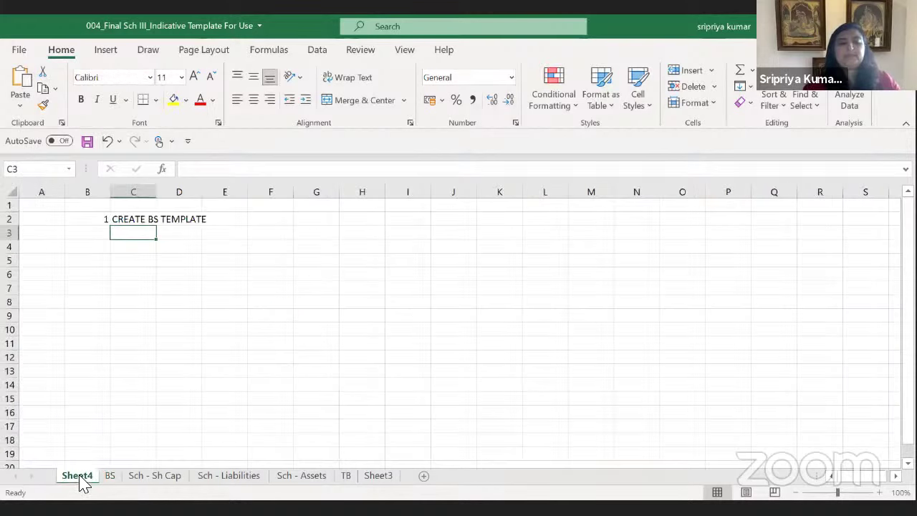
Copy the text "CREATE BS TEMPLATE" from cell C2 into cell C3
key("Up")
key("ctrl+c")
key("Down")
key("Return")
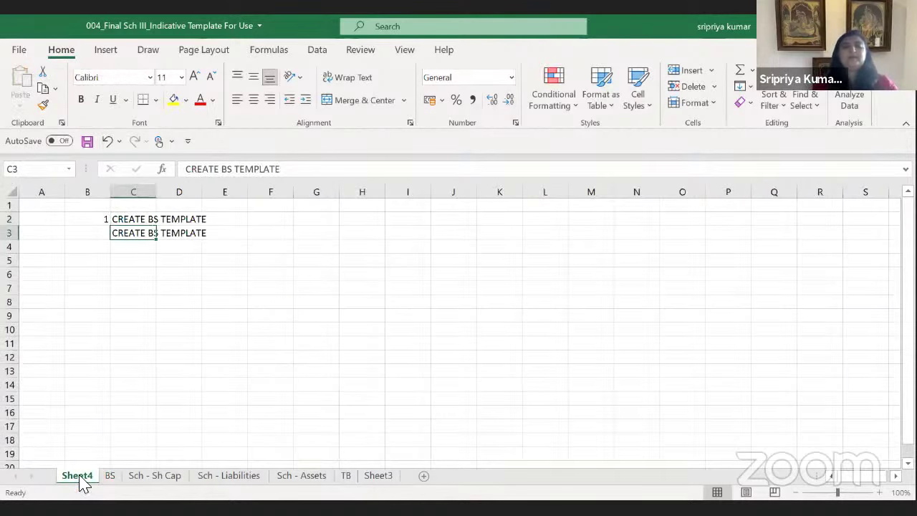
key("F2")
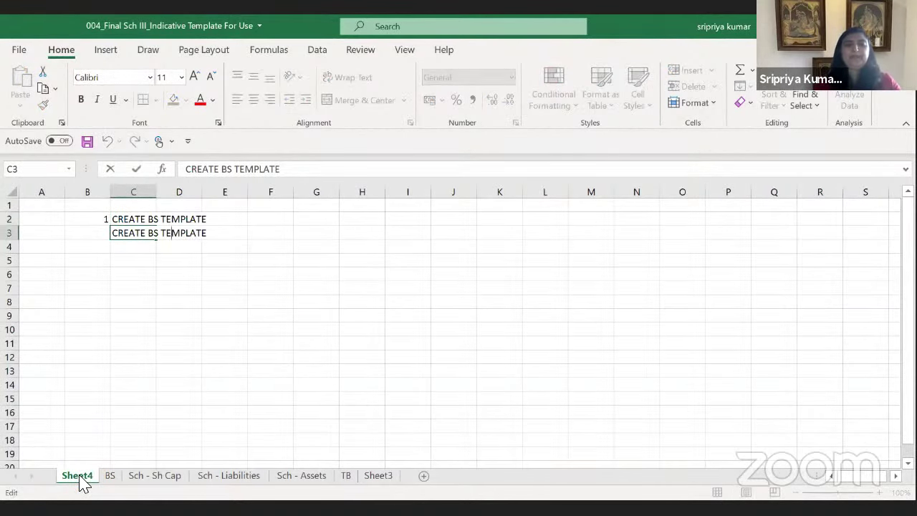
key("Left")
key("Left")
key("Left")
key("BackSpace")
key("BackSpace")
type("pl")
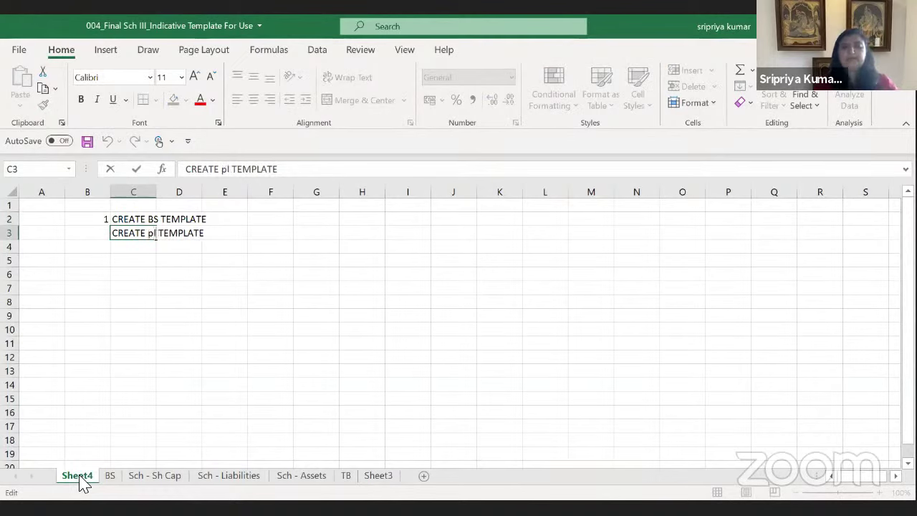
key("Return")
key("Up")
key("ctrl+z")
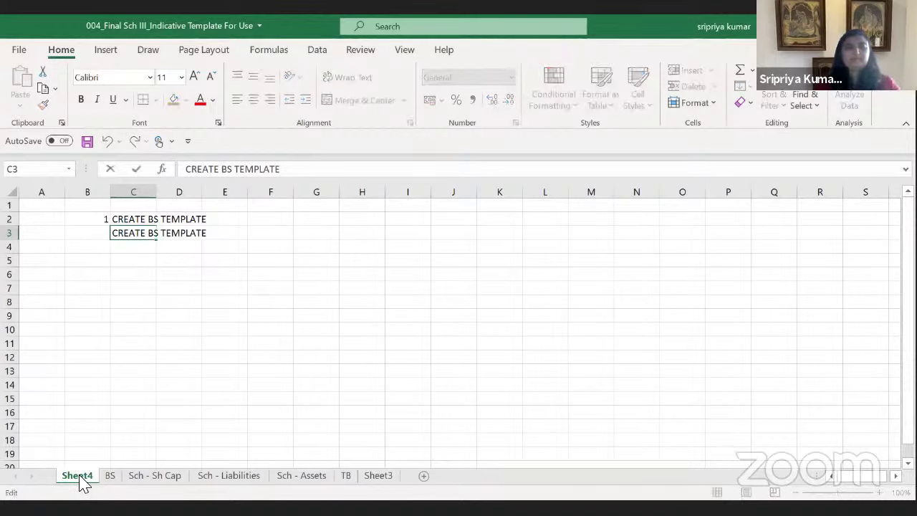
Change the text in cell C3 to "CREATE PL TEMPLATE" and number it 2 in cell B3
key("BackSpace")
key("BackSpace")
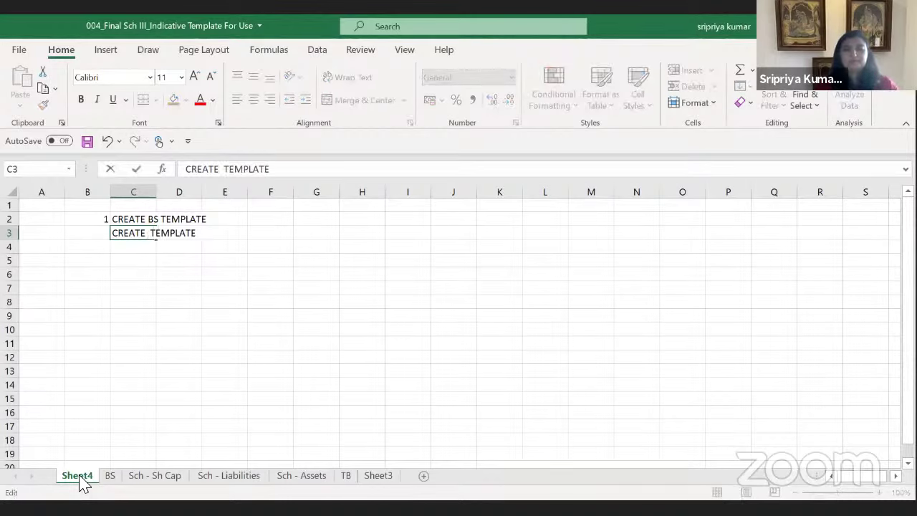
type("PL")
key("Return")
key("Up")
key("Left")
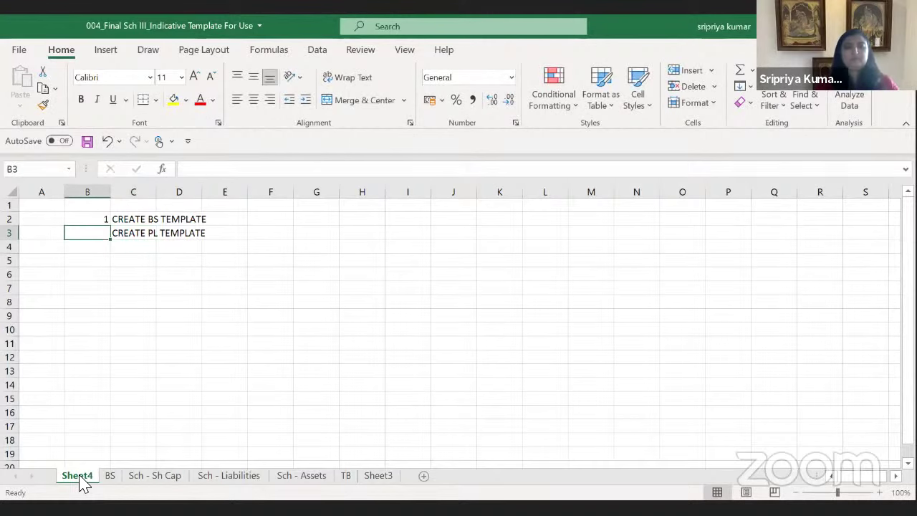
type("2")
key("Return")
key("Right")
Zoom the worksheet to 200% and autofit the width of column C to its text
key("alt")
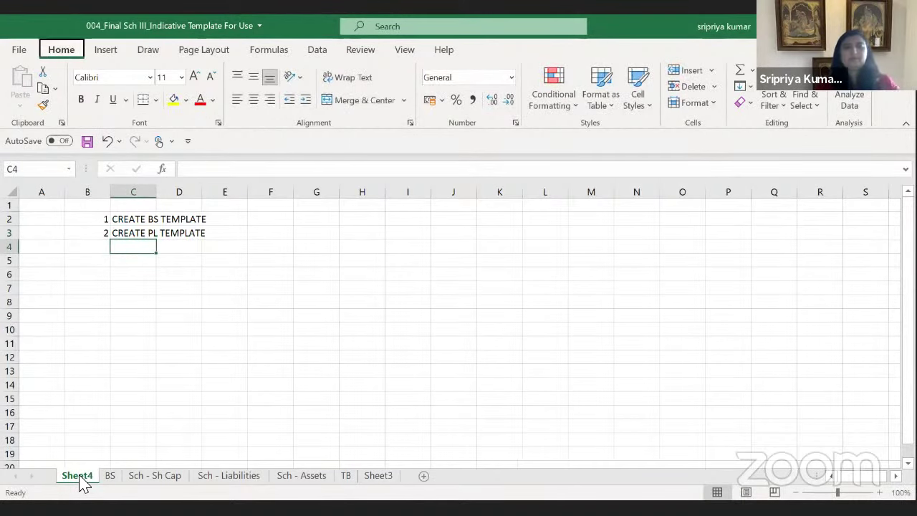
key("w")
key("q")
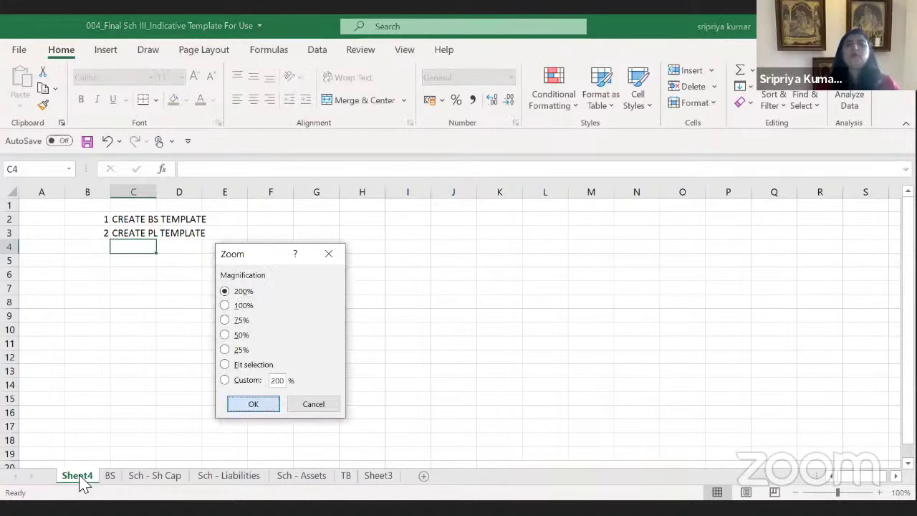
key("Return")
key("Up")
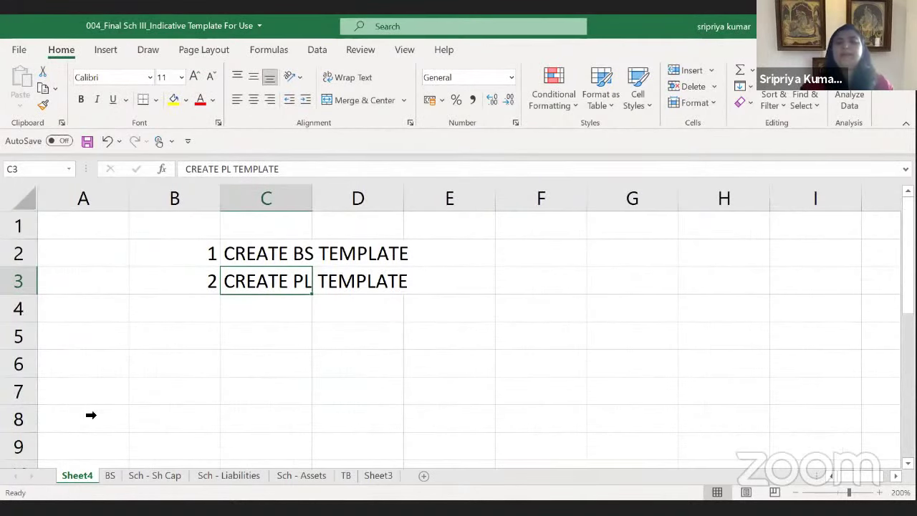
double_click(313, 207)
Copy cell C2 into cell C4 and replace its text with "CREATE BS SCHEDULES"
key("Up")
key("ctrl+c")
key("Down")
key("Down")
key("Return")
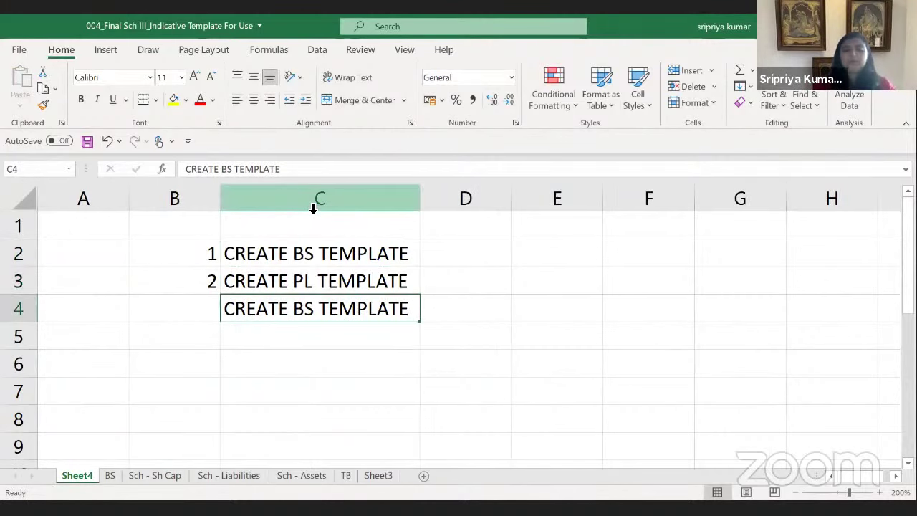
type("CREATE BS SCHEDULE")
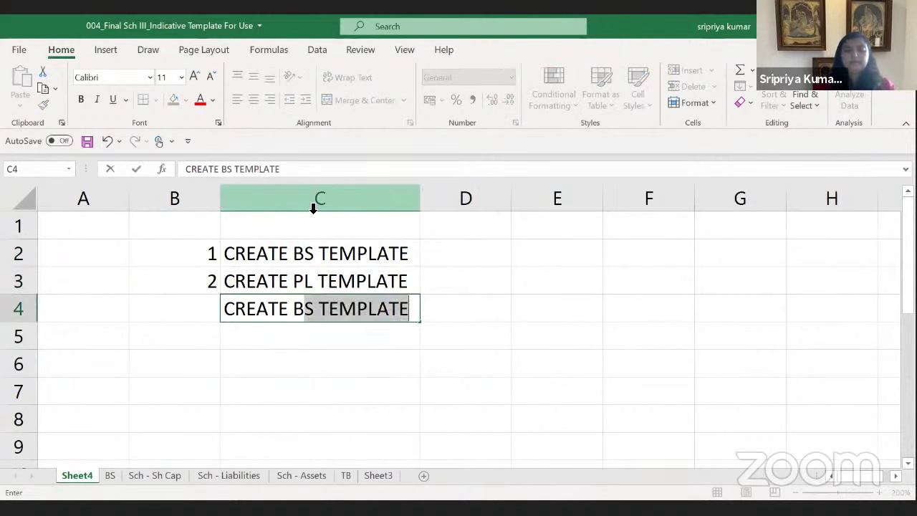
type("S")
key("Return")
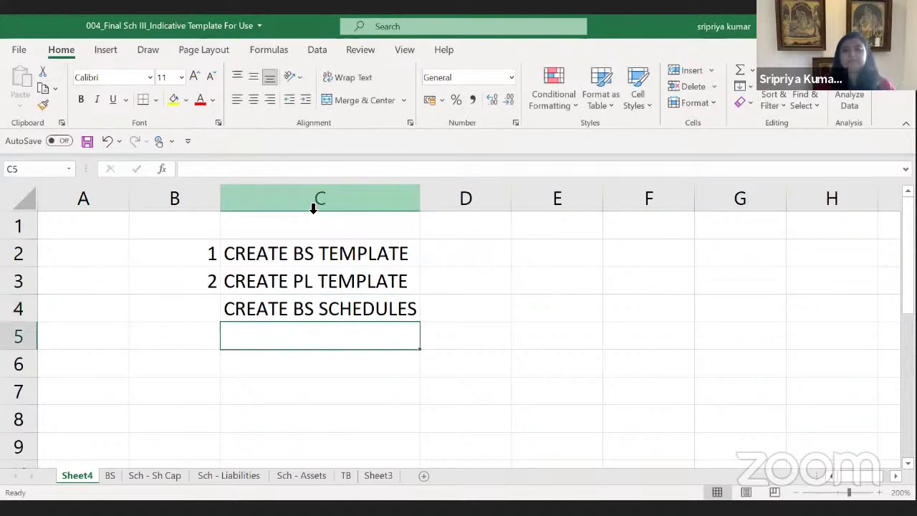
Review the notes on the Sch - Liabilities sheet, from Reserves and Surplus down to Trade Payables, and return to Sheet4
left_click(228, 475)
left_click(244, 261)
key("Up")
key("Up")
key("Up")
key("Up")
key("Up")
key("Up")
key("Up")
key("Up")
key("Up")
key("Up")
key("Up")
key("Up")
key("Up")
key("Up")
key("Up")
key("Up")
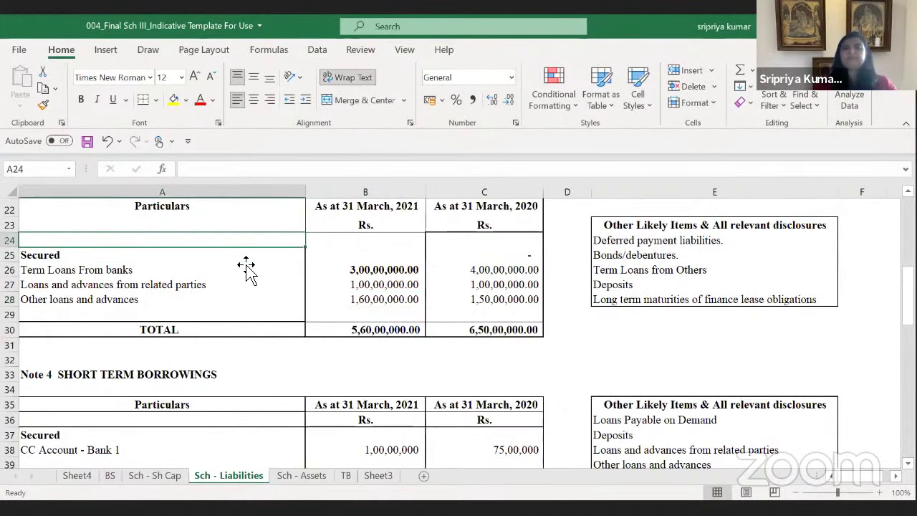
key("Up")
key("Up")
key("Up")
key("Up")
key("Up")
key("Up")
key("Up")
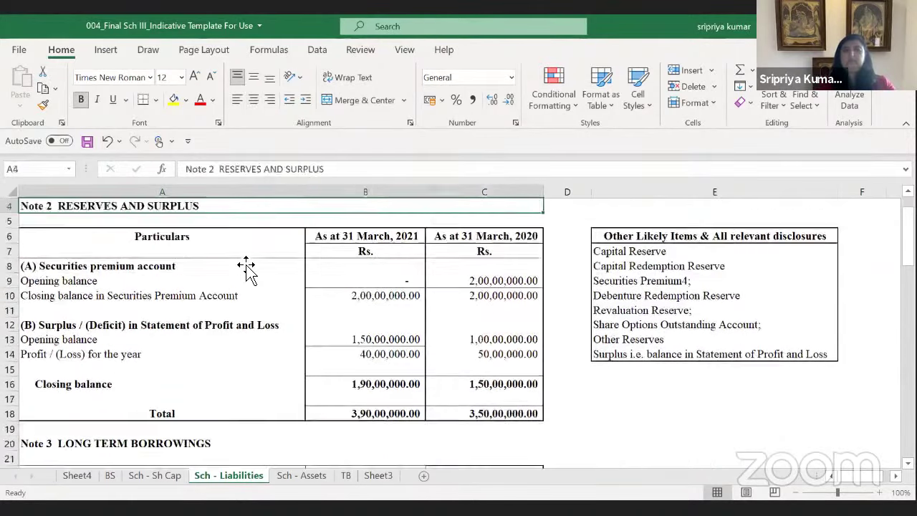
key("Down")
key("Down")
key("Down")
key("Down")
key("Down")
key("Down")
key("Down")
key("Down")
key("Down")
key("Down")
key("Down")
key("Down")
key("Down")
key("Down")
key("Down")
key("Down")
key("Down")
key("Down")
key("Down")
key("Down")
key("Down")
key("Down")
key("Down")
key("Down")
key("Down")
key("Down")
key("Down")
key("Down")
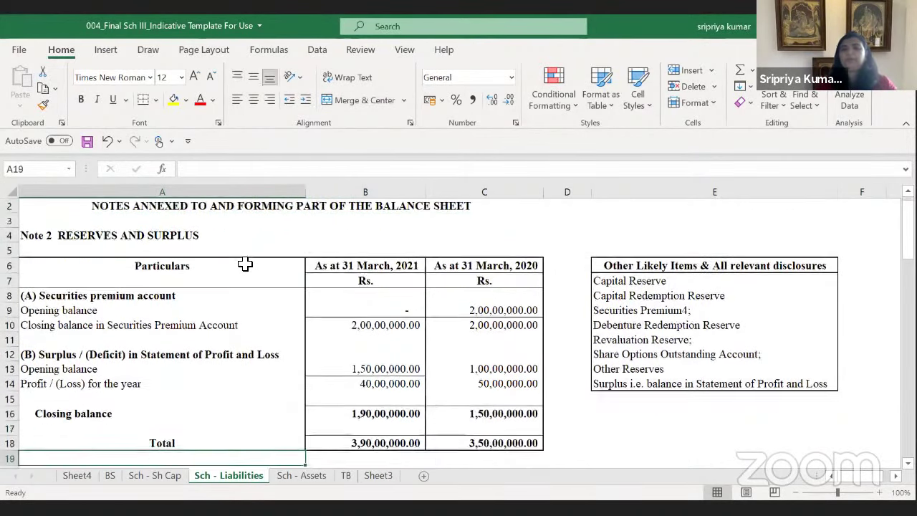
key("Down")
key("Down")
key("Down")
key("Down")
key("Down")
key("Down")
key("Down")
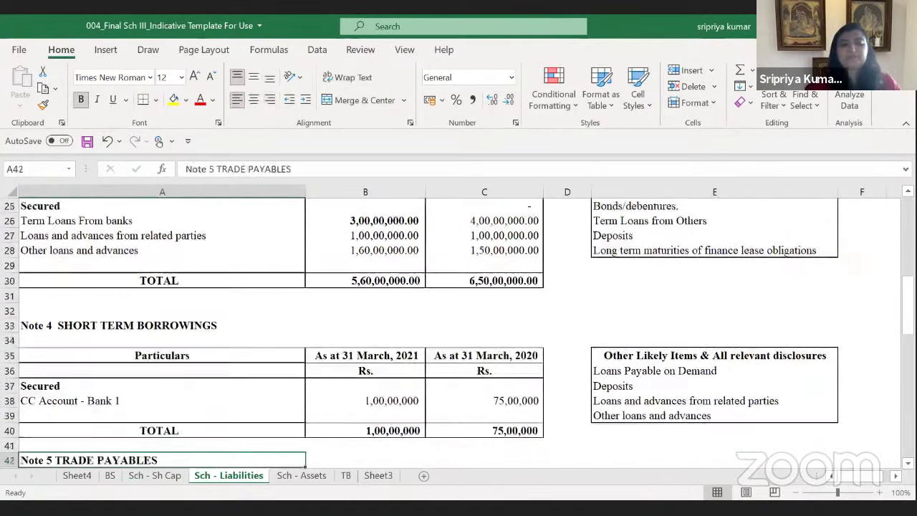
key("ctrl+Page_Up")
key("ctrl+Page_Up")
key("ctrl+Page_Up")
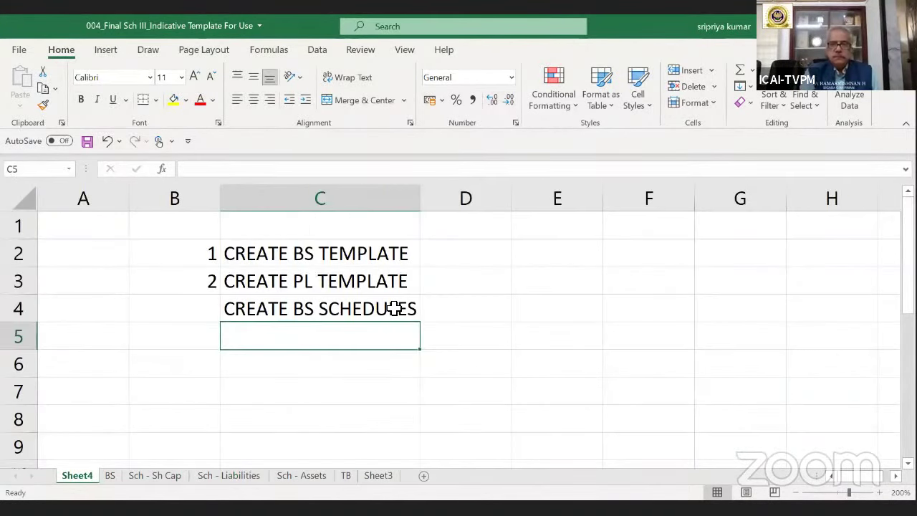
Number the "CREATE BS SCHEDULES" entry 3 in cell B4
key("Up")
key("Left")
type("3")
key("Tab")
Copy cell C4 into cell C5 and change the text to "CREATE PL SCHEDULES"
key("ctrl+c")
key("Down")
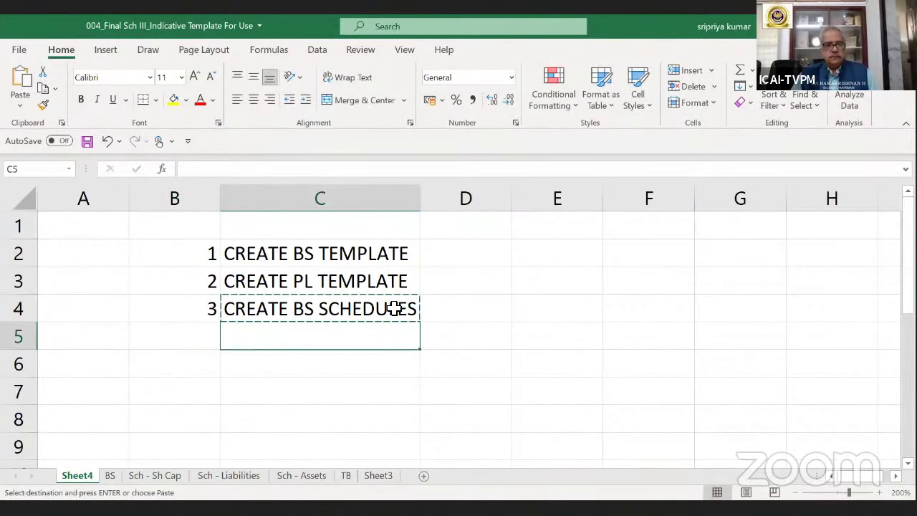
key("ctrl+v")
left_click(220, 169)
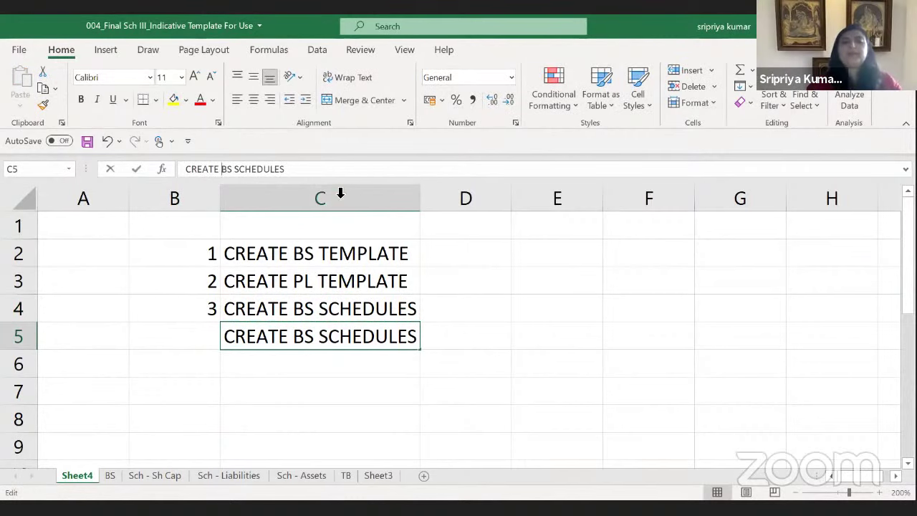
key("Delete")
key("Delete")
type("P")
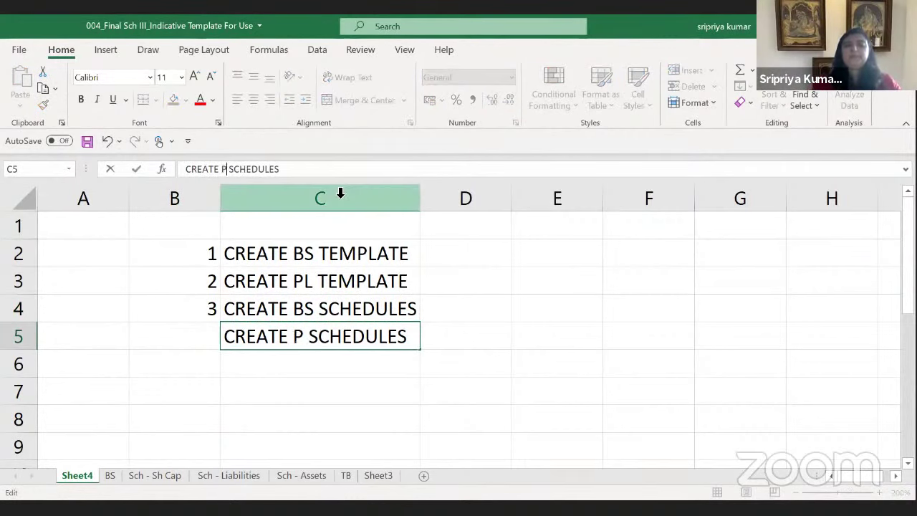
type("L")
key("Return")
Number the "CREATE PL SCHEDULES" entry 4 in cell B5
key("Up")
key("Up")
key("Left")
key("ctrl+c")
key("Down")
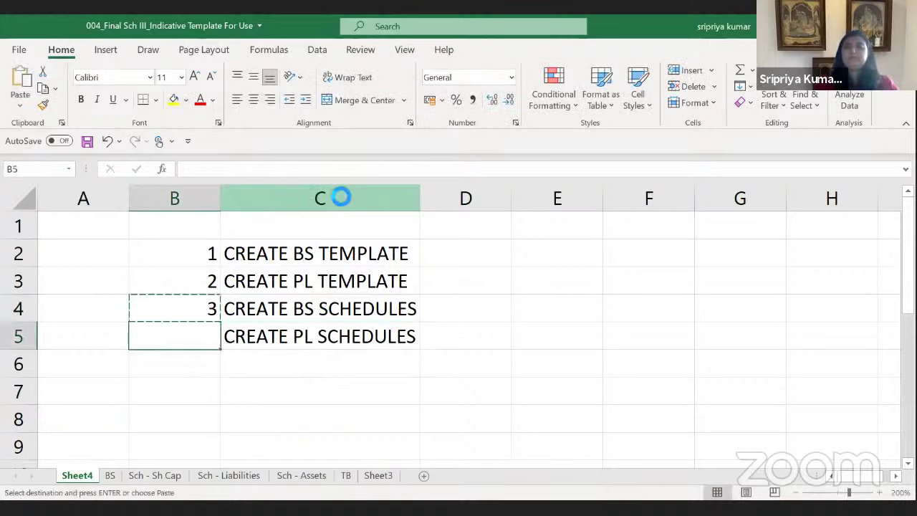
key("Return")
type("4")
key("Tab")
key("Return")
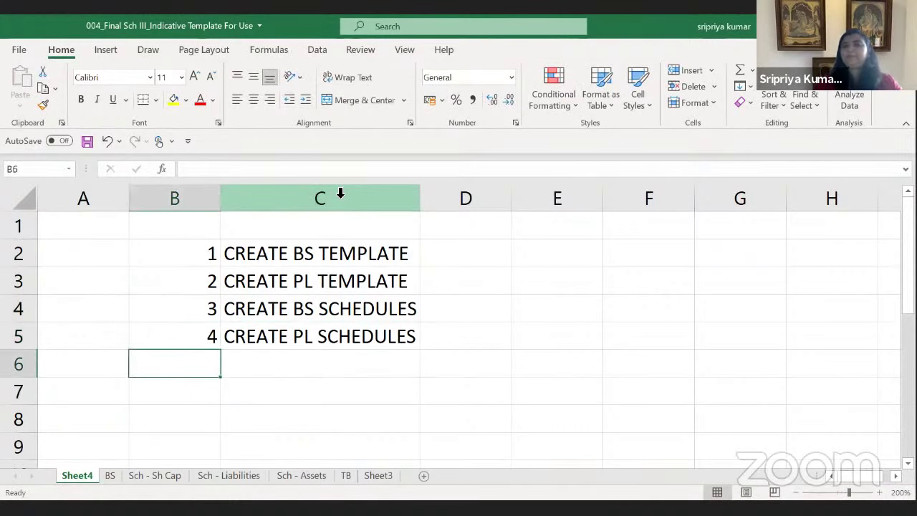
Add item 5 in row 6 with the text "DOWNLOAD TB" in column C
type("5")
key("Tab")
type("DO")
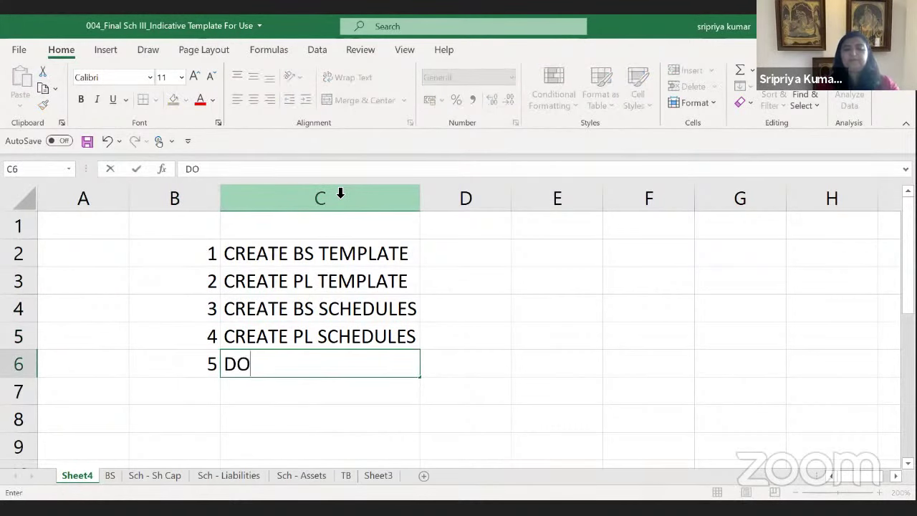
type("WNLOAD TB")
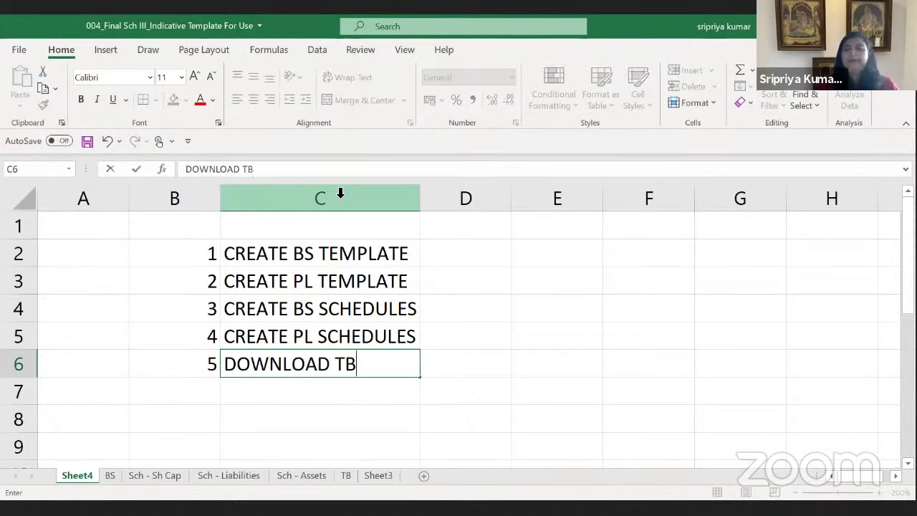
key("Return")
key("Left")
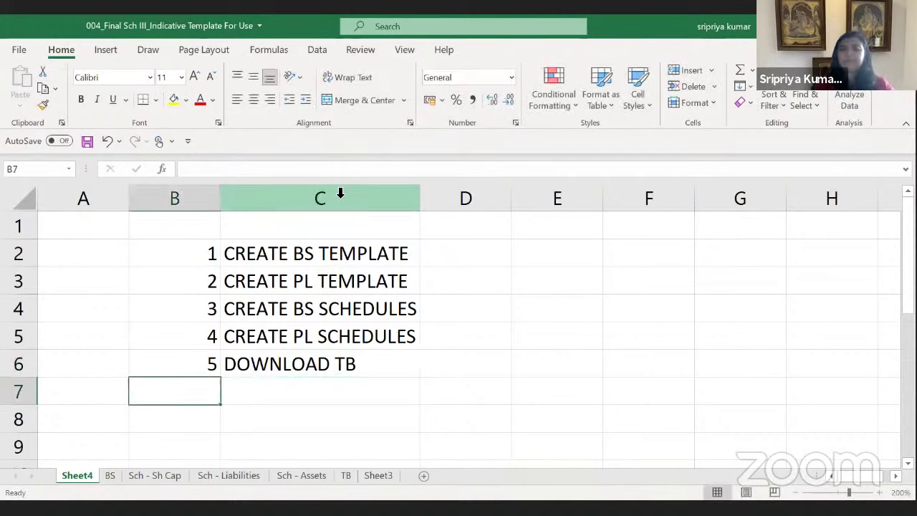
Add item 6 in row 7 with the text "IN TB MARK THE SCH III REFERENCE AS PER BS AND PL SCHEDULE"
type("6")
key("Tab")
type("I")
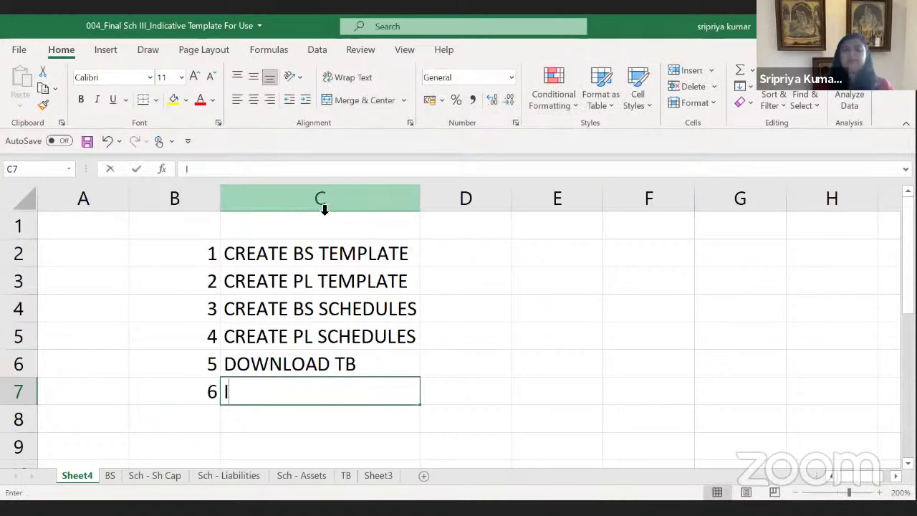
type("N TB ")
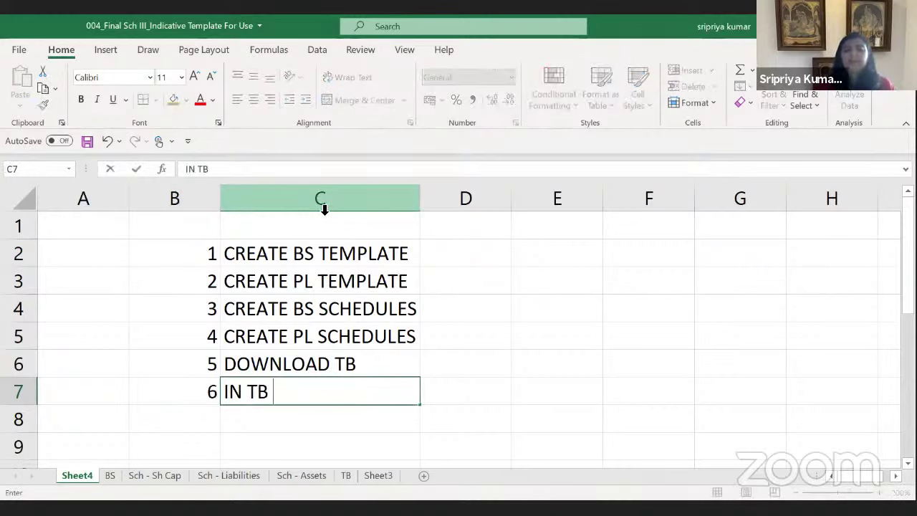
type("MARK THE SCH")
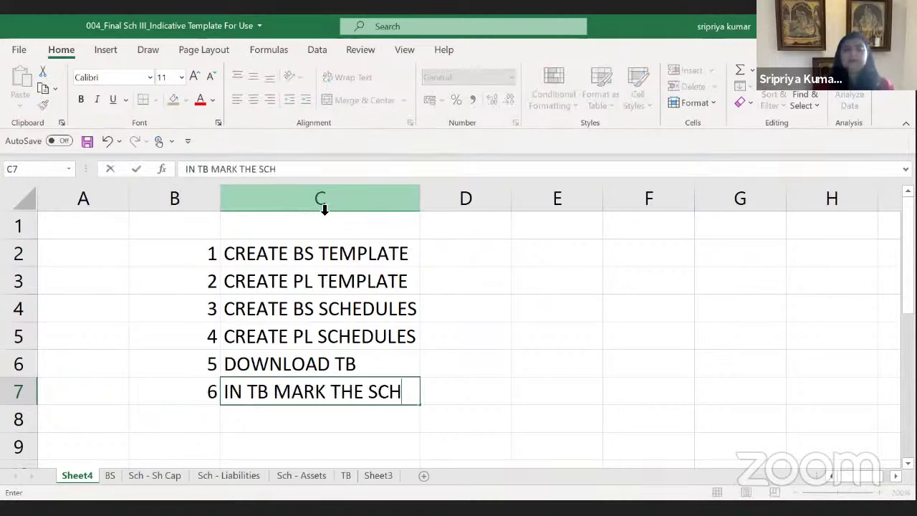
type(" III ")
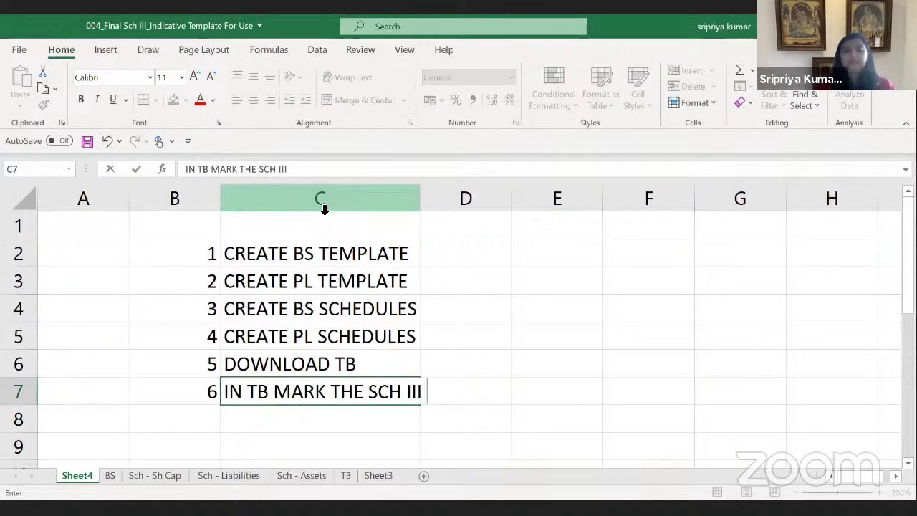
type("REFERENCE AS P")
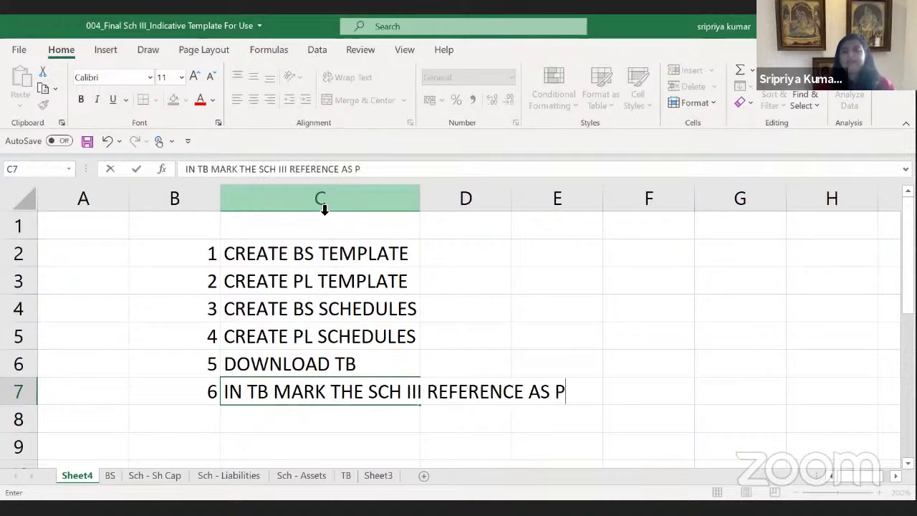
type("ER BS AND ")
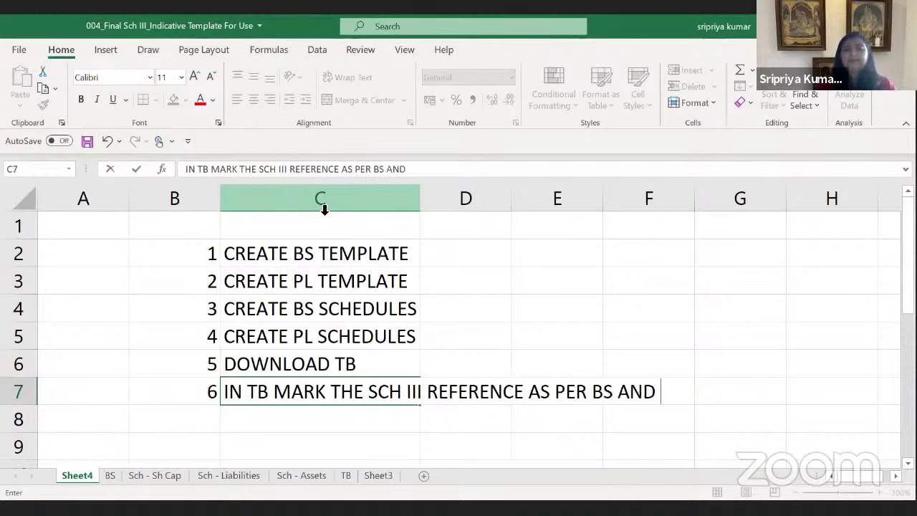
type("PL SCHEDULE")
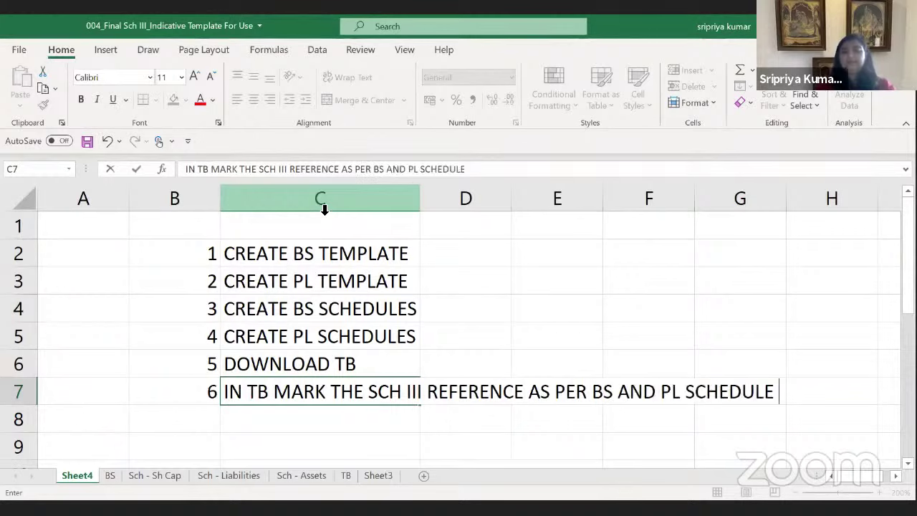
key("Return")
key("Left")
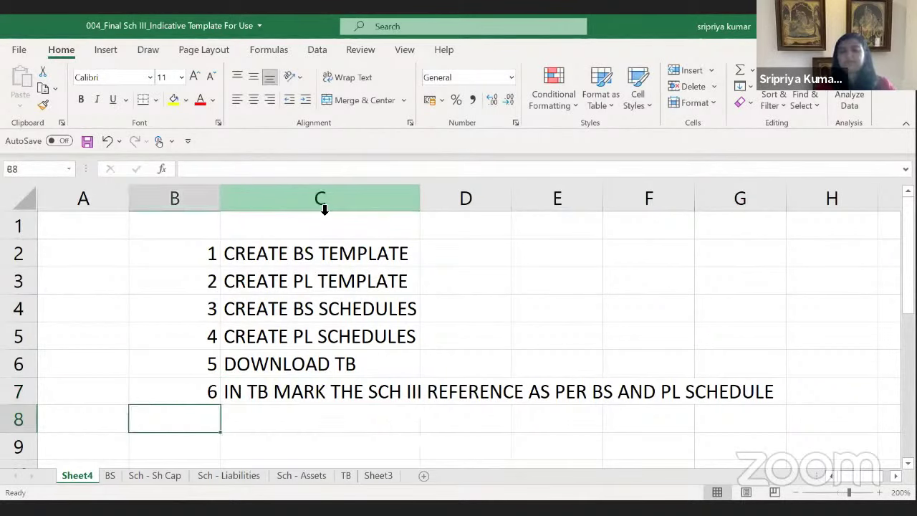
Add item 7 in row 8 with the text "IN TB CREATE NET TRANSACTION VALUE" in column C
type("7")
key("Return")
key("Up")
key("Right")
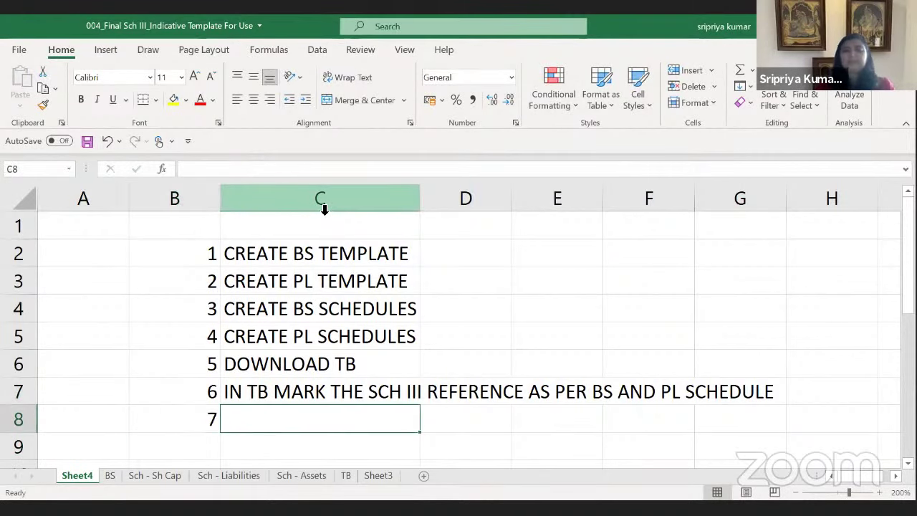
type("IN TB CR")
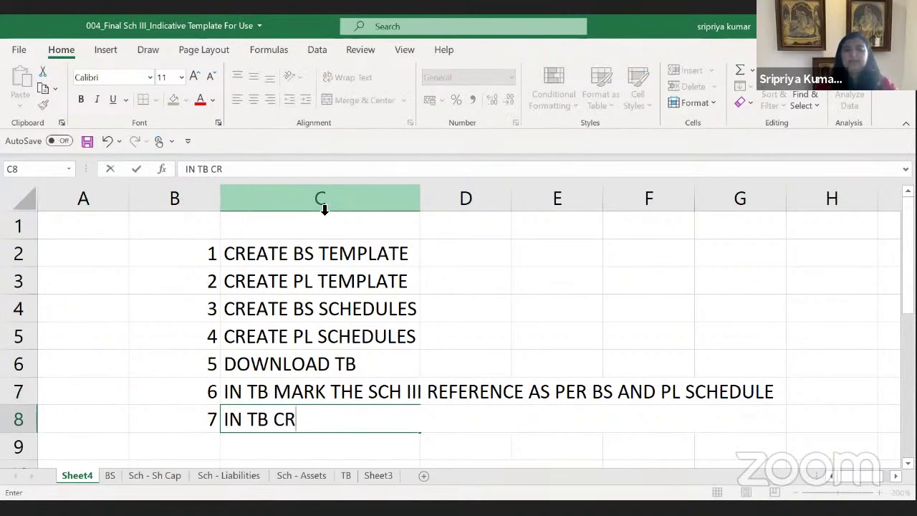
type("EATE NE")
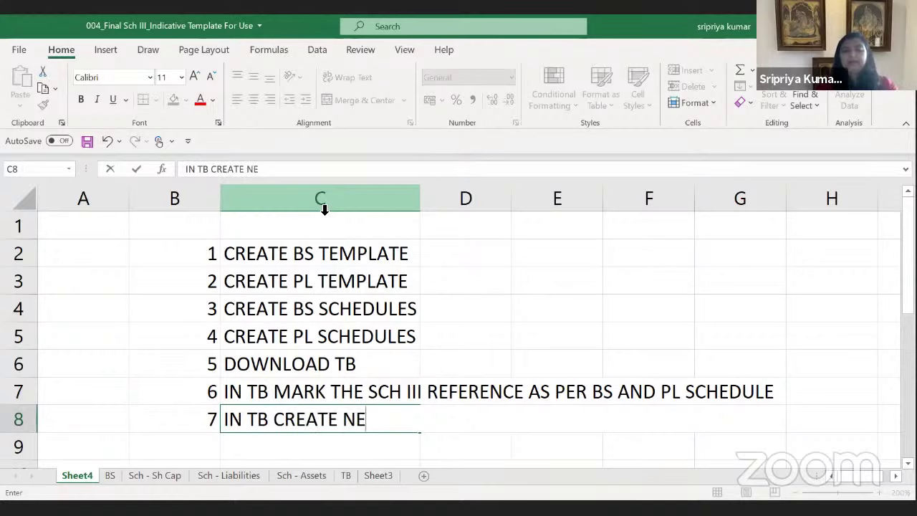
type("T TRANSACTION")
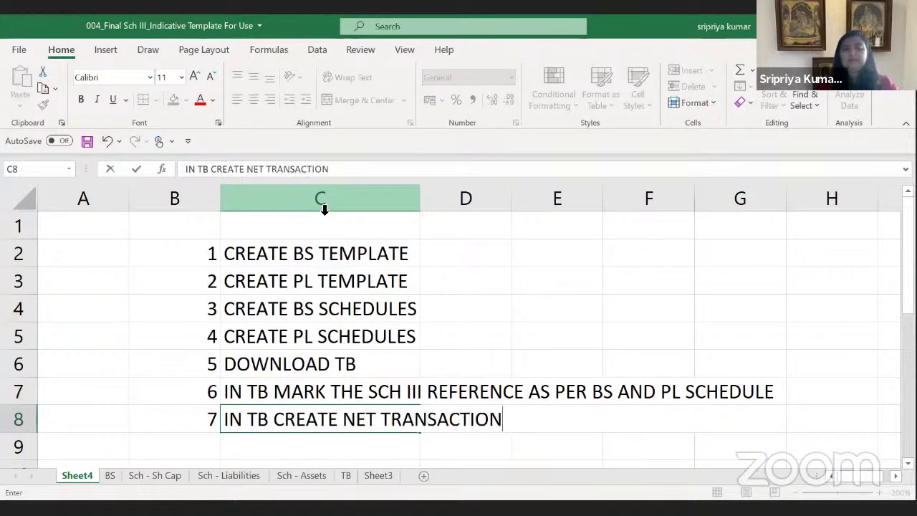
type(" VALUE")
key("Return")
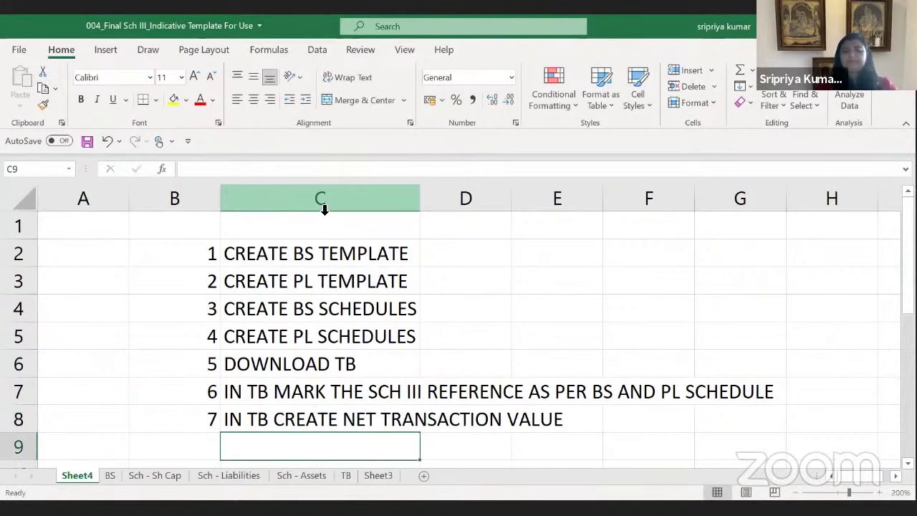
Enter "IN TB CREATE ABS VALUE" in cell C9 as the next list entry
type("IN TB CREATE ")
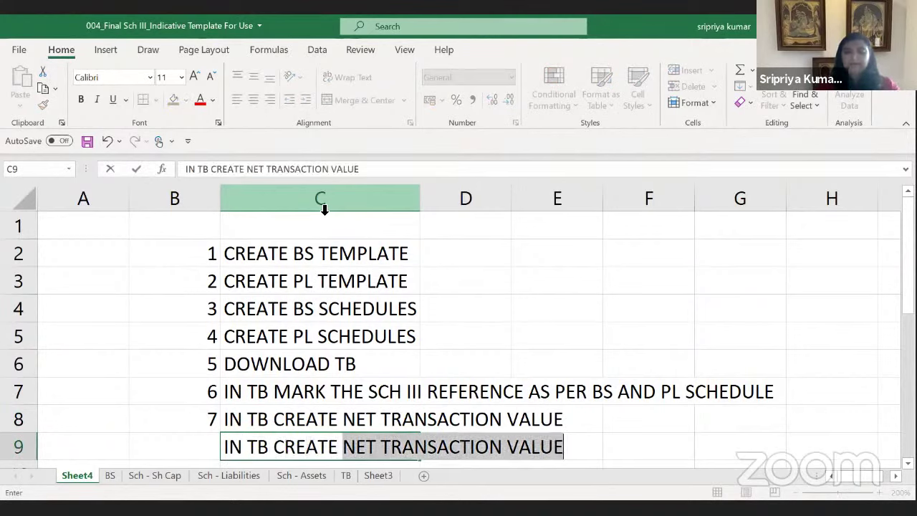
type("ABS VALU")
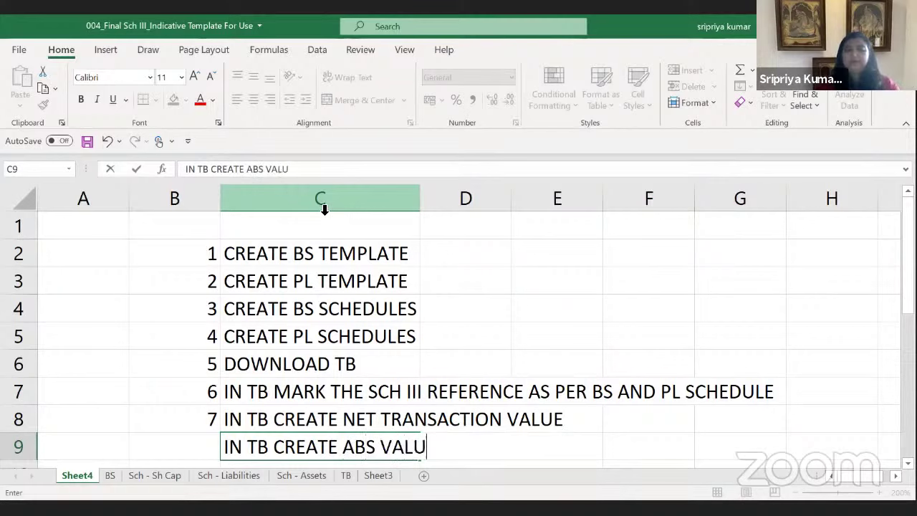
type("E")
key("Return")
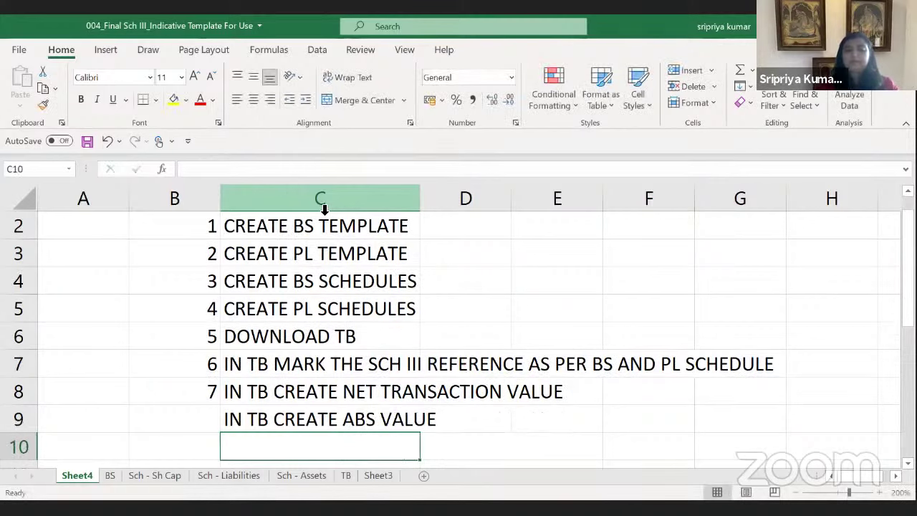
Enter "LINK TB TO SCHEDULES USING SUMIF FORMULA" in cell C10
type("LINK TB")
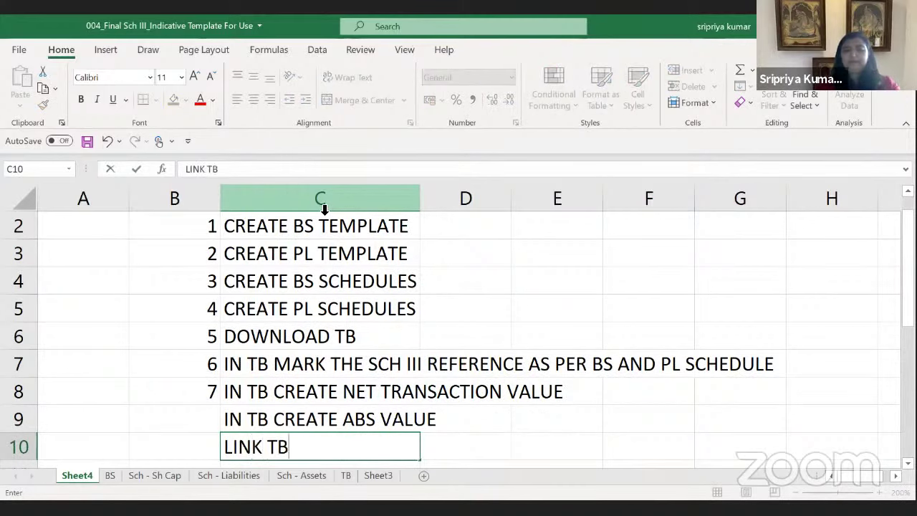
type(" TO SC")
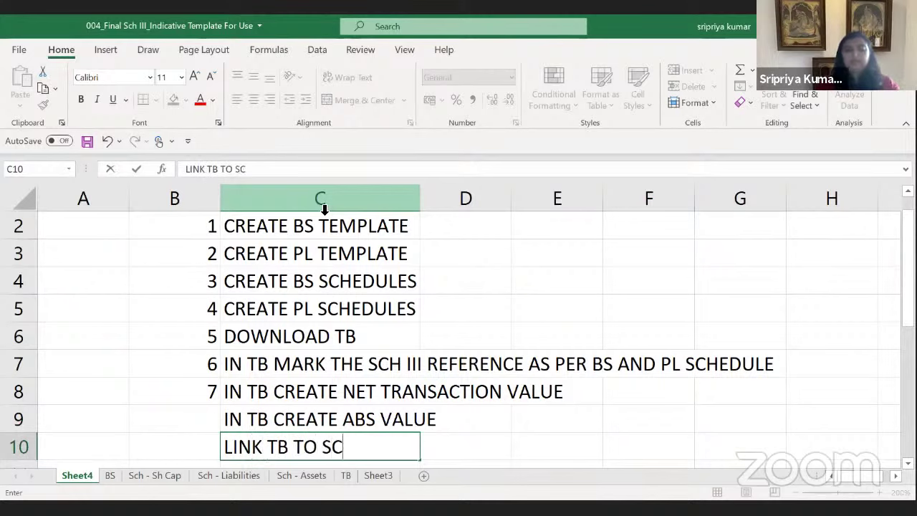
type("HEDUKES")
key("BackSpace")
key("BackSpace")
key("BackSpace")
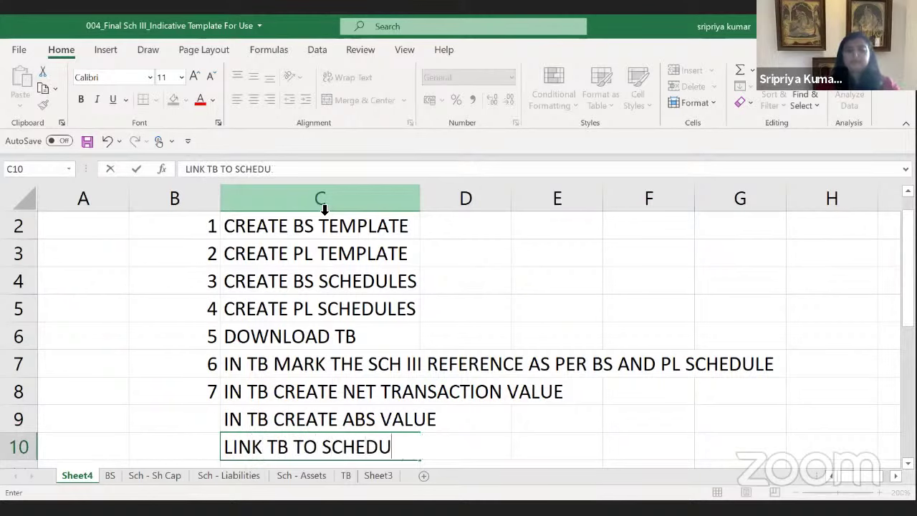
type("LES USING S")
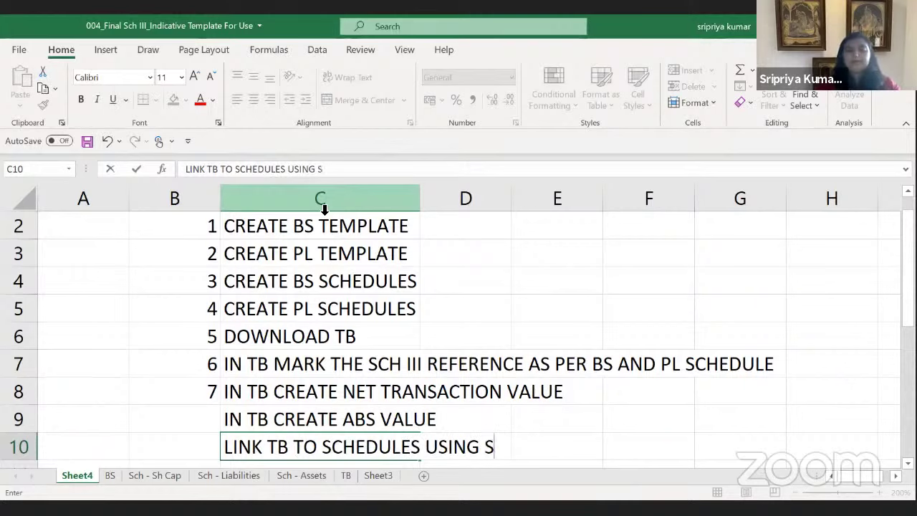
type("UMIF FORM")
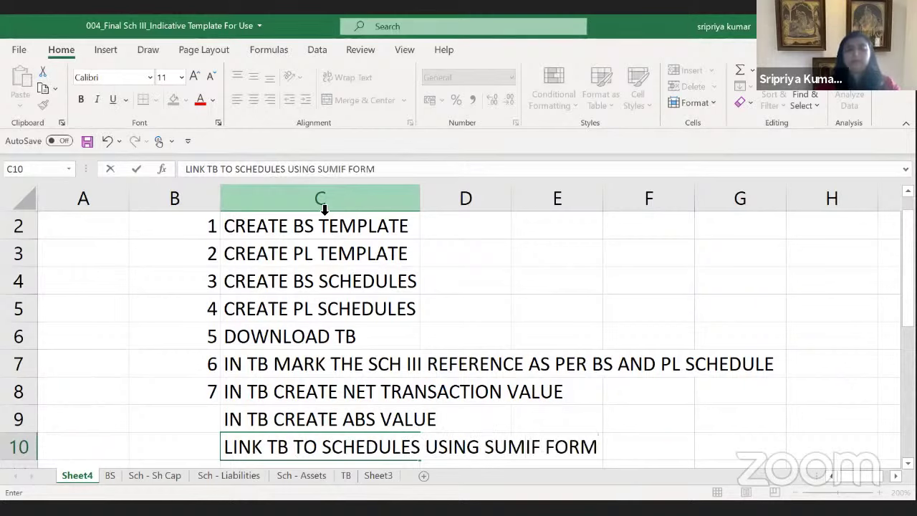
type("ULA")
key("Return")
Number the entries in rows 9 and 10 as 8 and 9 in column B
key("Up")
key("Up")
key("Left")
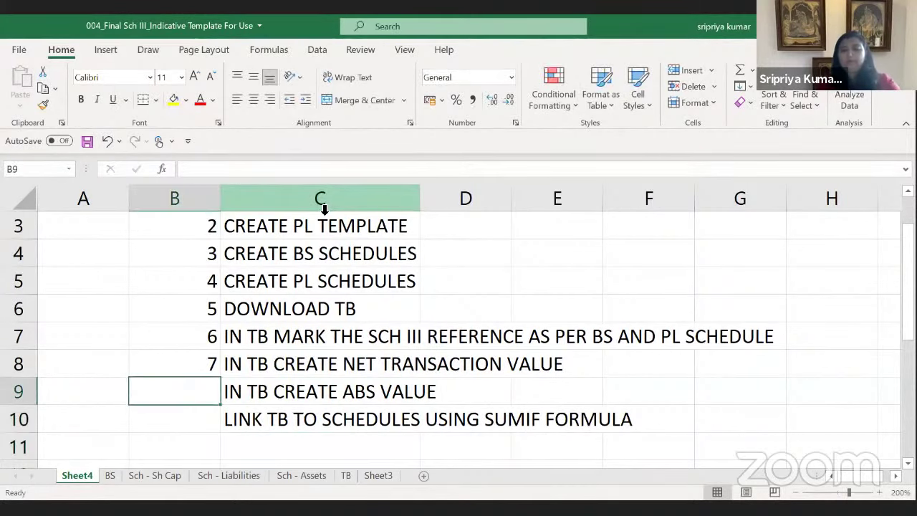
type("8")
key("Return")
type("9")
key("Up")
key("Right")
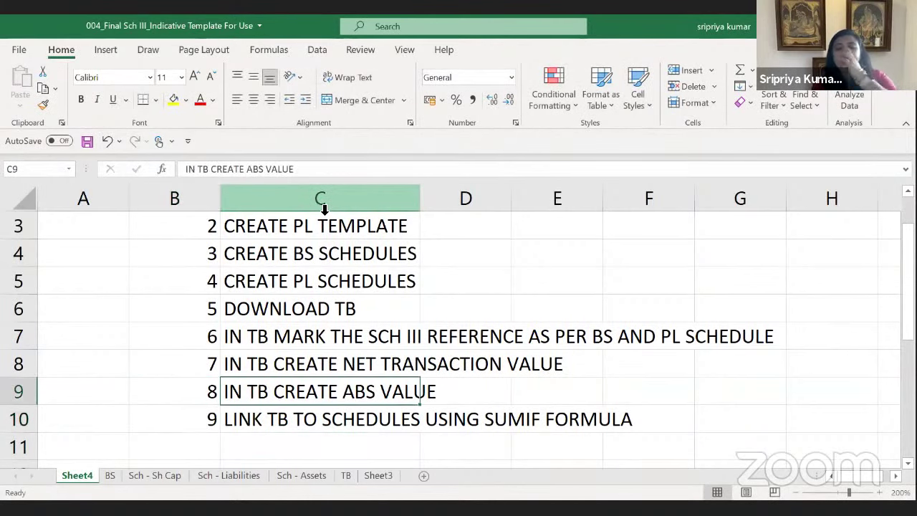
Mark "CREATE BS TEMPLATE" as "Done" in cell D2
key("Up")
key("Up")
key("Up")
key("Up")
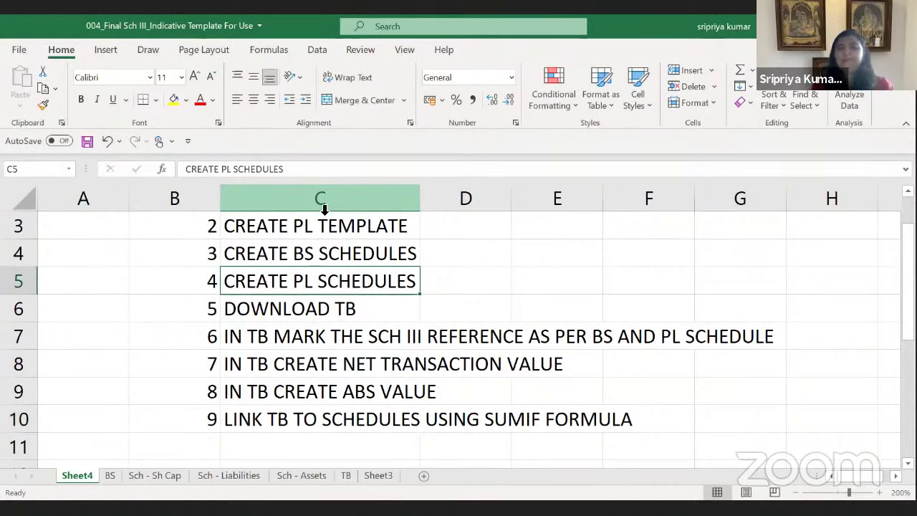
key("Up")
key("Up")
key("Up")
key("Up")
key("Down")
key("Right")
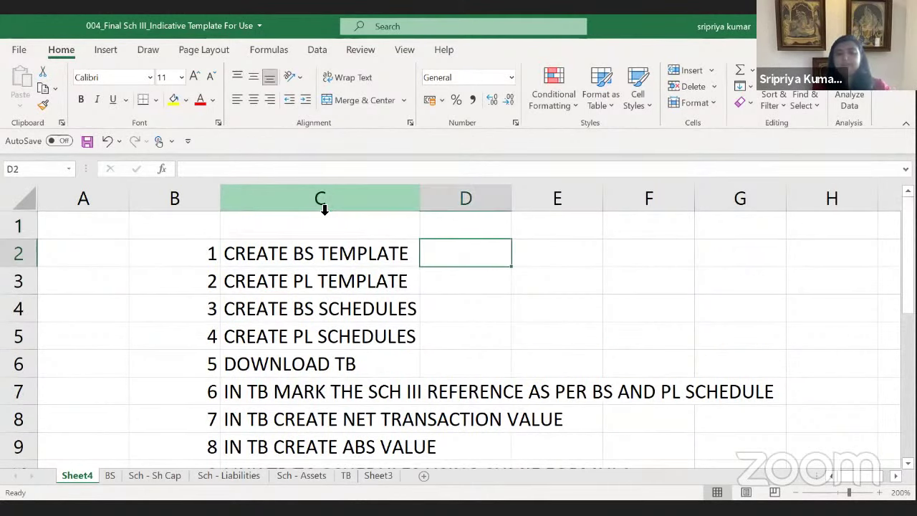
type("dONE")
key("ctrl+Return")
Copy the "Done" status from D2 into cells D3 to D5 for items 2 to 4
key("ctrl+c")
key("Down")
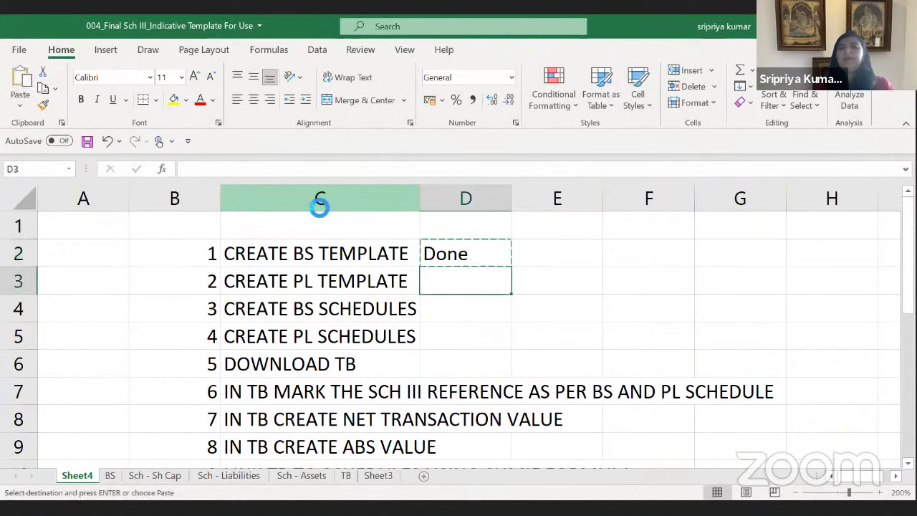
key("ctrl+v")
key("ctrl+c")
key("Down")
key("ctrl+v")
key("ctrl+c")
key("Down")
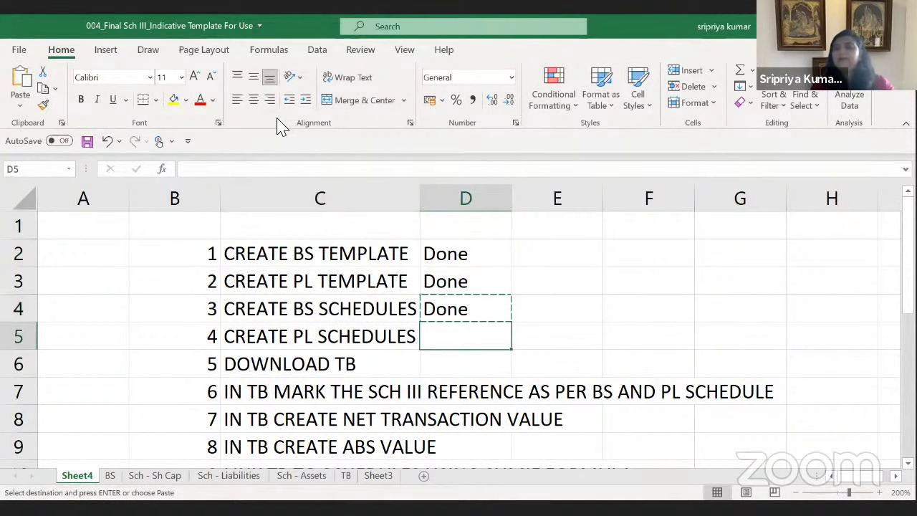
key("Return")
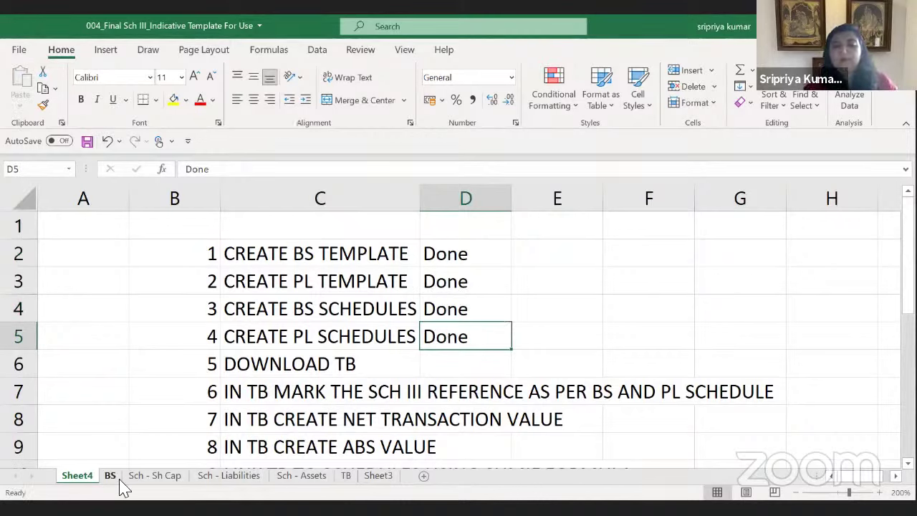
Hide the grouping columns B and C on the TB sheet
left_click(346, 475)
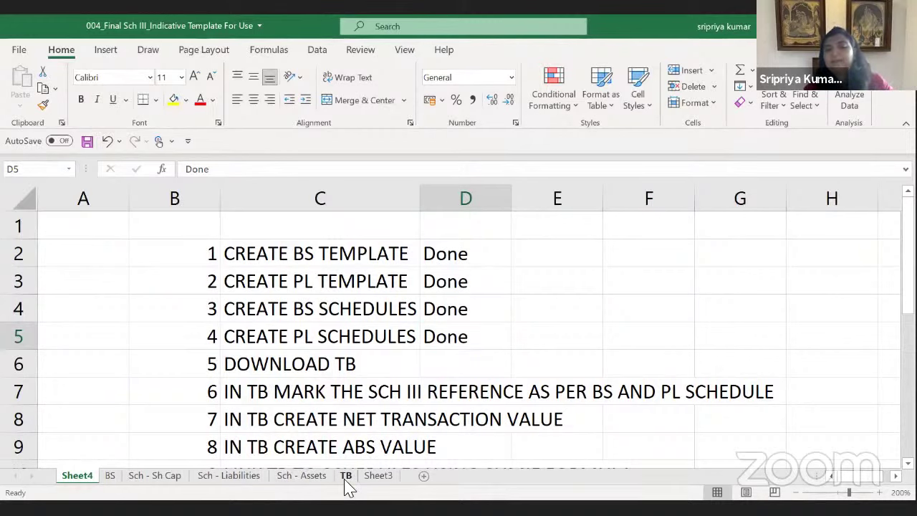
left_click(319, 331)
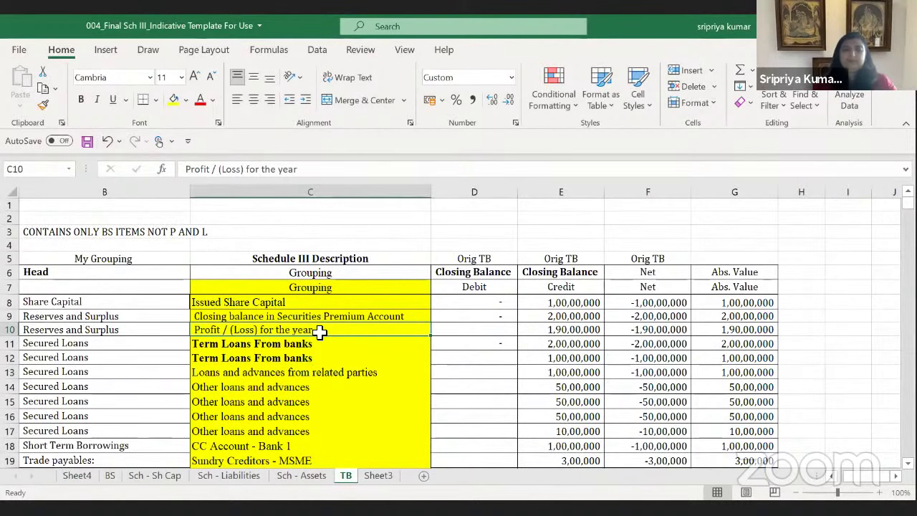
key("Home")
key("Right")
key("shift+Right")
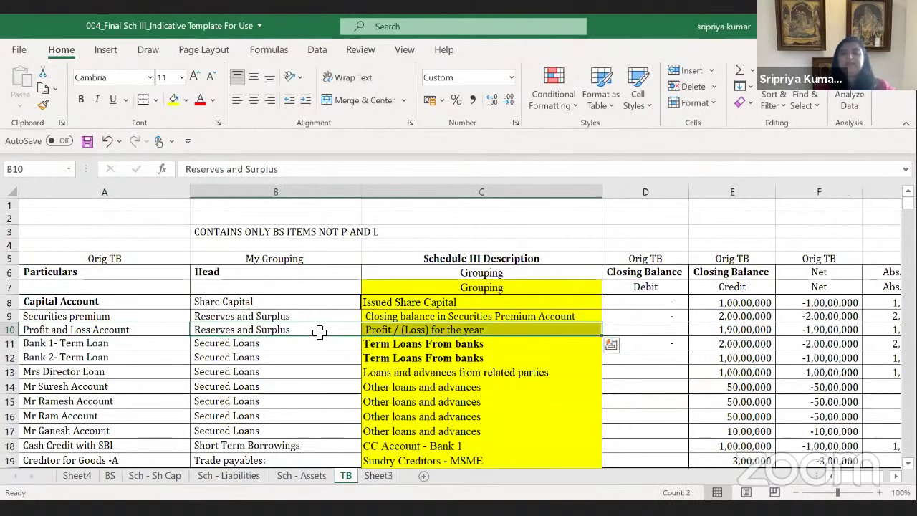
key("ctrl+0")
Look through the trial balance accounts in column A and their closing debit and credit balances
key("Left")
key("Up")
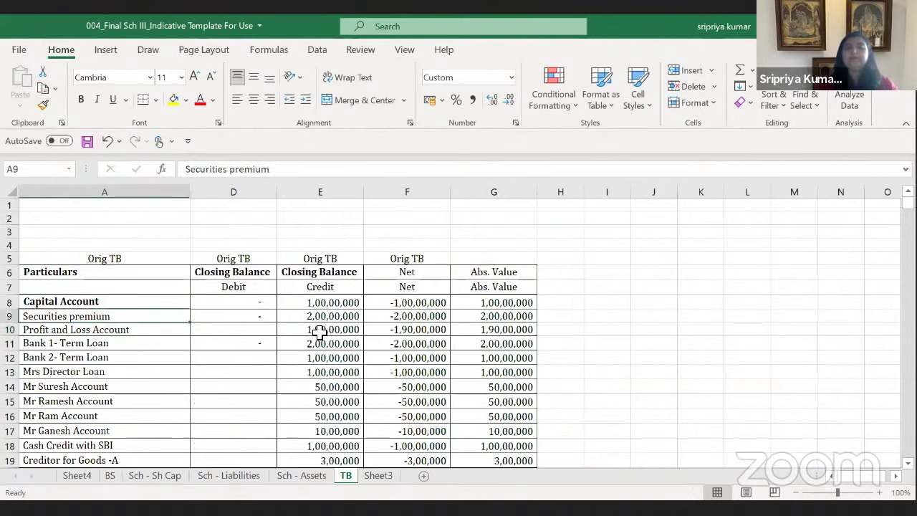
key("Up")
key("Up")
key("Down")
key("Down")
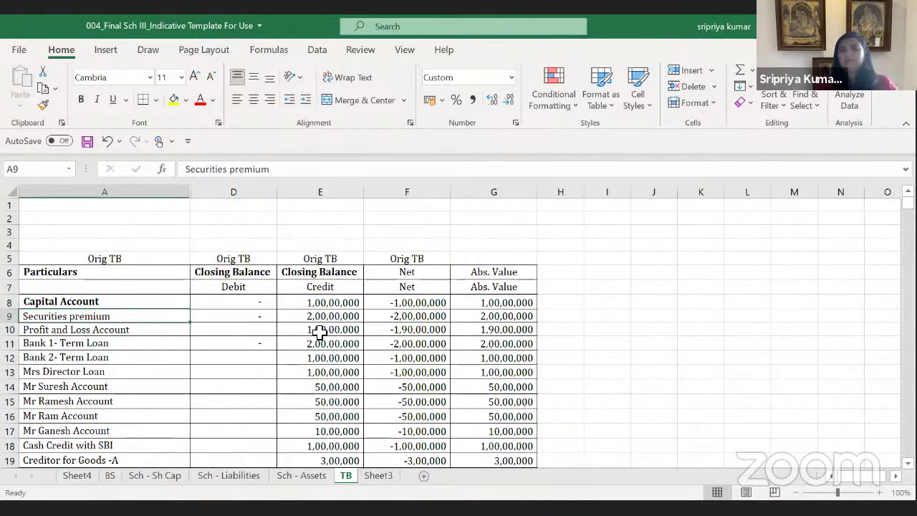
key("Down")
key("Down")
key("Down")
key("Down")
key("Down")
key("Down")
key("Down")
key("Down")
key("Down")
key("Down")
key("Down")
key("Down")
key("Down")
key("Down")
key("Down")
key("Down")
key("Down")
key("Down")
key("Down")
key("Down")
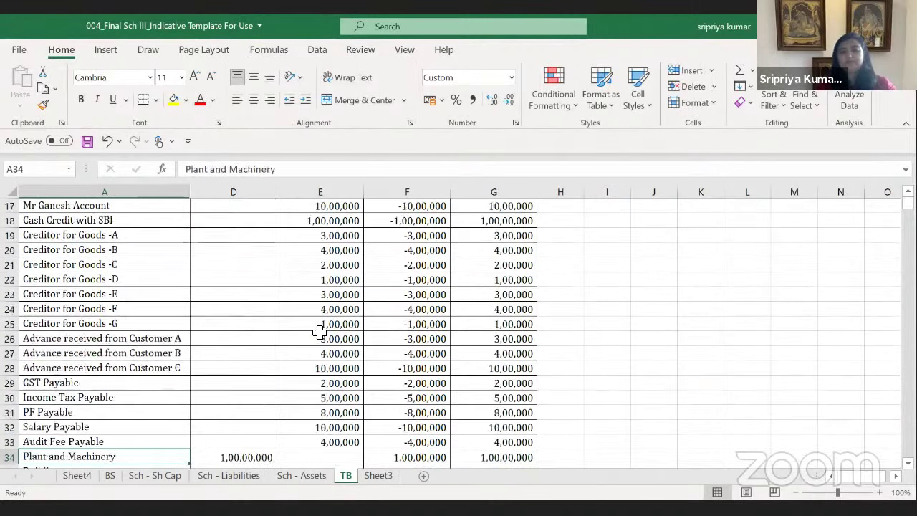
key("Down")
key("Down")
key("Down")
key("Down")
key("Down")
key("Down")
key("Down")
key("Down")
key("Right")
key("Right")
key("Left")
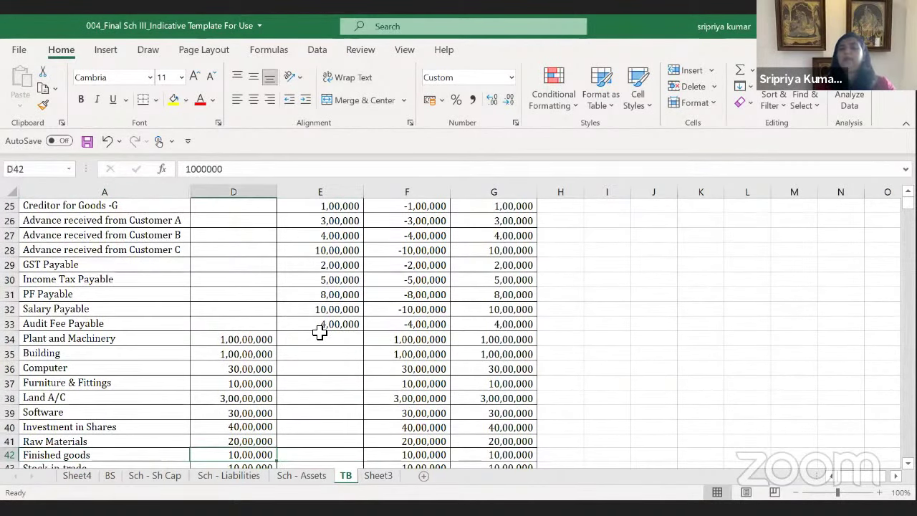
Examine the trial balance totals in row 69 and the net and absolute value columns F and G
key("ctrl+Down")
key("ctrl+Down")
key("Up")
key("Down")
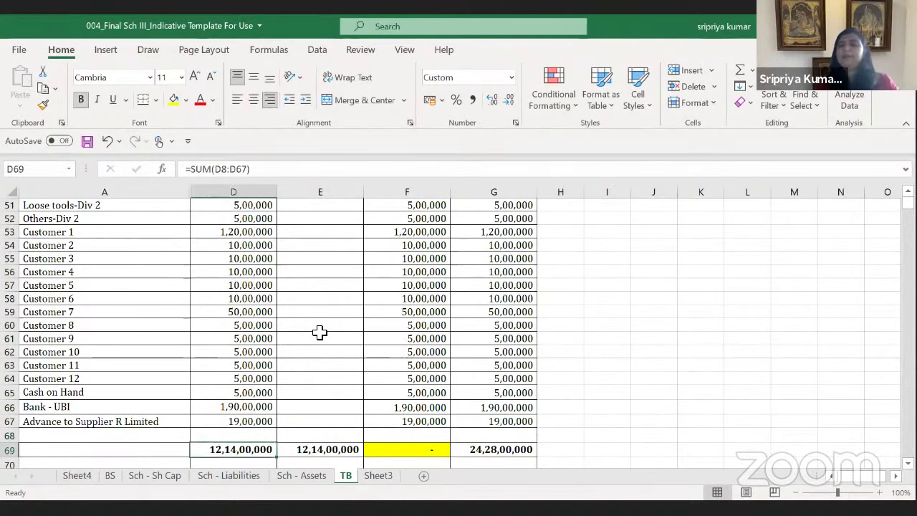
key("Up")
key("Up")
key("Up")
key("Right")
key("Right")
key("shift+Right")
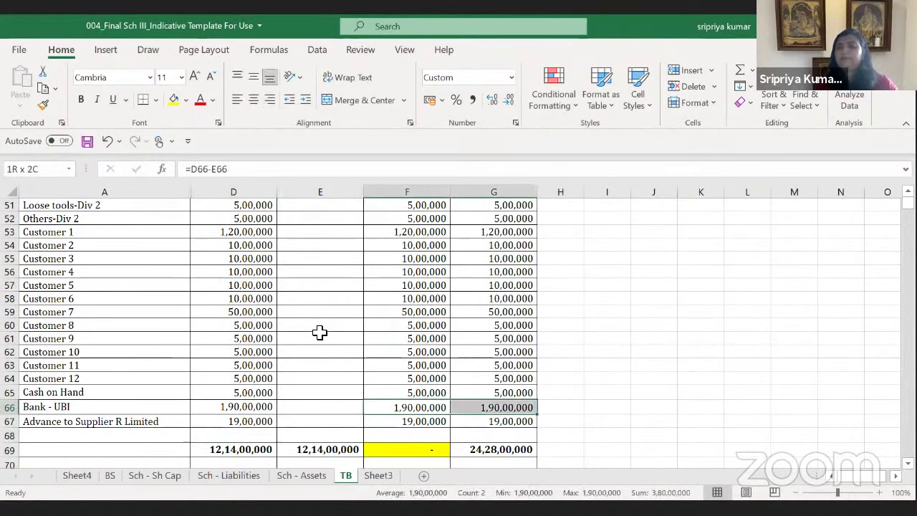
Enter the heading Net in cell F7 of the trial balance, beside the Credit column
key("Home")
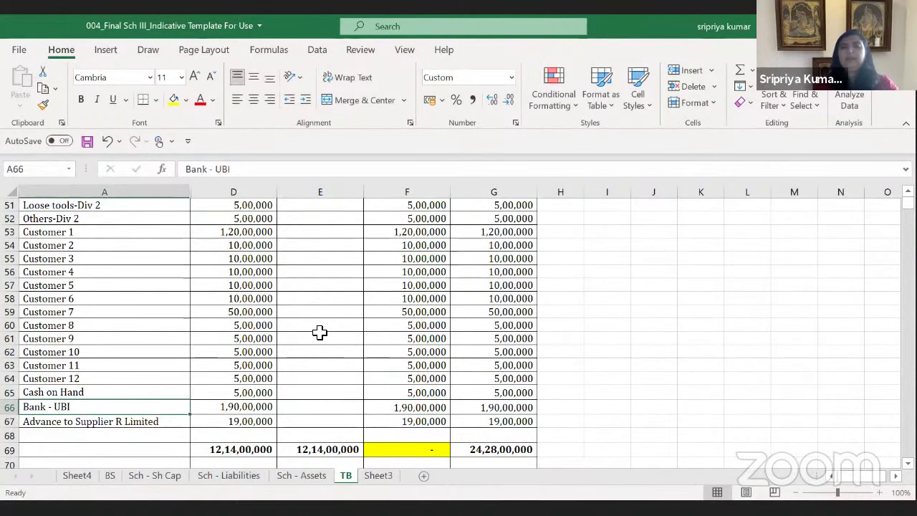
key("ctrl+Up")
key("Right")
key("Home")
key("Down")
key("Right")
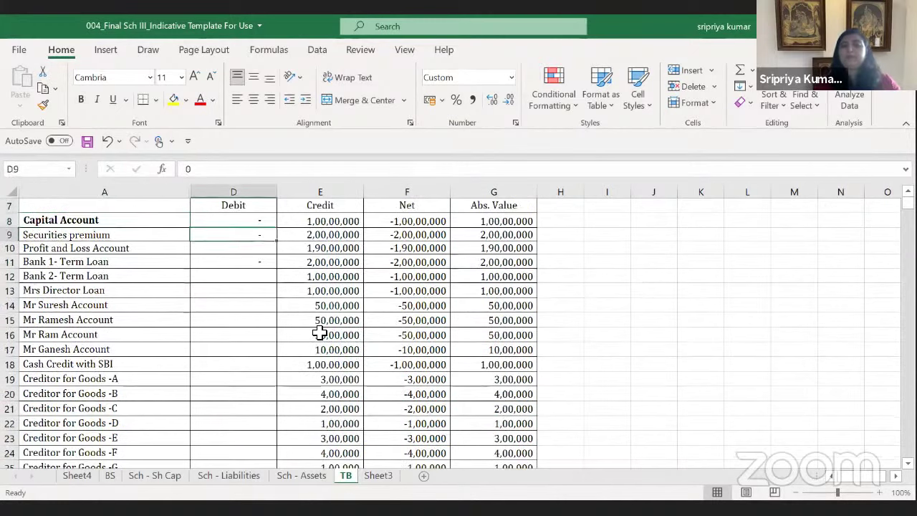
key("Right")
key("Right")
key("Up")
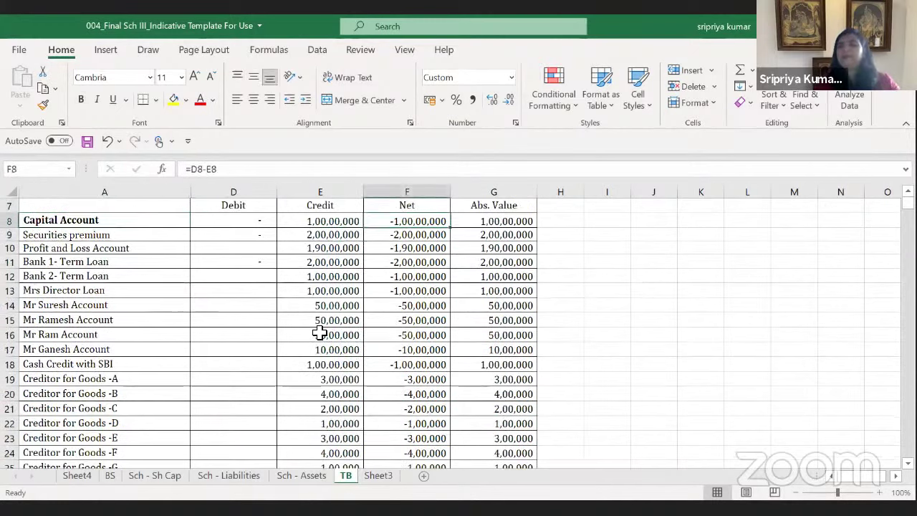
key("Up")
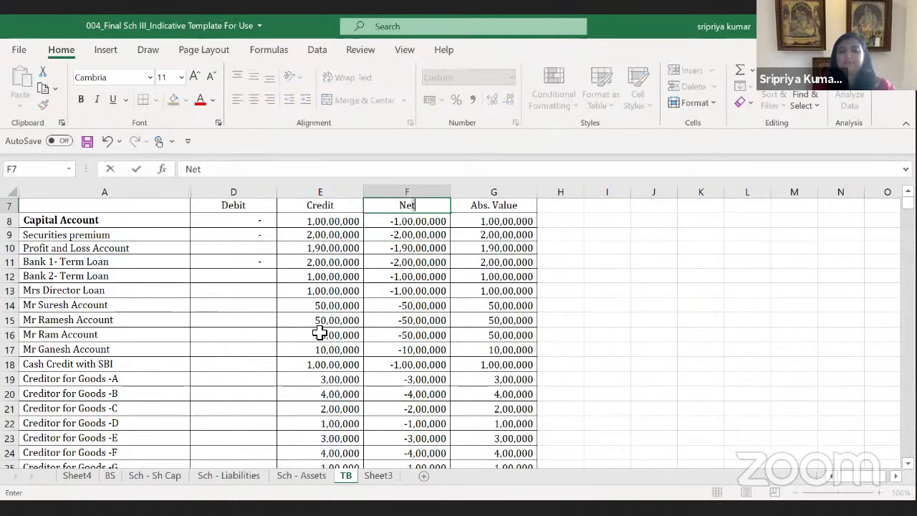
key("Down")
Enter the net value formula =D8-E8 in F8 for the Capital Account
type("=")
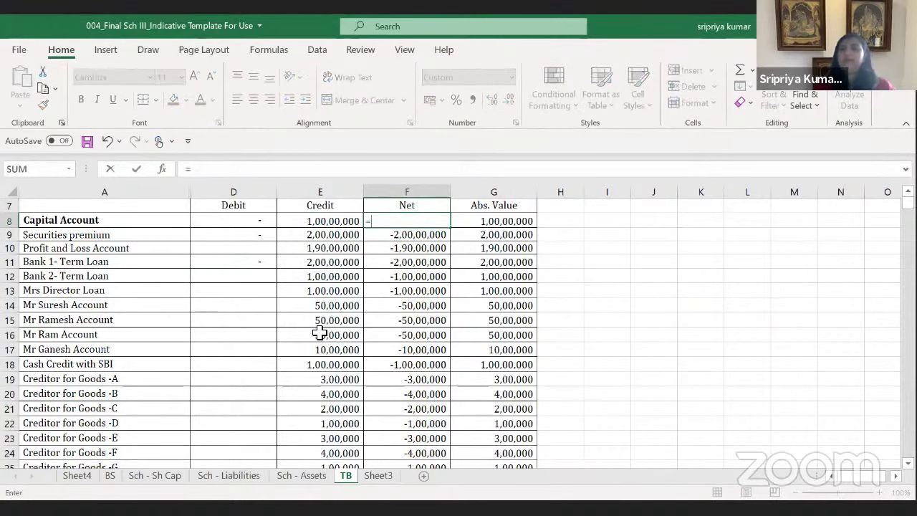
key("Left")
key("Left")
type("-")
key("Left")
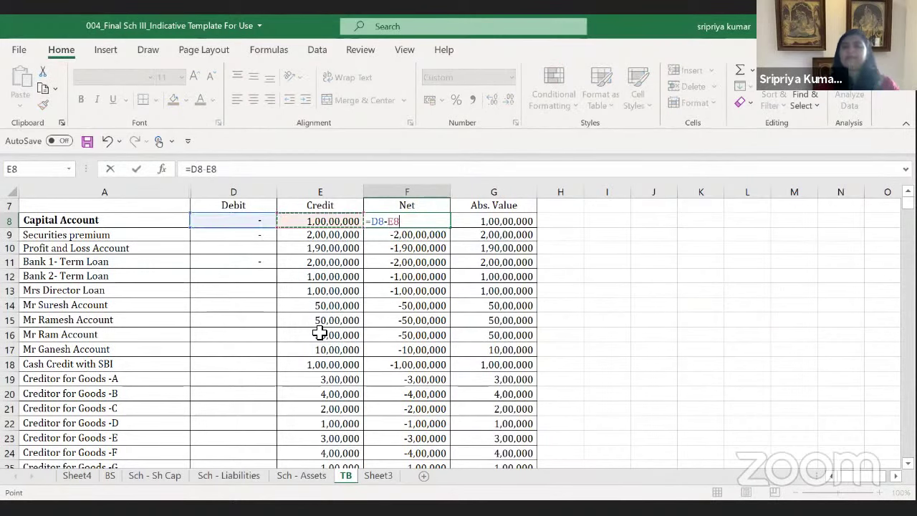
key("ctrl+Return")
key("ctrl+c")
key("Escape")
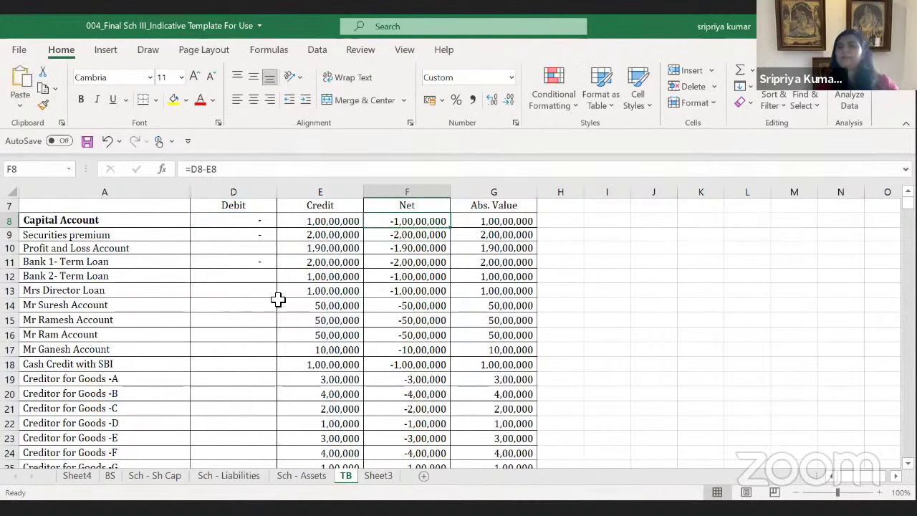
key("F2")
key("Return")
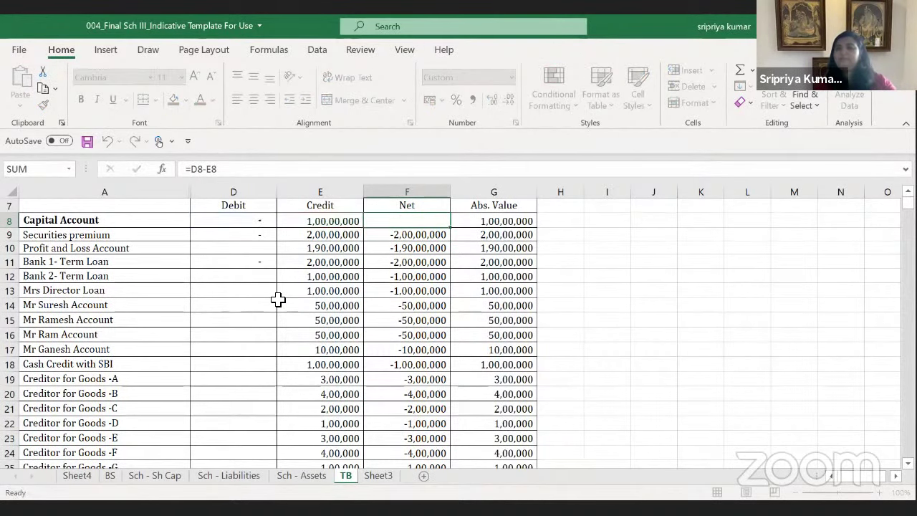
key("shift+Up")
key("ctrl+c")
key("shift+Down")
key("shift+Down")
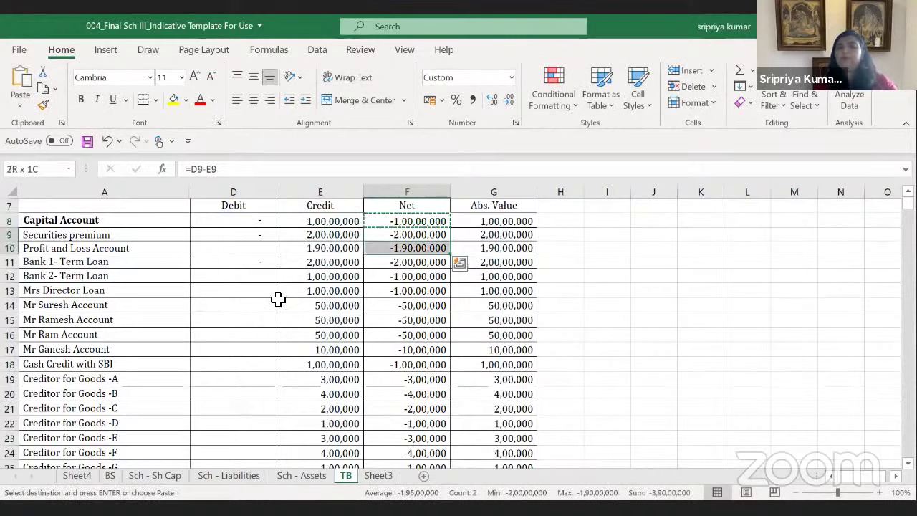
key("ctrl+q")
key("Escape")
key("Escape")
key("Up")
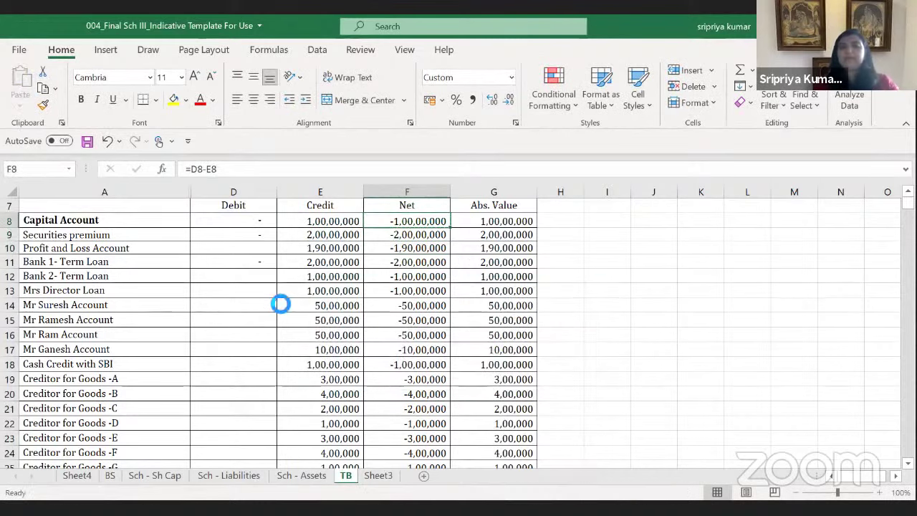
Copy the net formula from F8 down column F for all the remaining trial balance accounts
key("Down")
key("shift+Up")
key("ctrl+c")
key("ctrl+shift+Down")
key("ctrl+v")
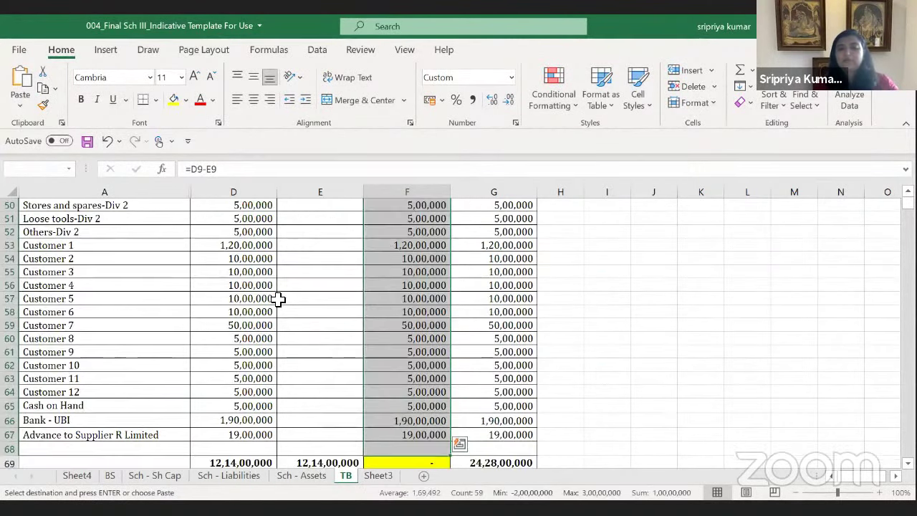
scroll(280, 303, "up", 16)
key("Escape")
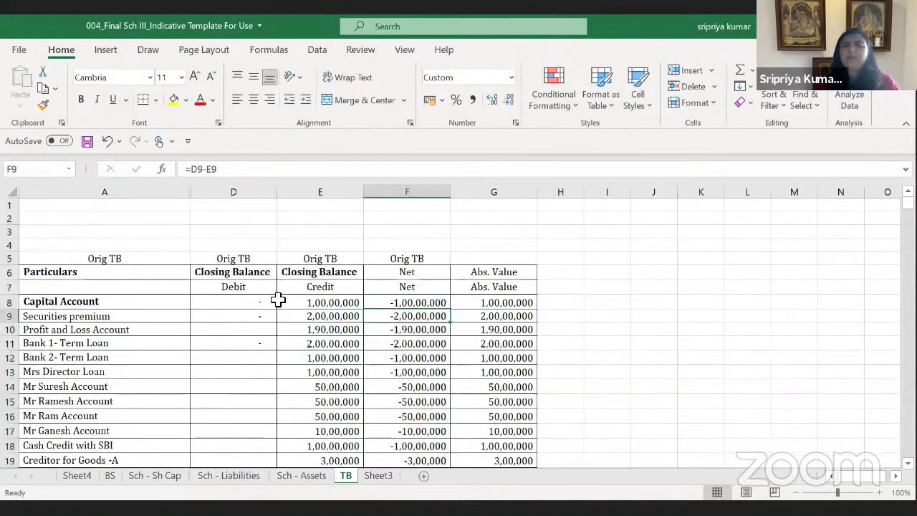
Make the entire Profit and Loss Account row, row 10, bold
key("Down")
key("Left")
key("Home")
key("Down")
key("Up")
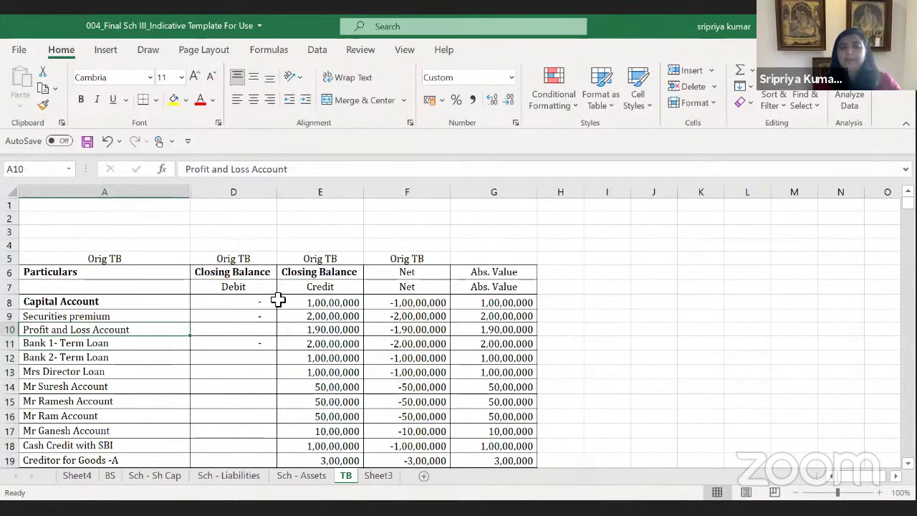
key("shift+space")
key("ctrl+b")
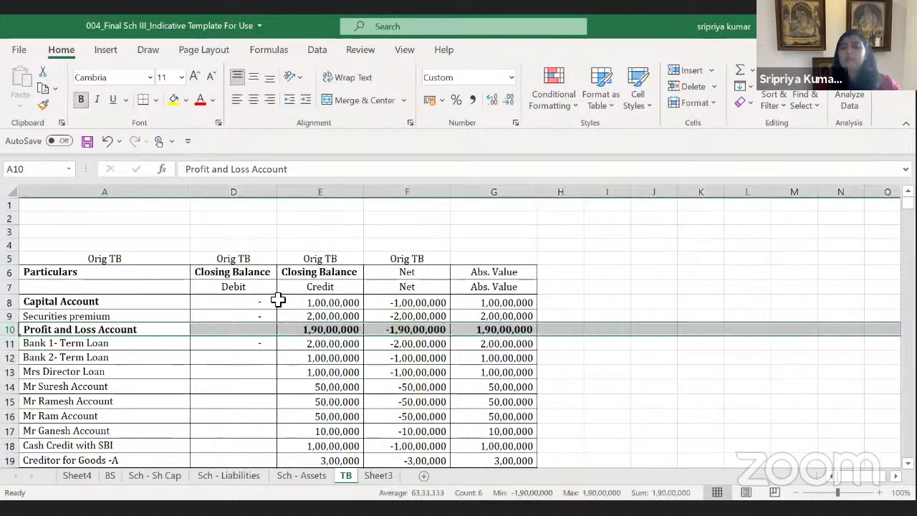
Review the credit amount and net formula of the Profit and Loss Account and the net formula of the Capital Account
key("Right")
key("Right")
key("Right")
key("Left")
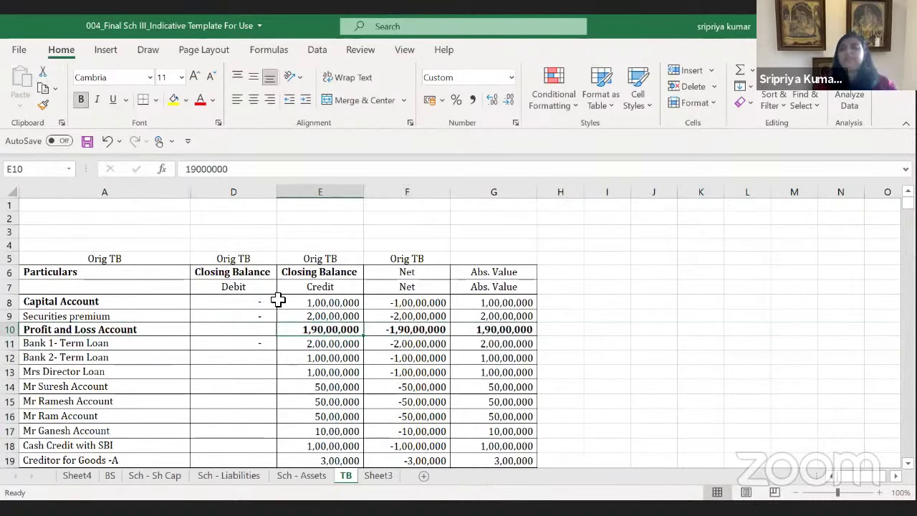
key("Right")
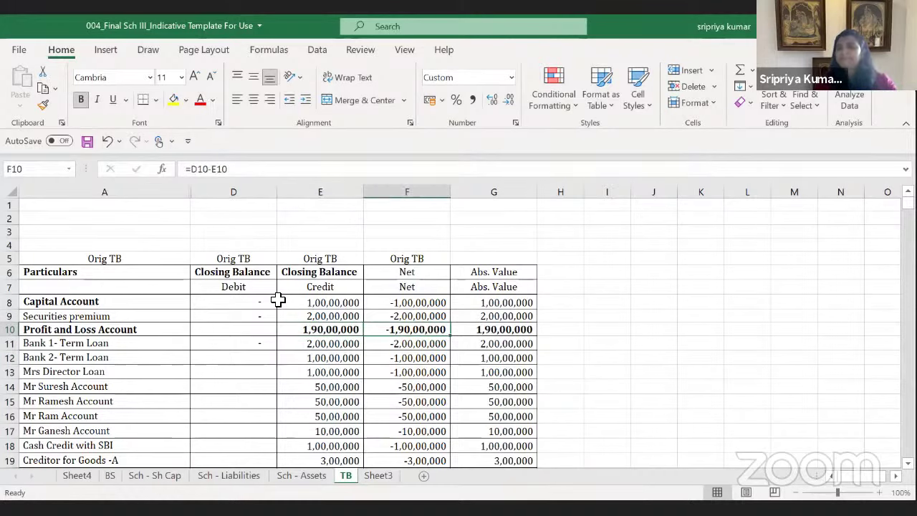
key("Up")
key("Up")
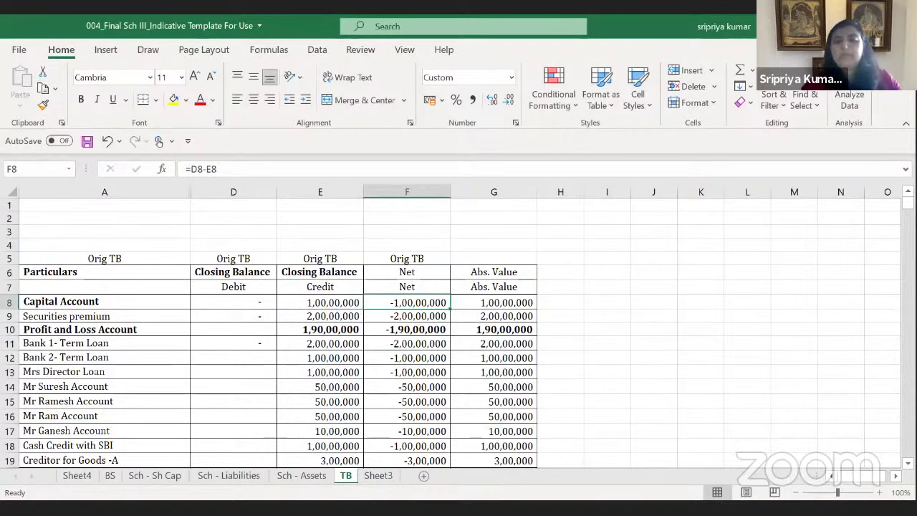
On Sheet4, enter the label sum in B13 below the list of preparation steps
left_click(78, 475)
left_click(287, 392)
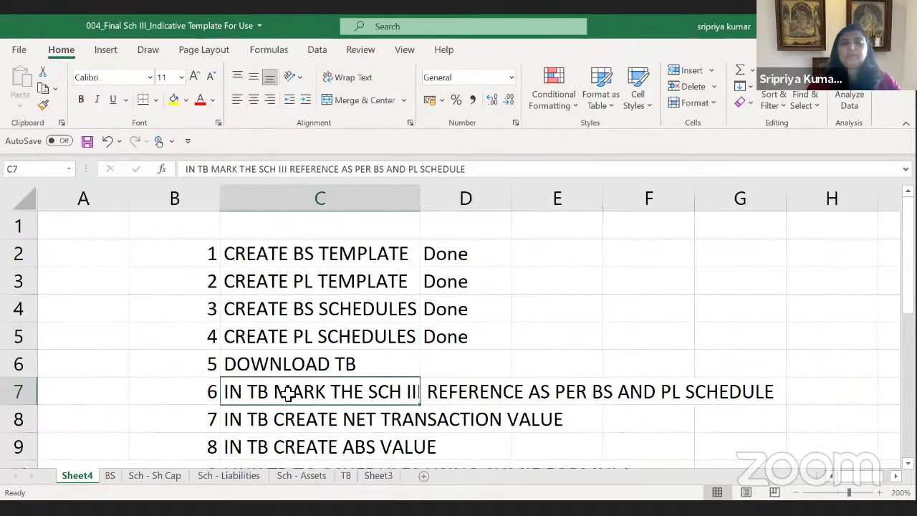
key("Down")
key("Down")
key("Down")
key("Down")
key("Down")
key("Down")
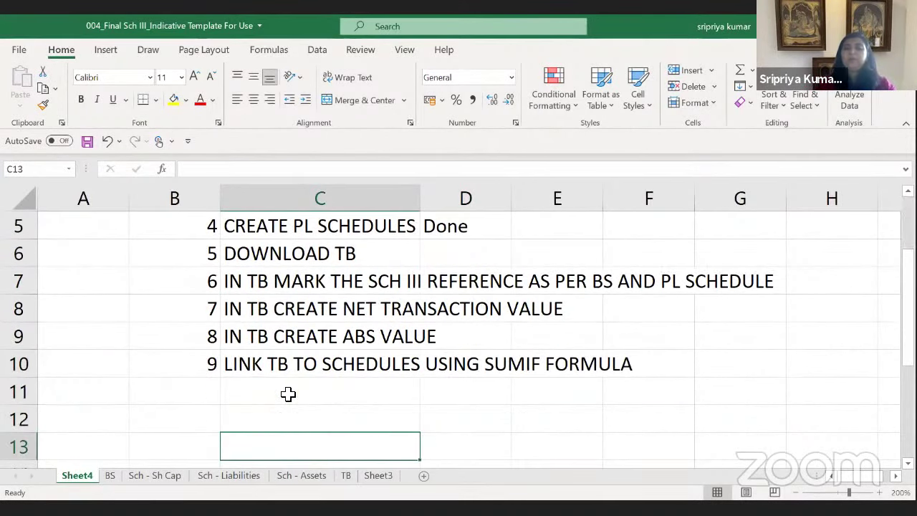
key("Left")
type("sum")
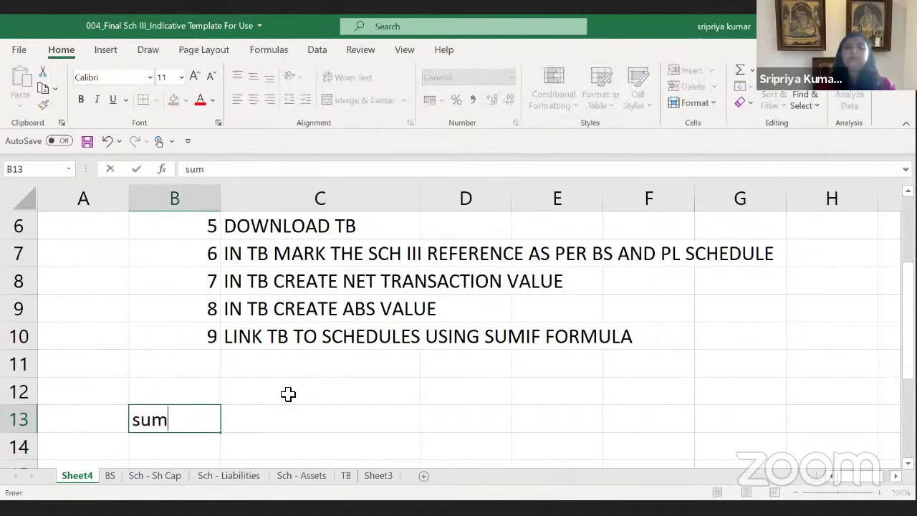
key("Return")
Enter the sample numbers 1, 2, 3, 4 and 5 in cells D13 to D17
key("Up")
key("Right")
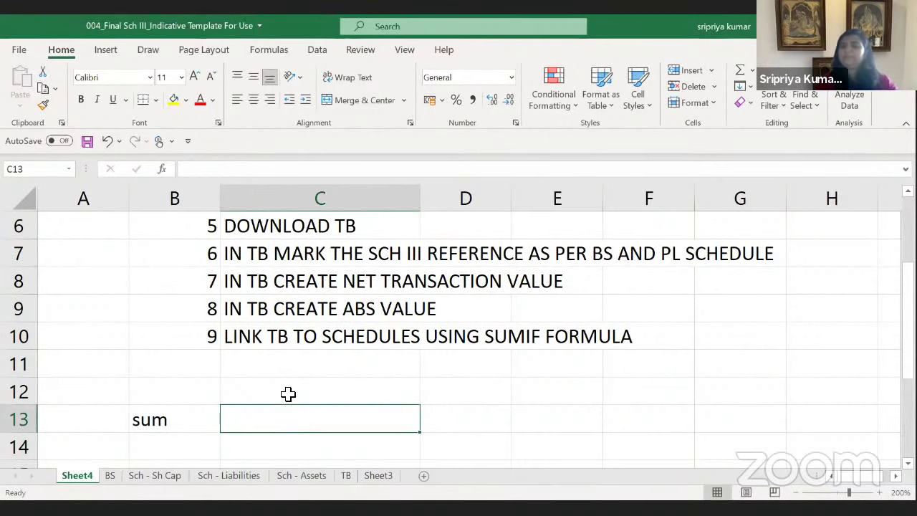
key("Right")
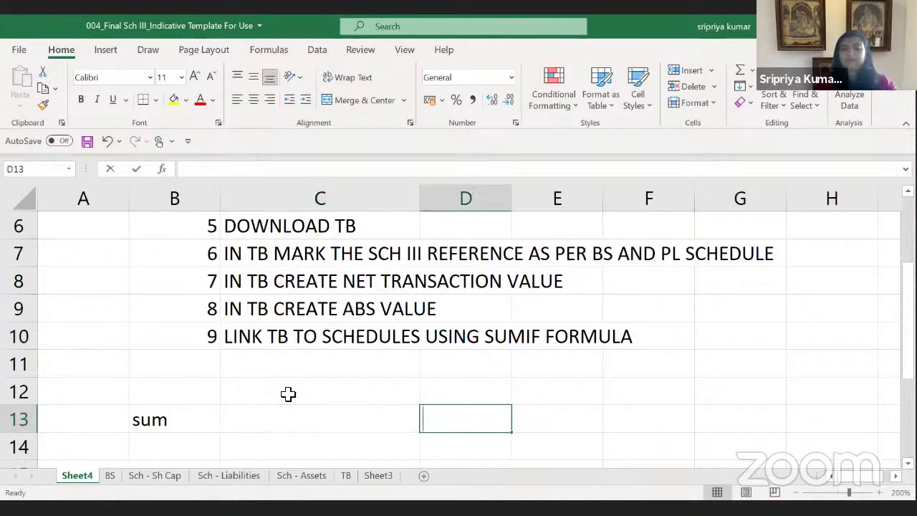
type("1")
key("Return")
type("2")
key("Return")
type("34")
key("Return")
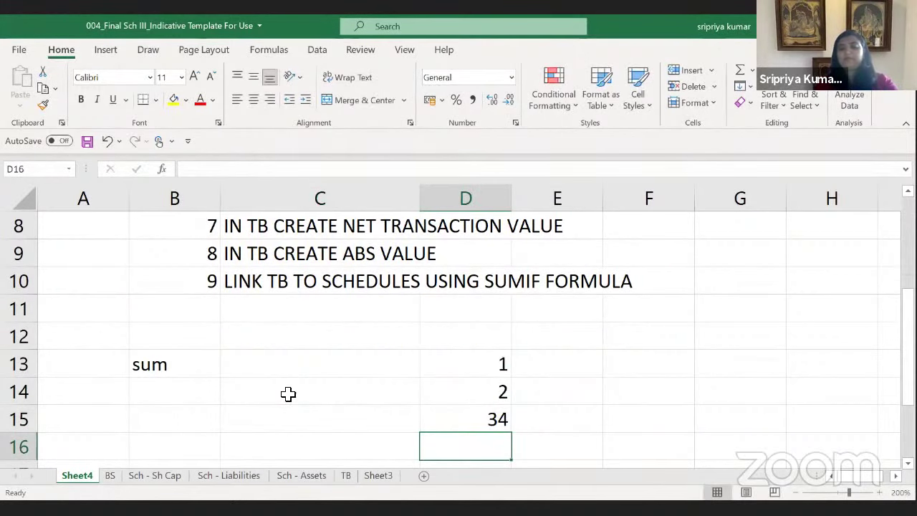
key("Up")
type("3")
key("Return")
type("4")
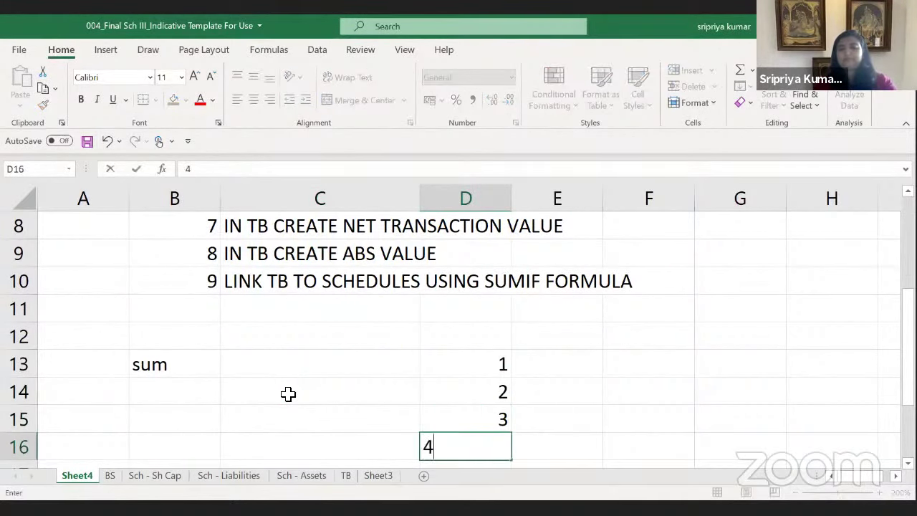
key("Return")
type("5")
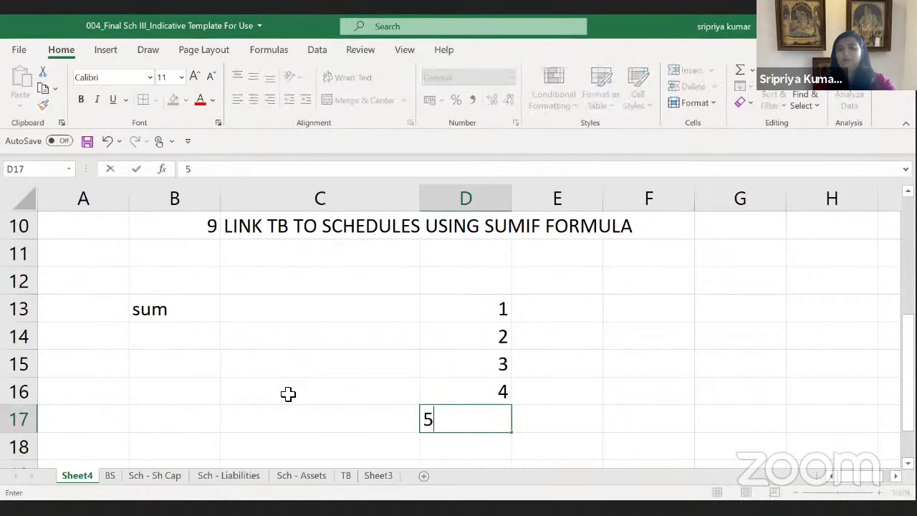
Total the sample numbers in E17 with =SUM(D13:D17) and make the result bold
key("Tab")
type("=s")
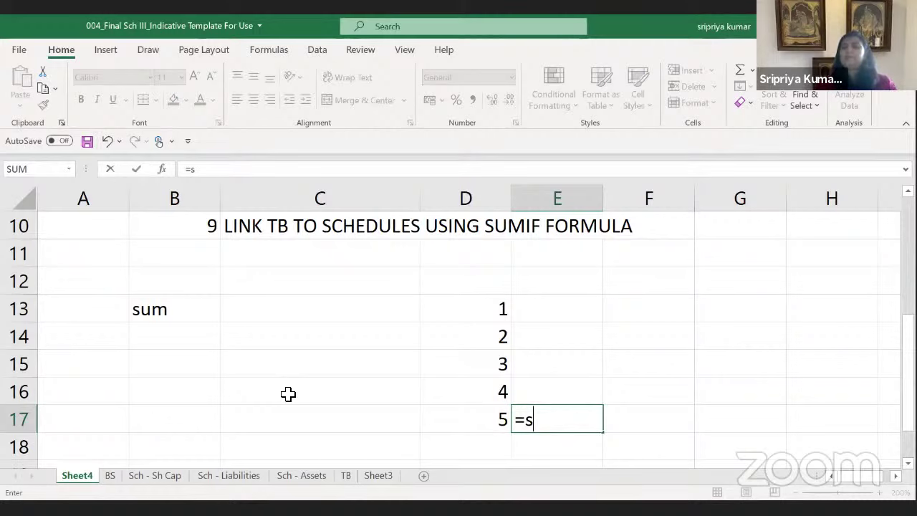
type("um(d13:d17)")
key("ctrl+Return")
key("ctrl+b")
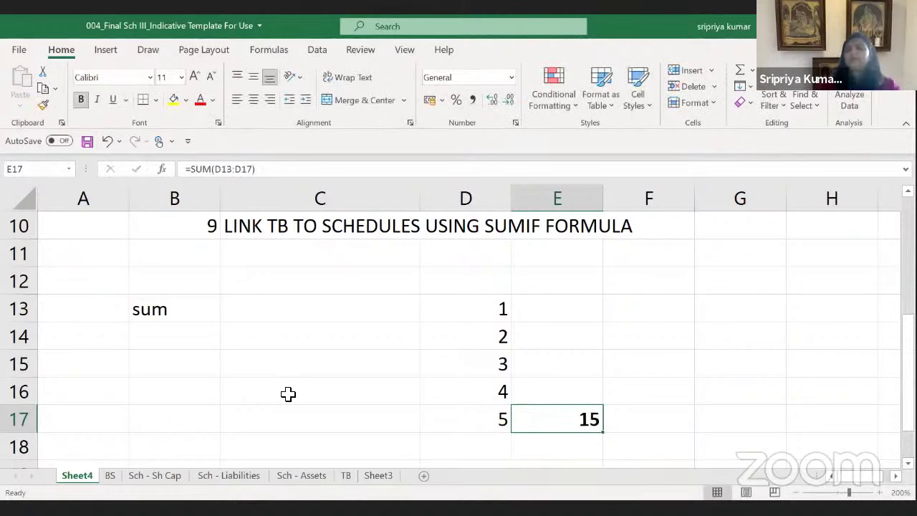
Enter Formulae in C13 beside the sum label
key("Left")
key("Left")
key("Left")
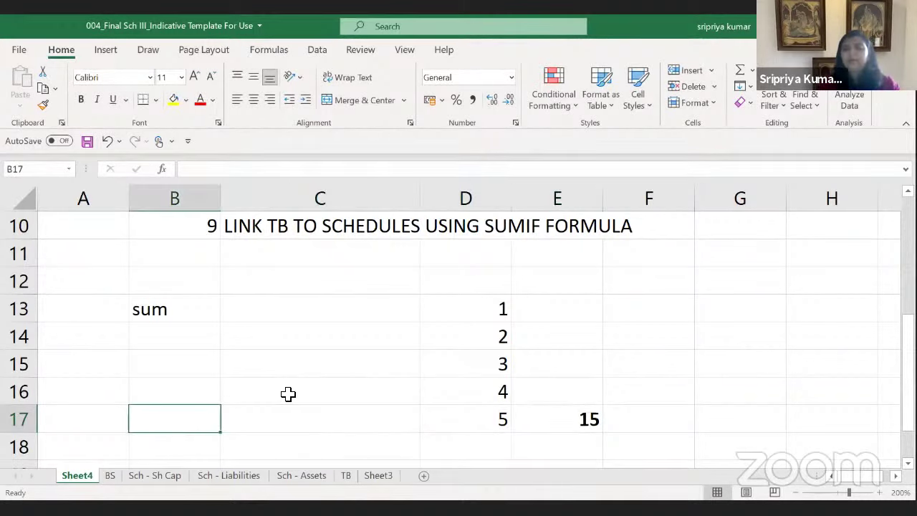
key("Up")
key("Up")
key("Up")
key("Up")
key("Right")
type("Formulae")
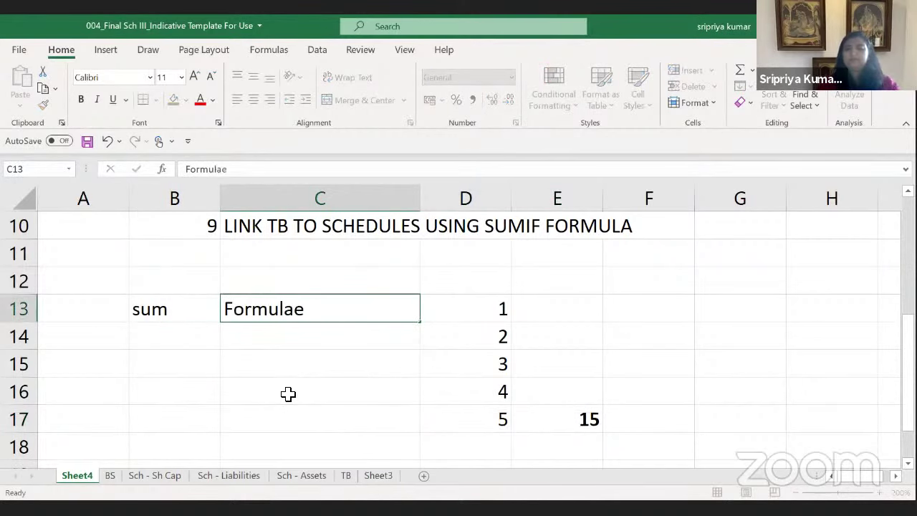
key("ctrl+Return")
Copy the labels in B13:C13 to row 19 and change the label in B19 to Abs Value
key("Left")
key("shift+Right")
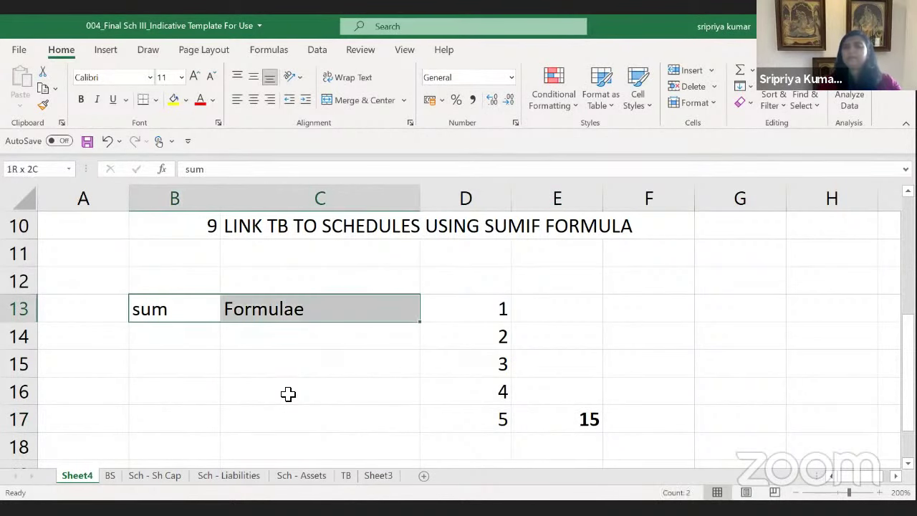
key("ctrl+c")
key("Down")
key("Down")
key("Down")
key("Down")
key("Down")
key("Down")
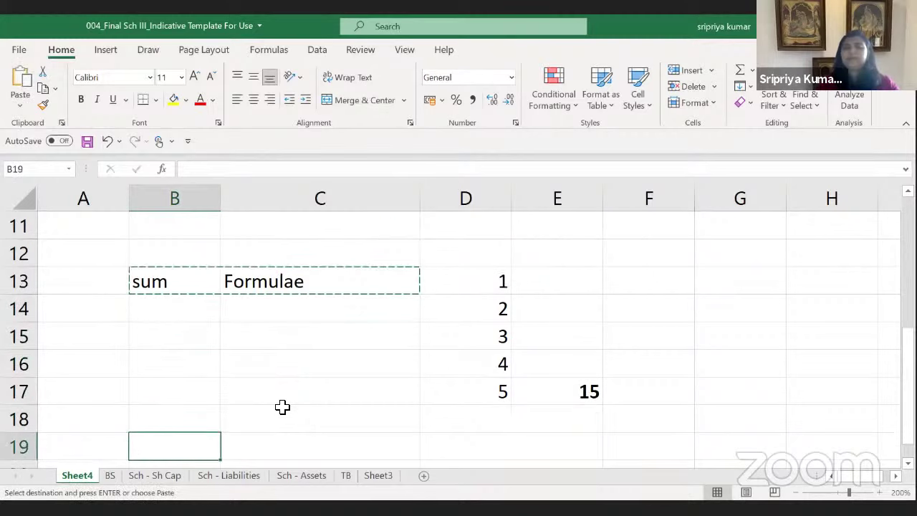
key("Return")
type("Abs Value")
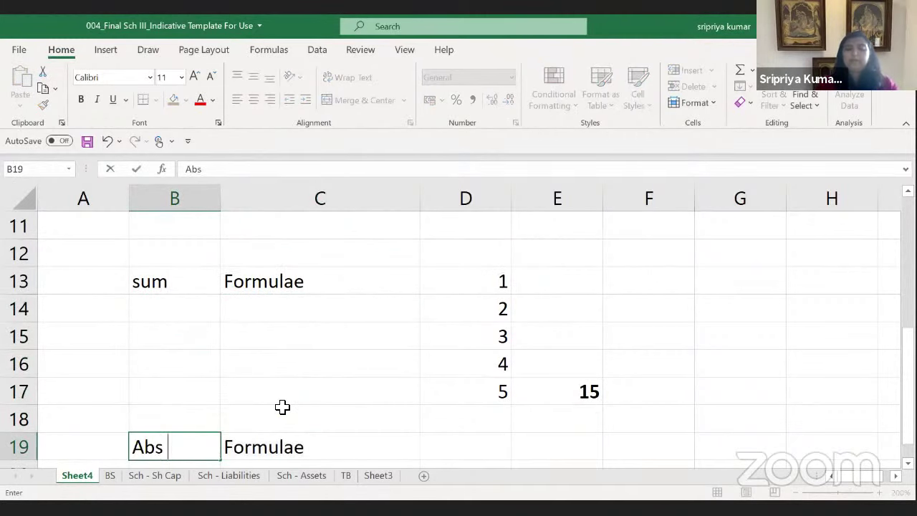
key("ctrl+Return")
Add the column headings Dr, Cr and Net in cells D19 to F19
key("Right")
key("Right")
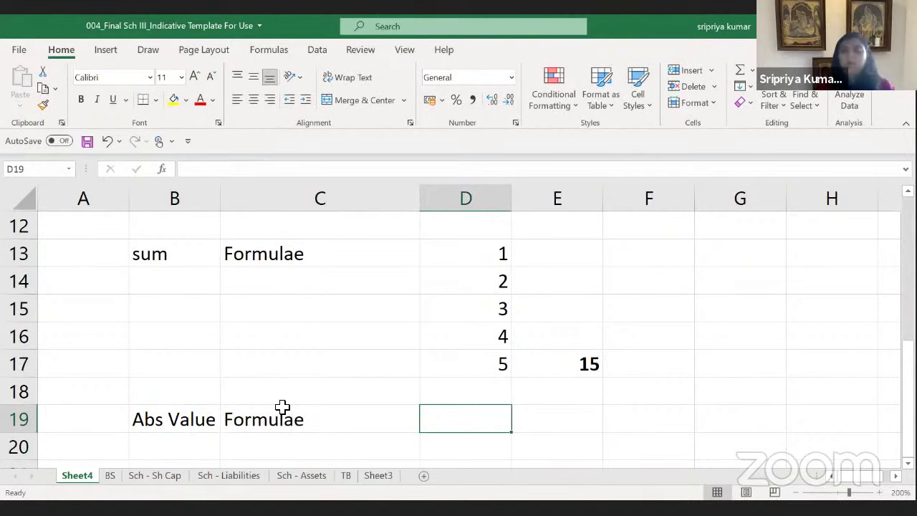
type("Dr")
key("Return")
key("Up")
key("Right")
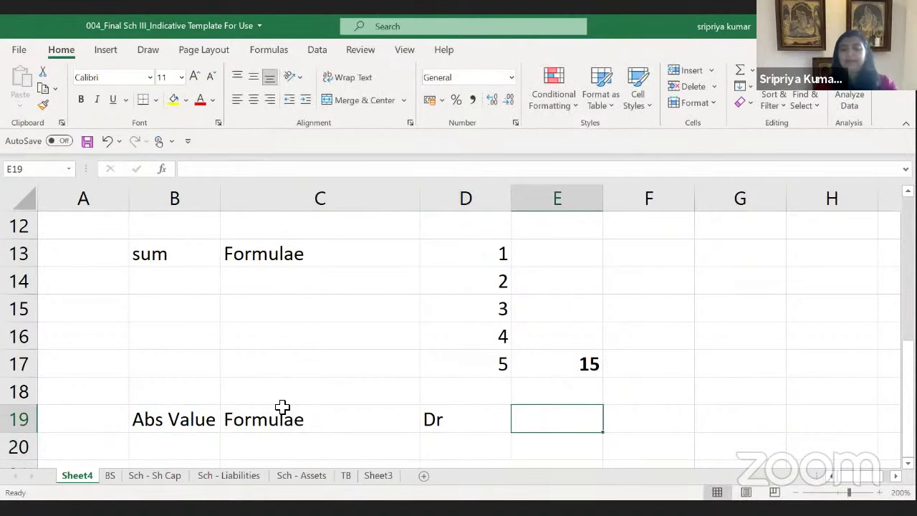
type("Cr")
key("Right")
type("Ne")
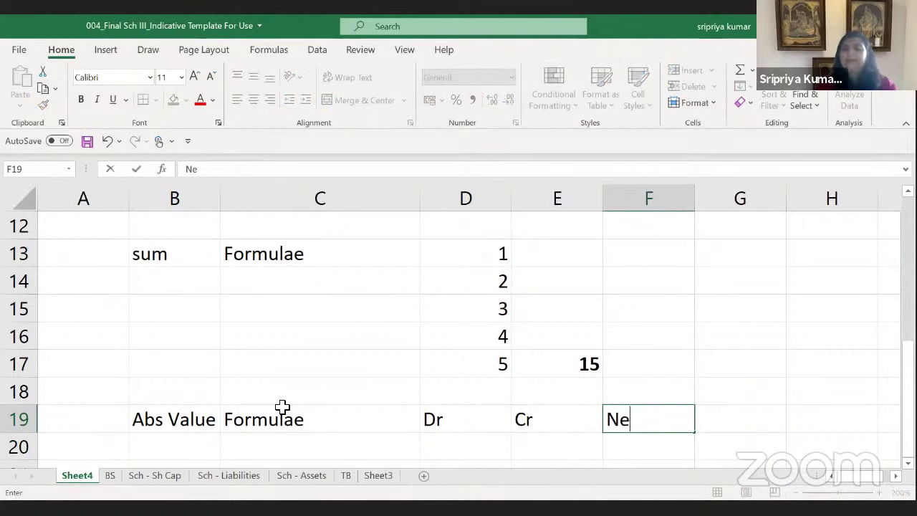
type("t")
key("Return")
Enter the debit amounts 100, 200 and 300 in cells D20 to D22
key("Left")
key("Left")
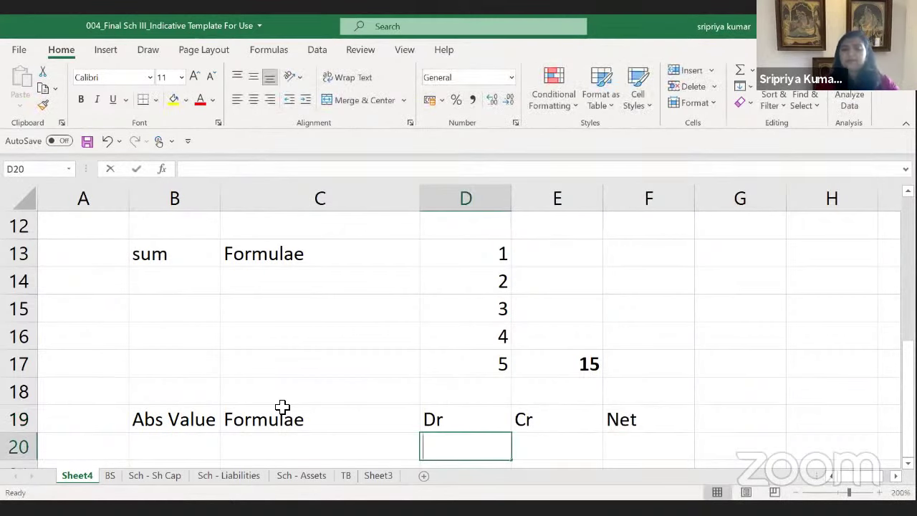
type("100")
key("Return")
type("200")
key("Return")
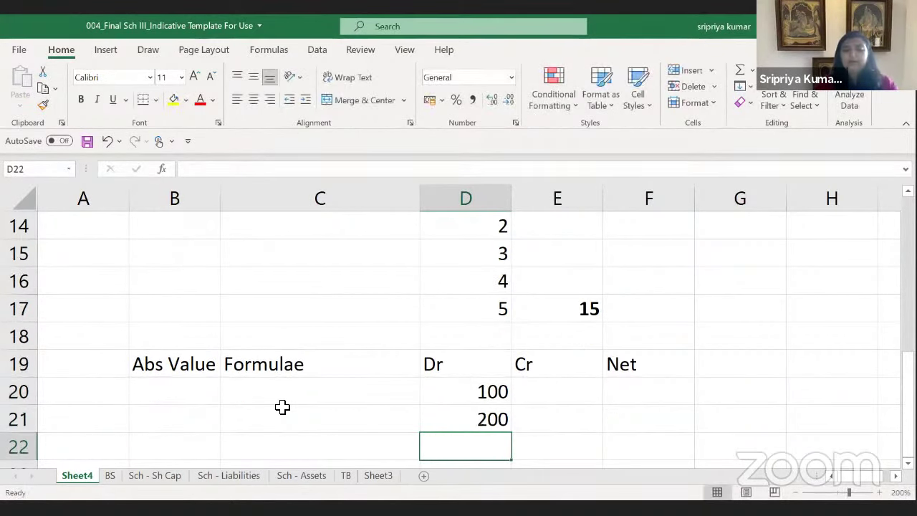
type("300")
key("Return")
Enter the credit amounts 200, 500 and 600 in cells E23 to E25
key("Right")
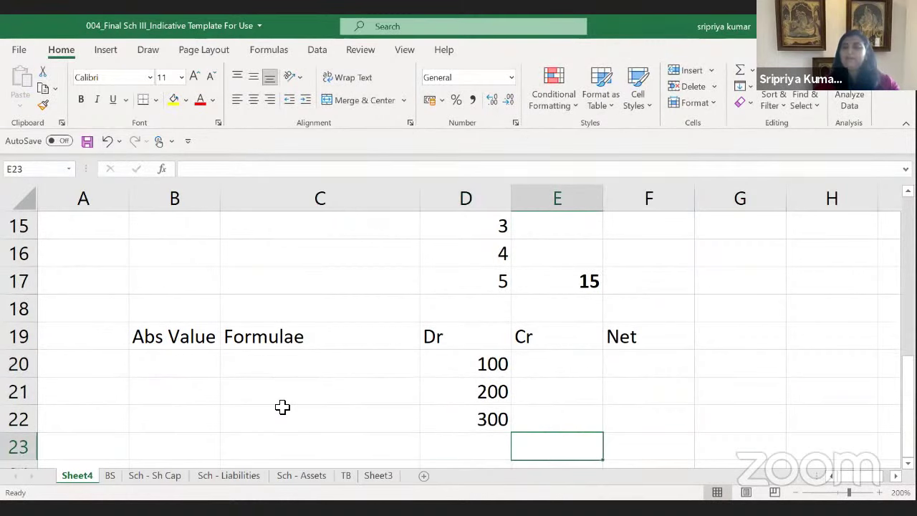
type("200")
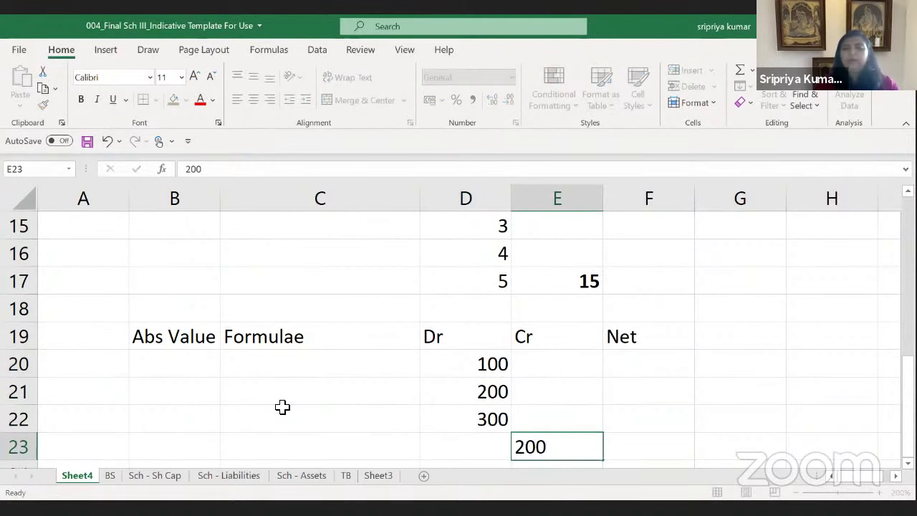
key("Return")
type("500")
key("Return")
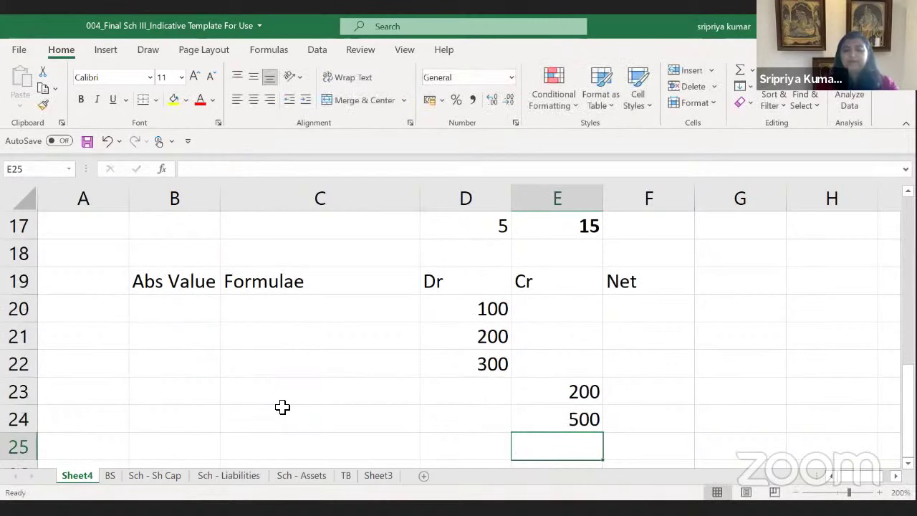
type("600")
key("ctrl+Return")
key("Return")
key("Down")
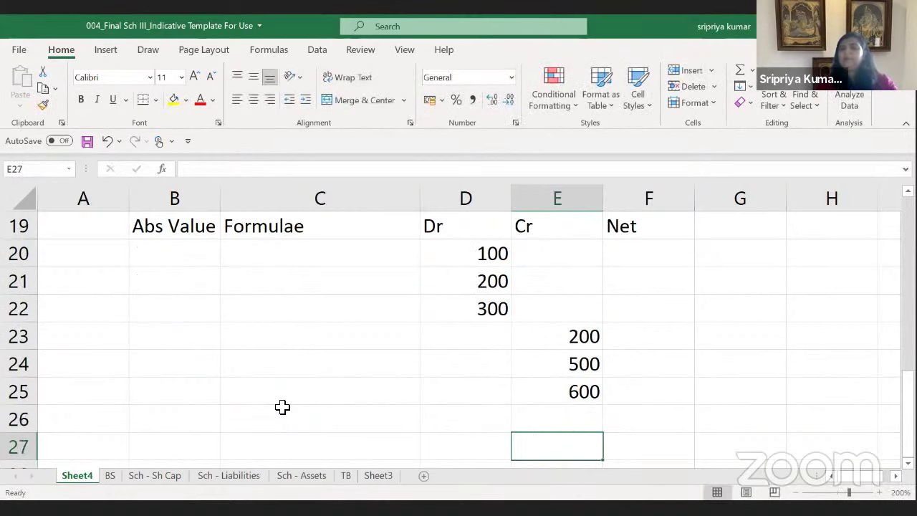
Insert a new sheet row above the 300 debit amount in row 22
key("Up")
key("Up")
key("Up")
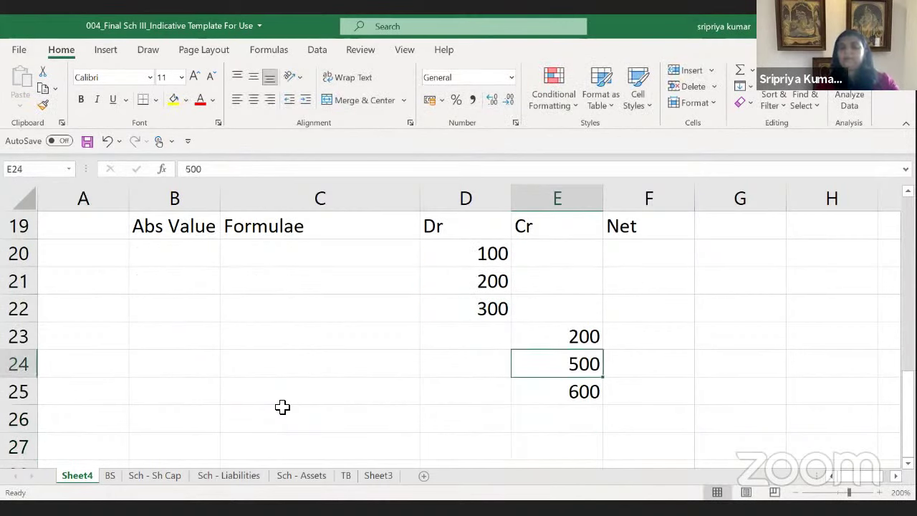
key("Up")
key("Up")
key("Left")
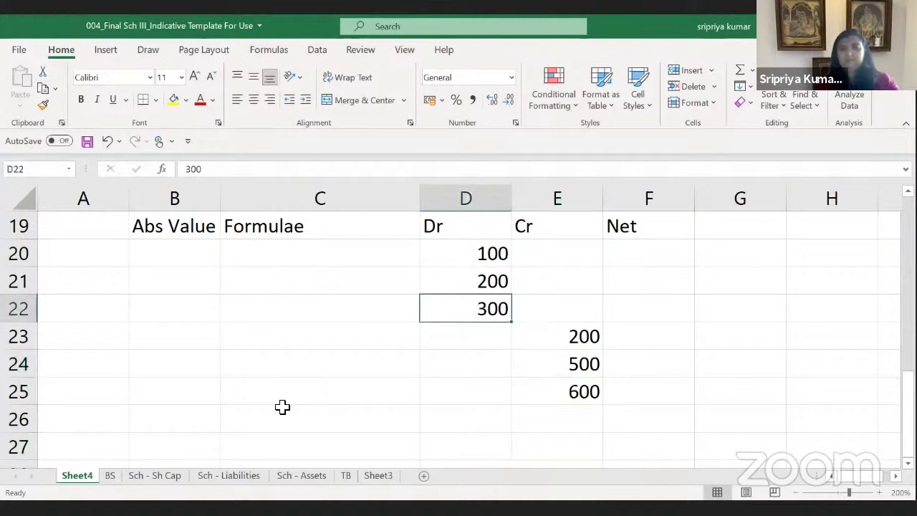
key("alt")
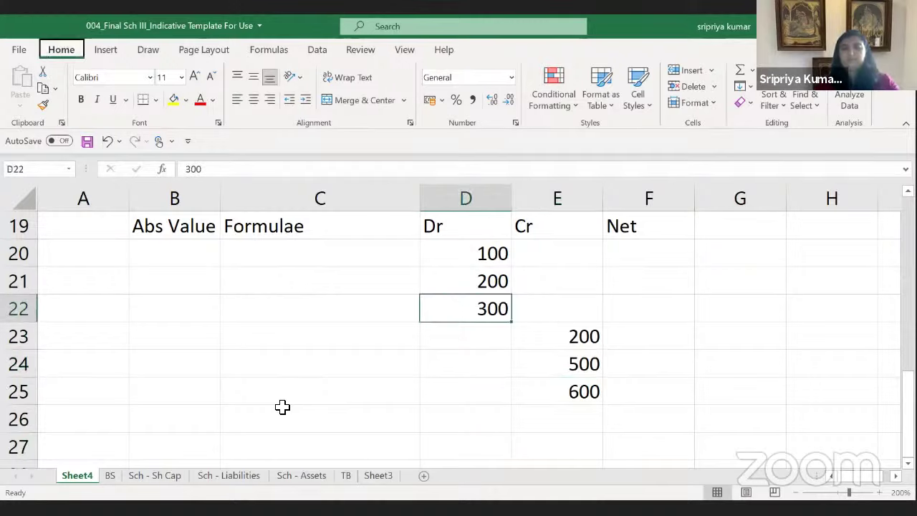
key("h")
key("i")
key("r")
Total the debit column in D28 with =SUM(D20:D26) and total the credit column the same way in E28
key("Down")
key("Down")
key("Down")
key("Down")
key("Down")
key("Down")
type("=s")
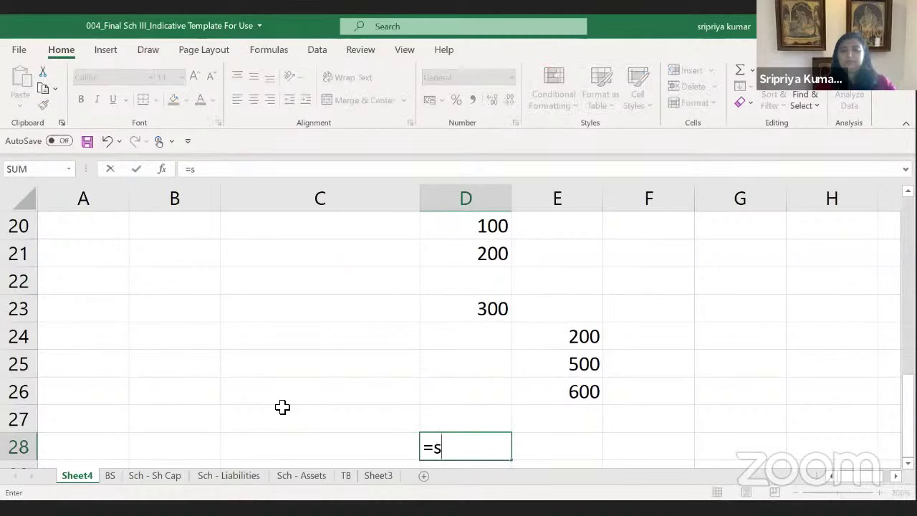
type("um(")
key("Up")
key("Up")
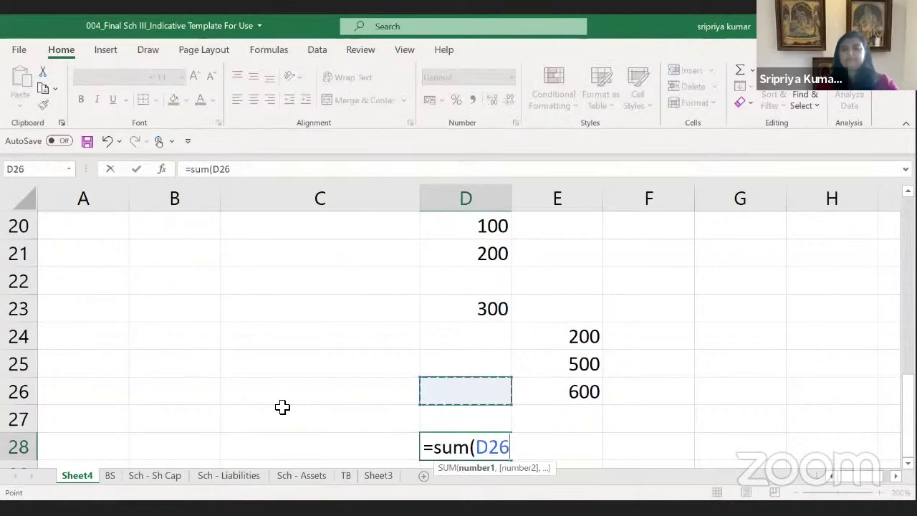
key("Escape")
key("Right")
key("Left")
Enter a debit amount of 700 in the empty cell D22
key("Up")
key("Up")
key("Up")
key("Up")
key("Up")
key("Up")
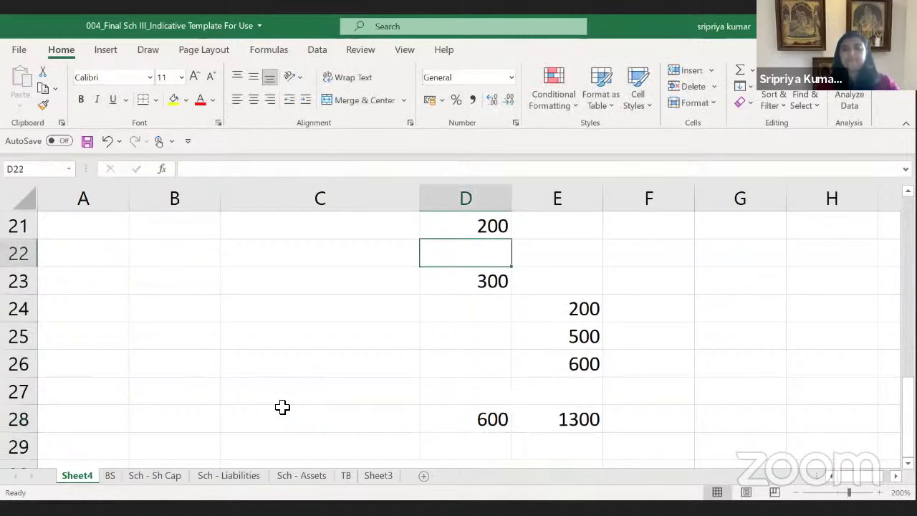
type("700")
key("Return")
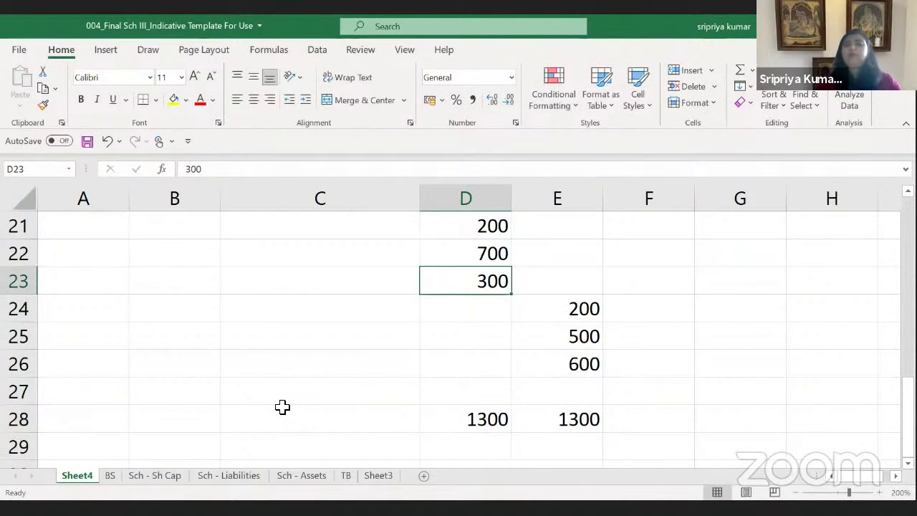
Make the debit and credit totals in D28:E28 bold
key("Right")
key("Down")
key("Down")
key("Down")
key("Down")
key("Down")
key("Left")
key("shift+Right")
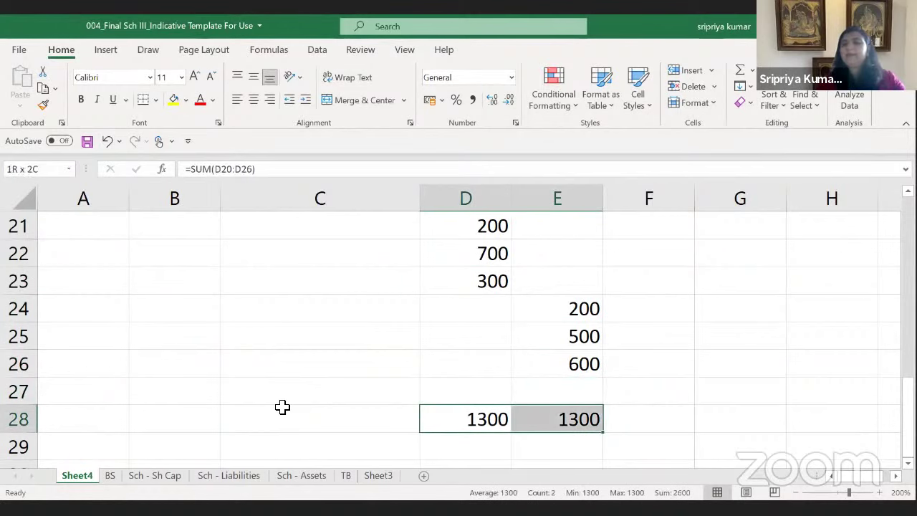
key("ctrl+b")
Centre the Dr, Cr and Net headings in D19:F19
key("Up")
key("Up")
key("Up")
key("Up")
key("Up")
key("Up")
key("Up")
key("Up")
key("Up")
key("Up")
key("Up")
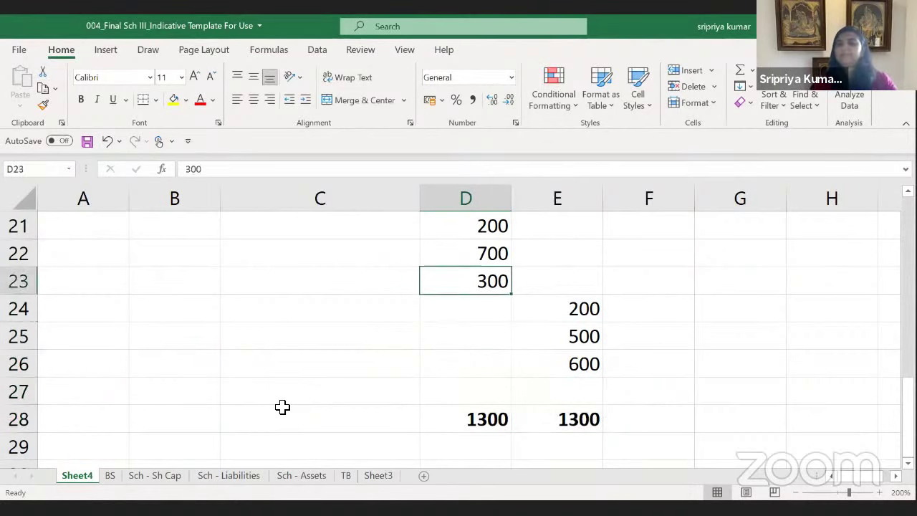
key("Down")
key("Down")
key("shift+Right")
key("shift+Right")
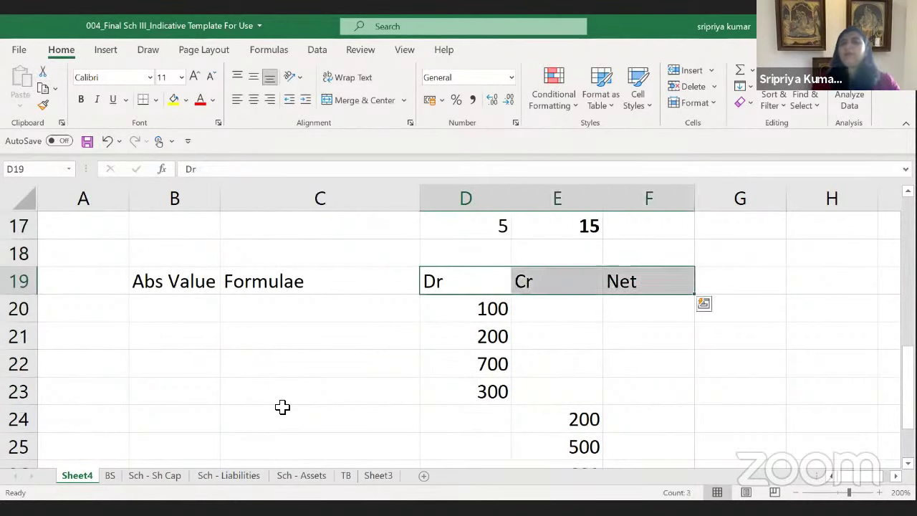
left_click(253, 100)
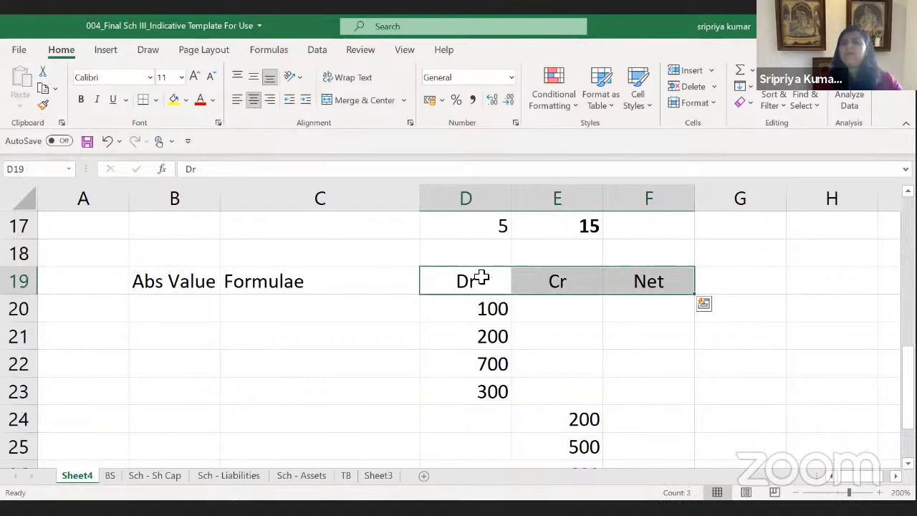
Calculate the first net amount in F20 with the formula =D20-E20
left_click_drag(481, 278, 566, 303)
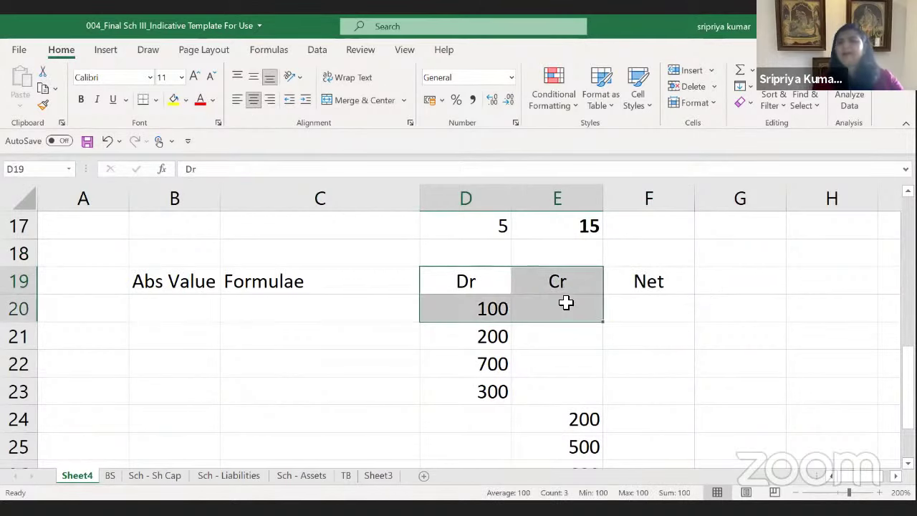
key("Right")
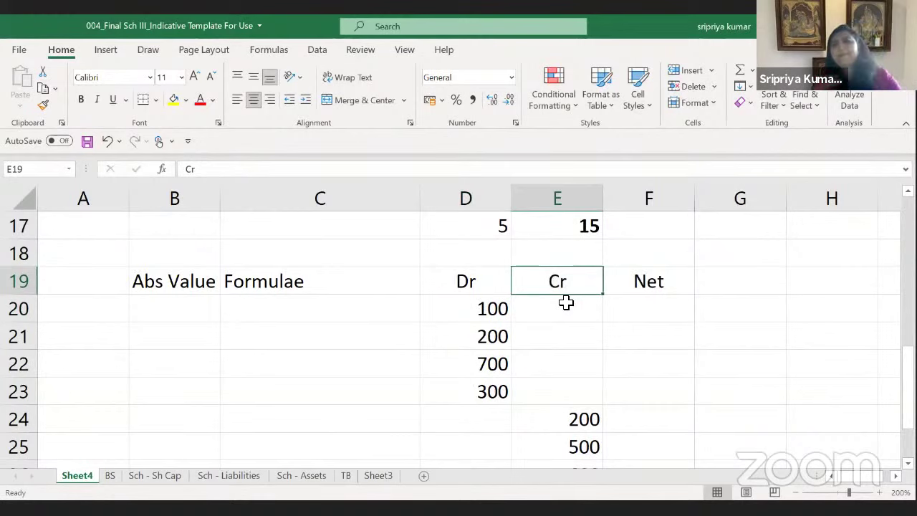
key("Right")
key("Down")
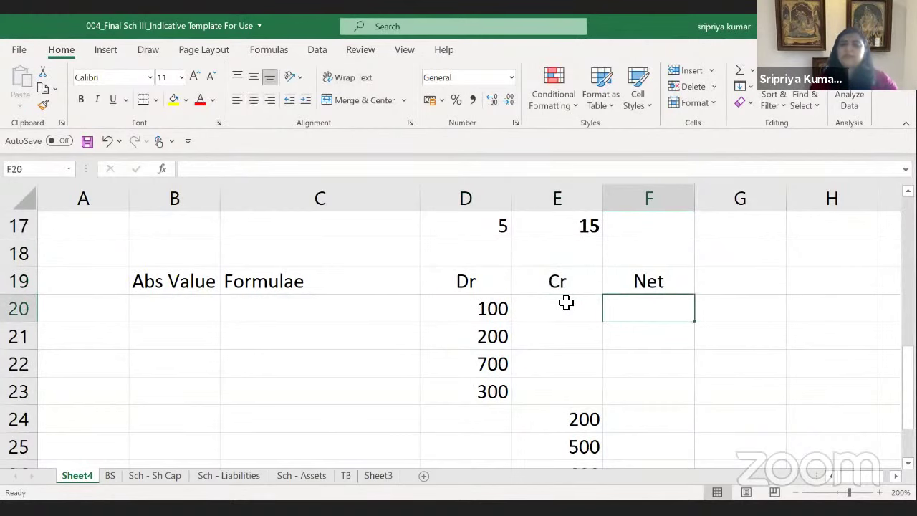
type("=")
key("Left")
key("Left")
type("-")
key("Left")
key("ctrl+Return")
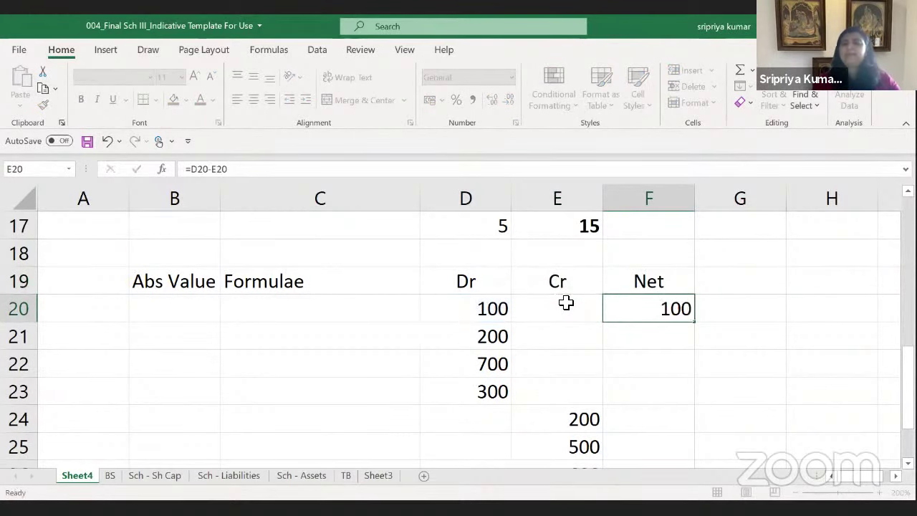
Copy the net formula from F20 down to F21:F26
key("ctrl+c")
key("Down")
key("shift+Down")
key("shift+Down")
key("shift+Down")
key("shift+Down")
key("shift+Down")
key("shift+Down")
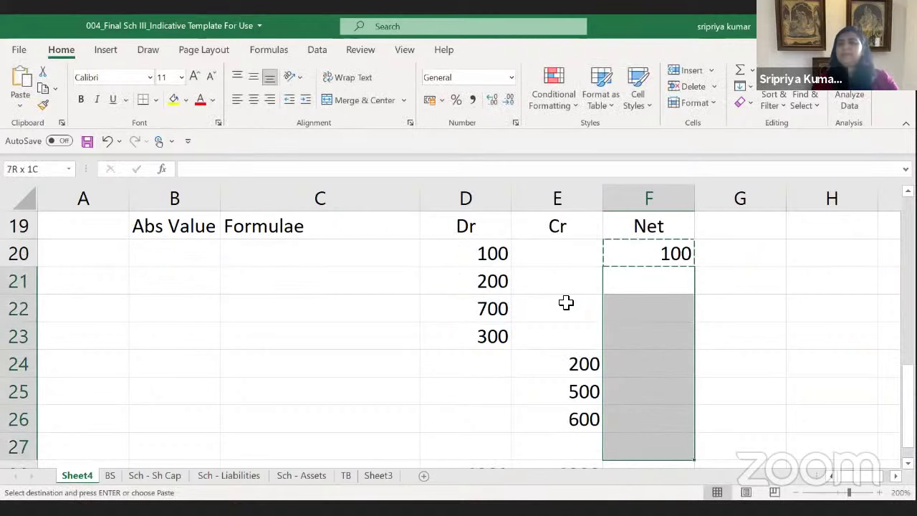
key("shift+Up")
key("shift+Up")
key("shift+Down")
key("Return")
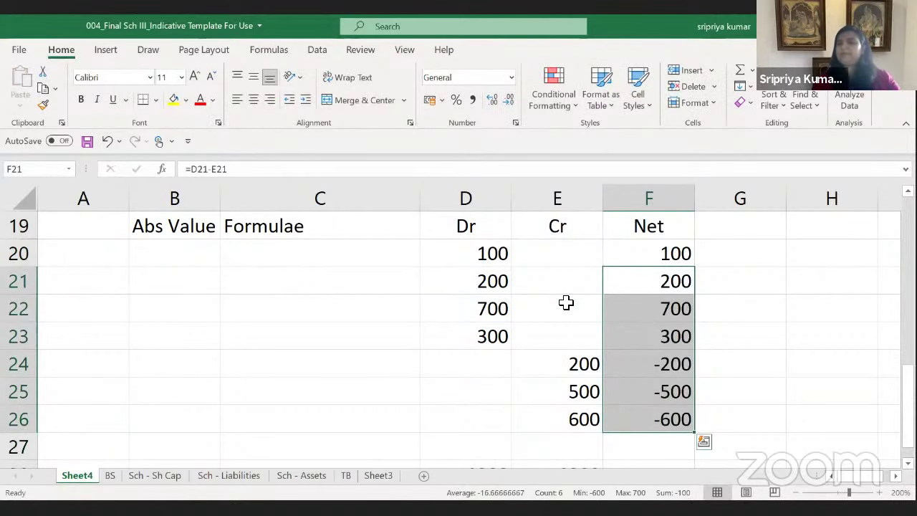
Copy the credit total formula from E28 to F28 to total the net column
key("Down")
key("Down")
key("Down")
key("Down")
key("Down")
key("Down")
key("Down")
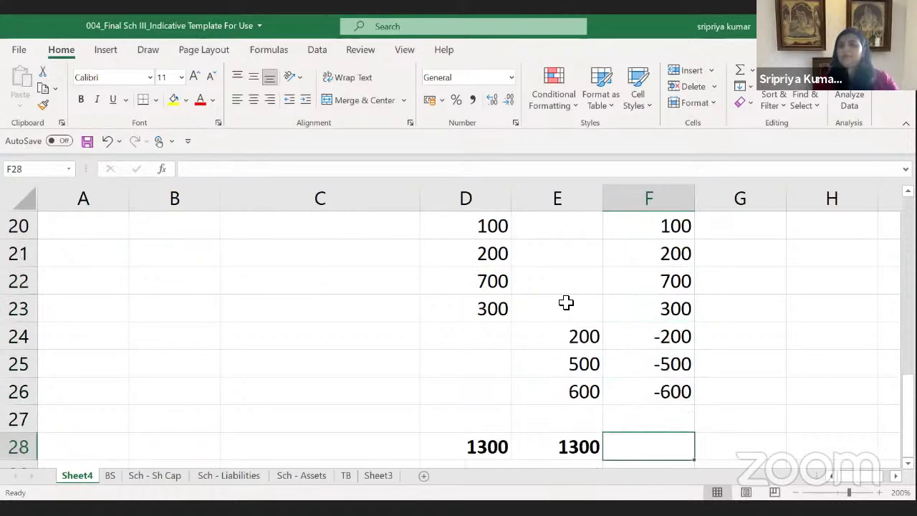
key("Left")
key("ctrl+c")
key("Right")
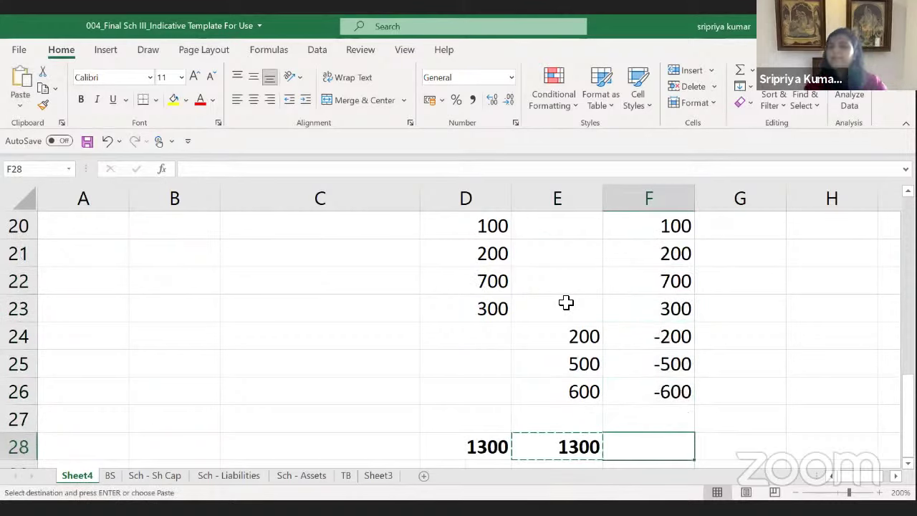
key("Return")
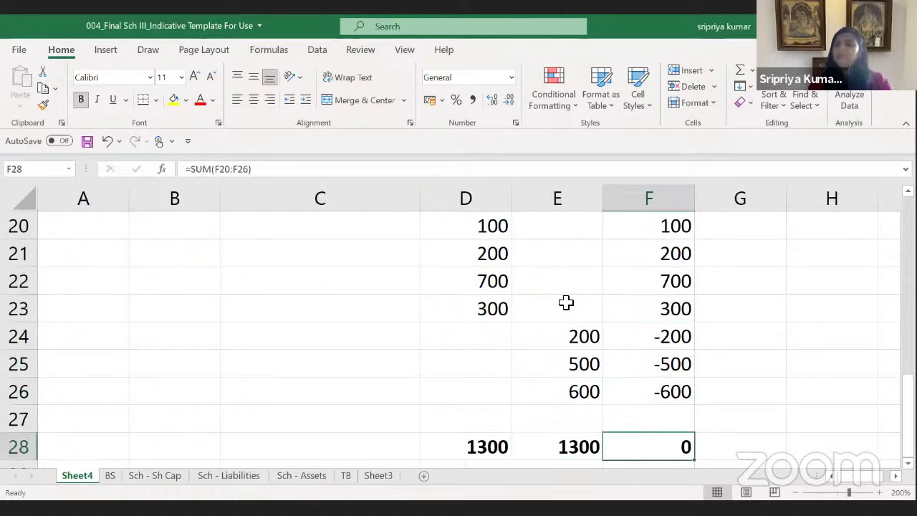
Examine the positive and negative amounts in the Net column, F20 to F26, and their formulas
key("Up")
key("Up")
key("Up")
key("Up")
key("Up")
key("Up")
key("Up")
key("Up")
key("Up")
key("Up")
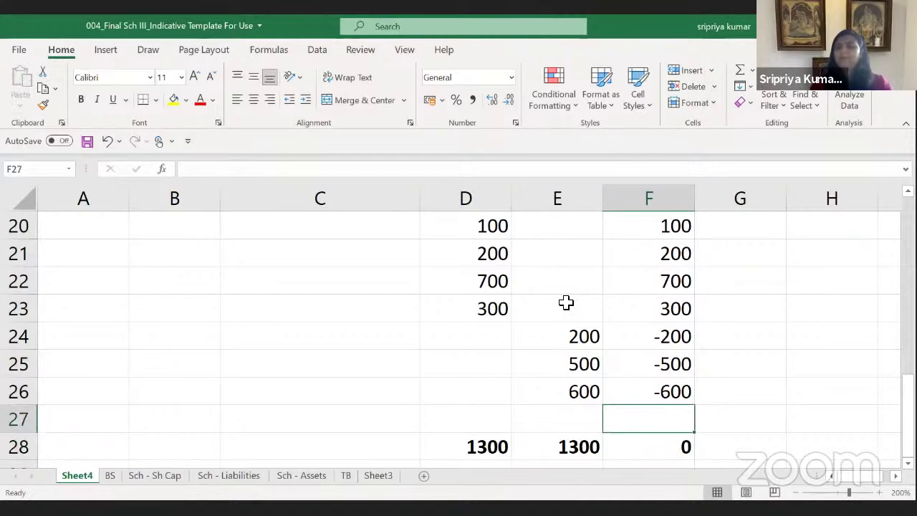
key("Down")
key("Down")
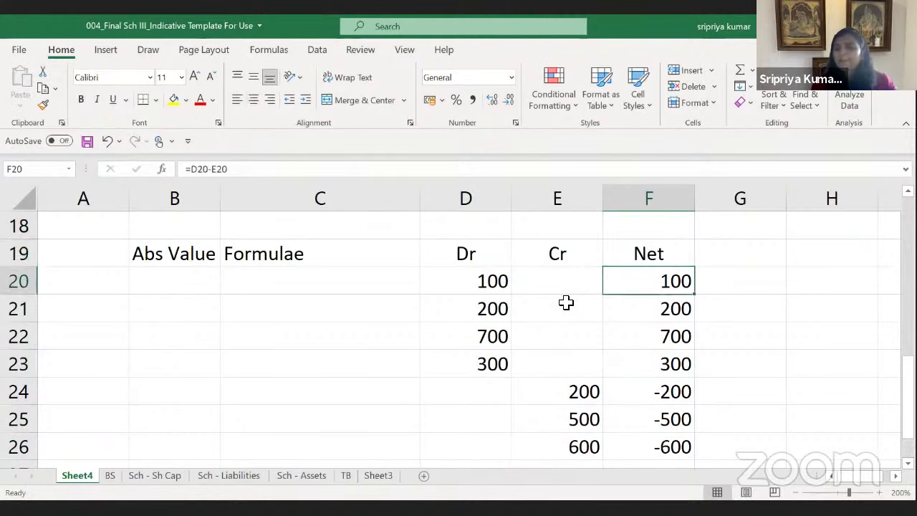
key("ctrl+shift+Down")
key("Down")
key("Down")
key("Down")
key("Down")
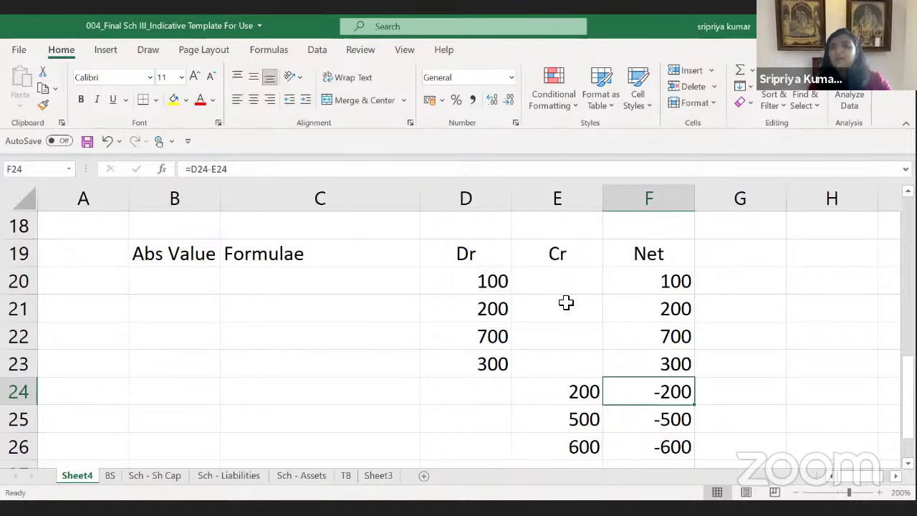
Add the heading Abs in G19, beside the Net column
key("ctrl+Up")
key("Right")
key("Right")
key("Right")
key("Right")
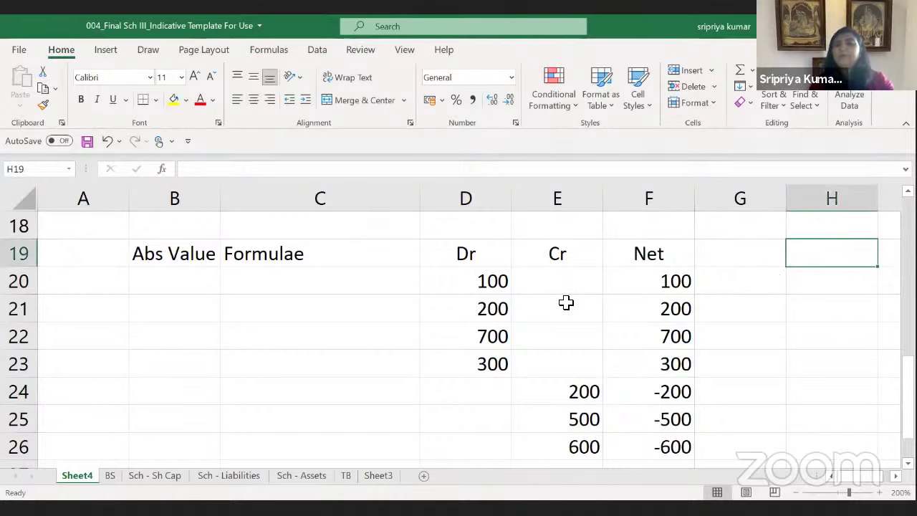
key("Left")
key("Left")
key("Left")
type("An")
key("BackSpace")
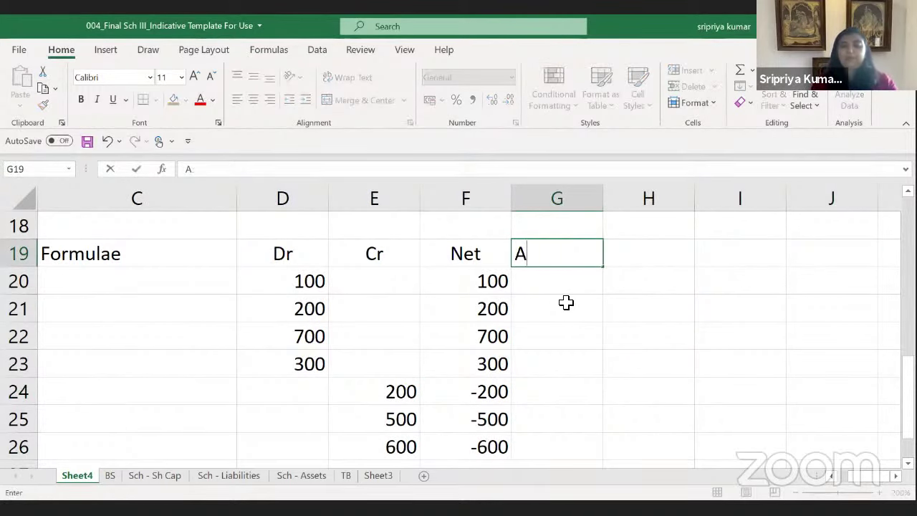
type("bs")
key("Return")
Calculate the first absolute amount in G20 with the formula =ABS(F20)
type("=a")
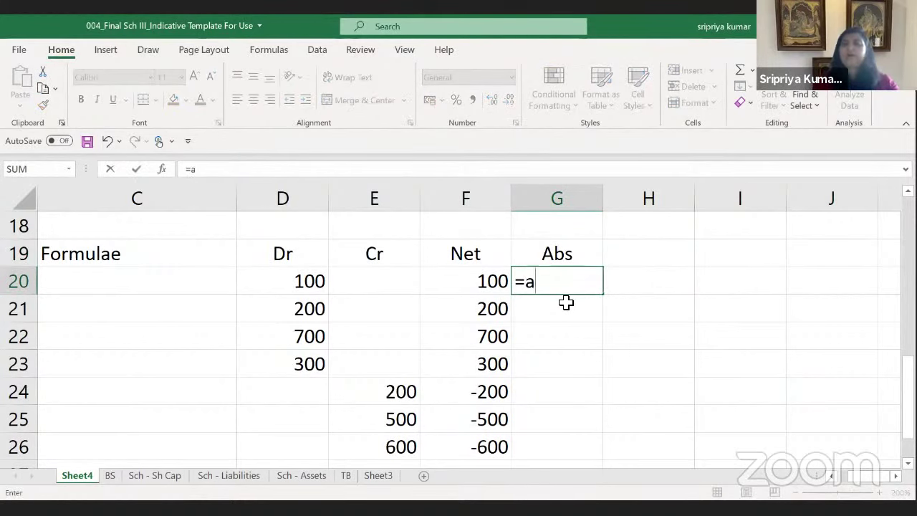
type("bs(f20)")
key("ctrl+Return")
Copy the absolute value formula from G20 down to G21:G26
key("ctrl+c")
key("Down")
key("shift+Down")
key("shift+Down")
key("shift+Down")
key("shift+Down")
key("shift+Down")
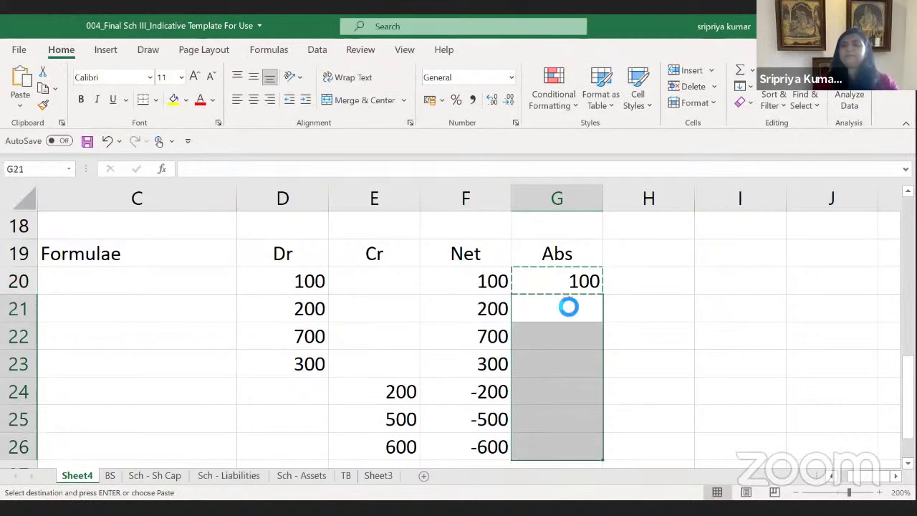
key("Return")
Compare the Net and Abs formulas in rows 23 and 24, inspecting the cell references of F24 and G24
key("Down")
key("Down")
key("Down")
key("Up")
key("Left")
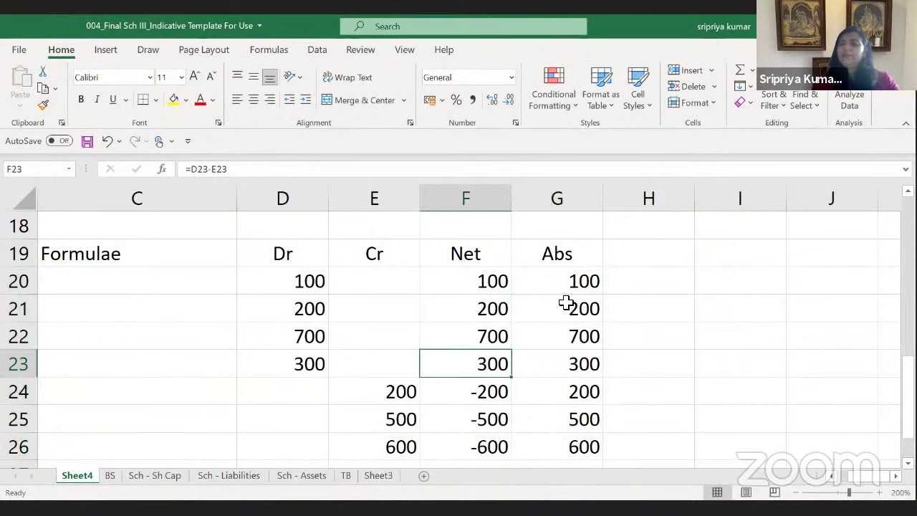
key("Right")
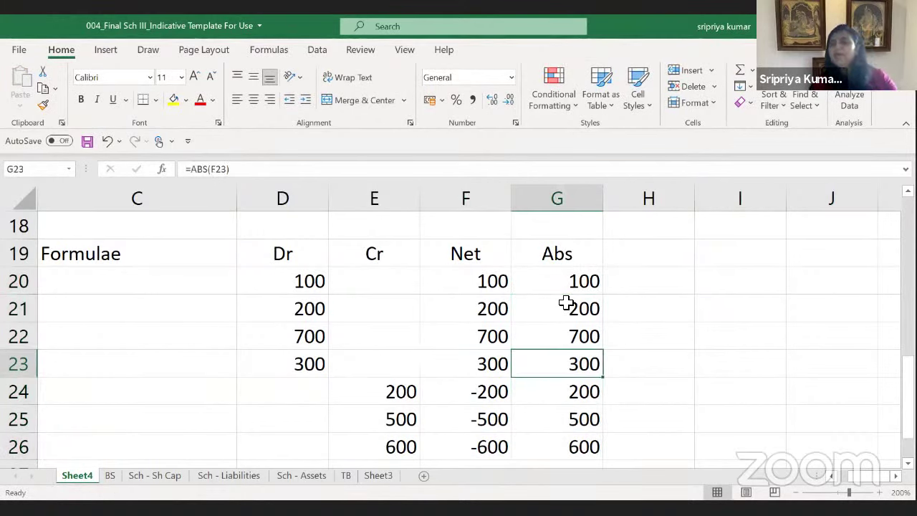
key("Left")
key("Down")
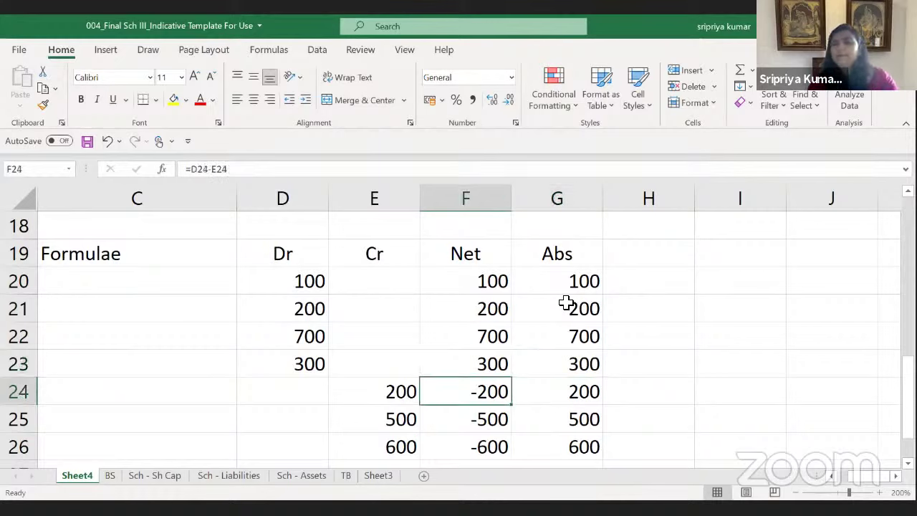
key("F2")
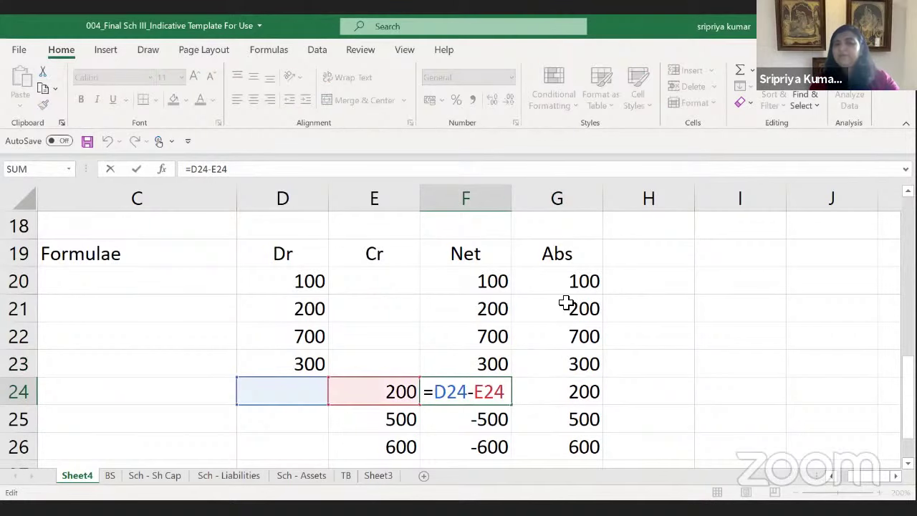
key("Escape")
key("Right")
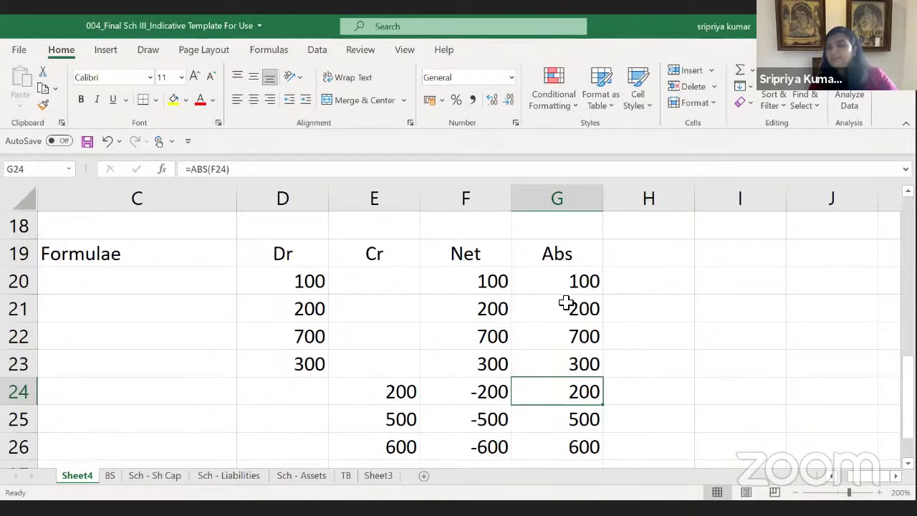
key("F2")
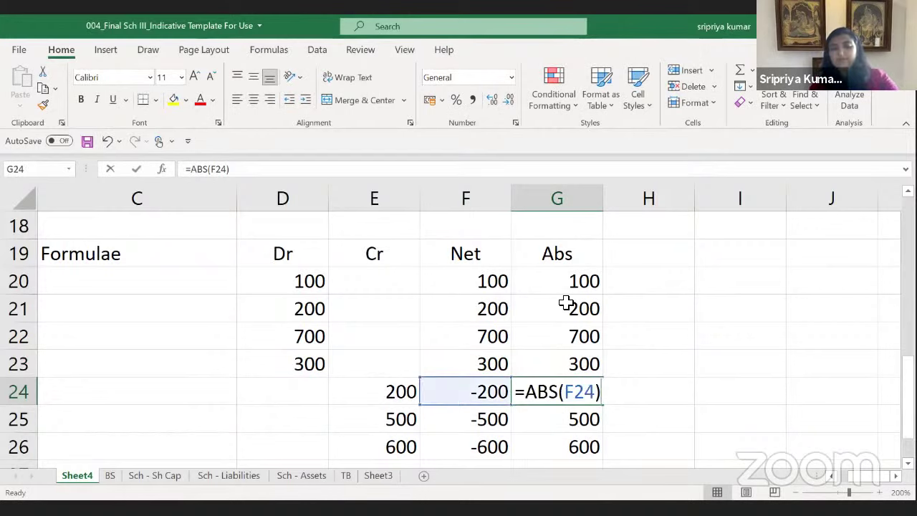
key("Escape")
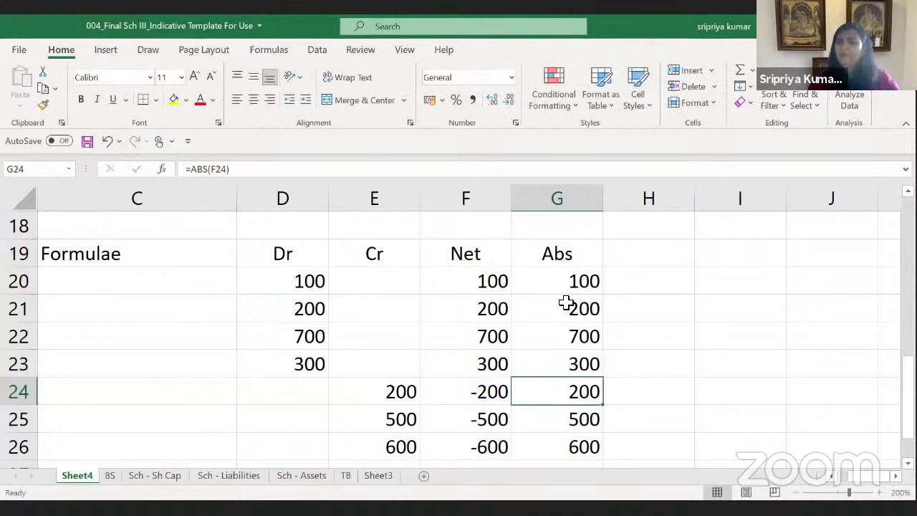
Copy the net total formula from F28 to G28 to total the Abs column
key("Down")
key("Down")
key("Down")
key("Down")
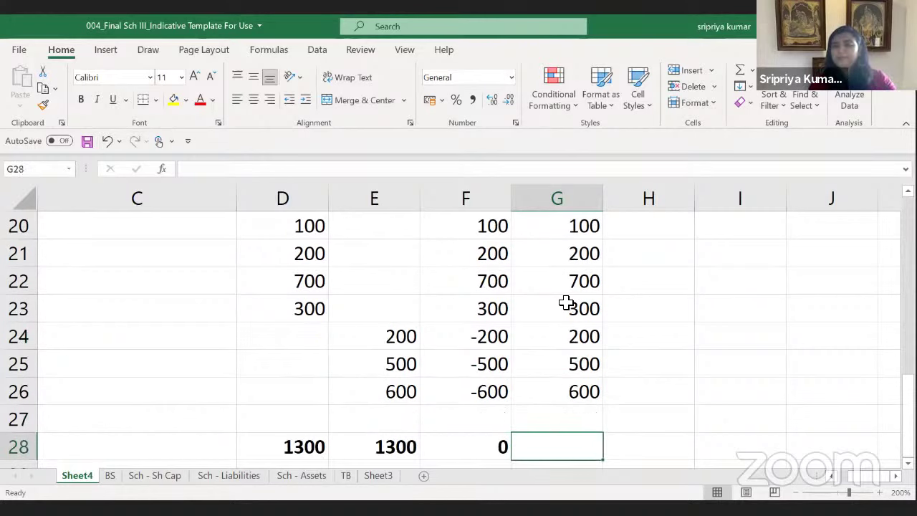
key("Left")
key("ctrl+c")
key("Right")
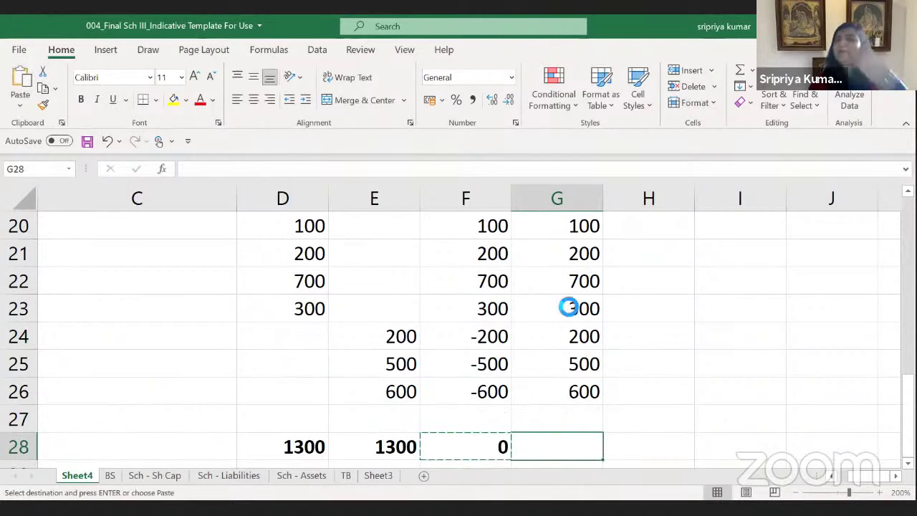
key("Return")
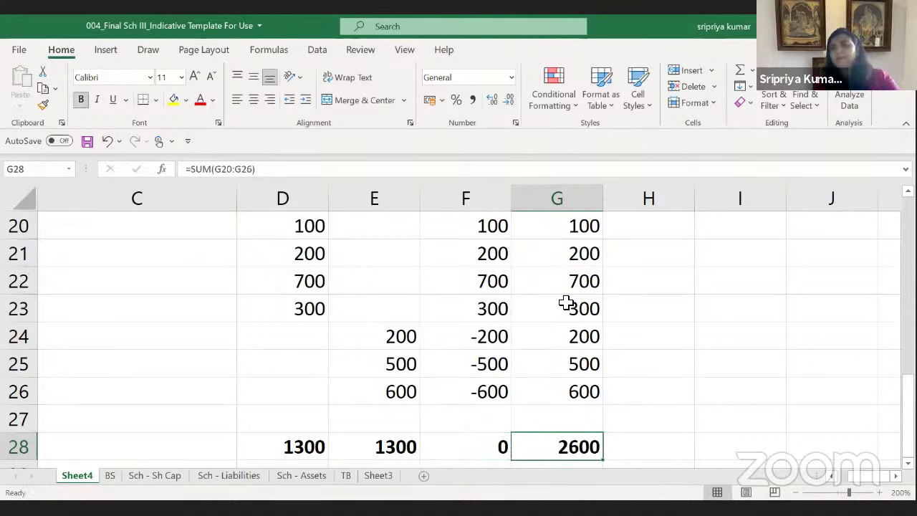
On the TB sheet, enter the net formula =D8-E8 in F8 for the Capital Account
left_click(345, 476)
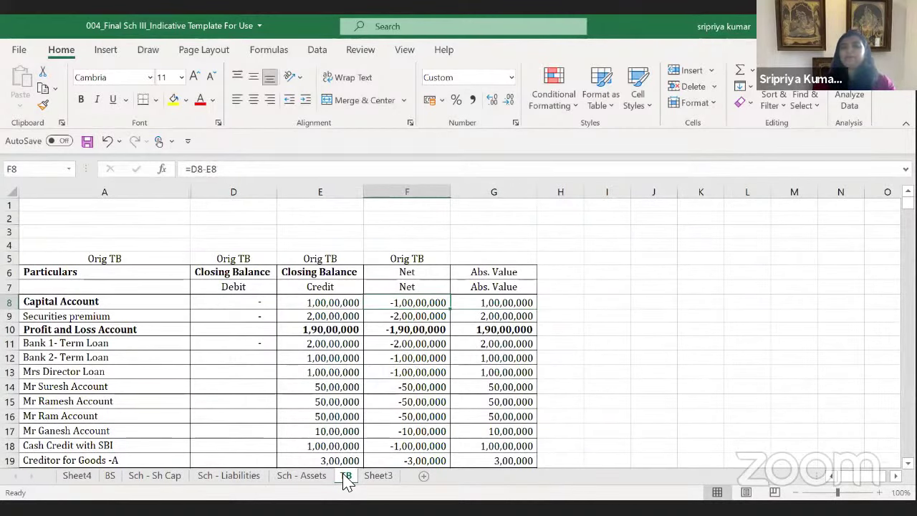
type("=")
key("Left")
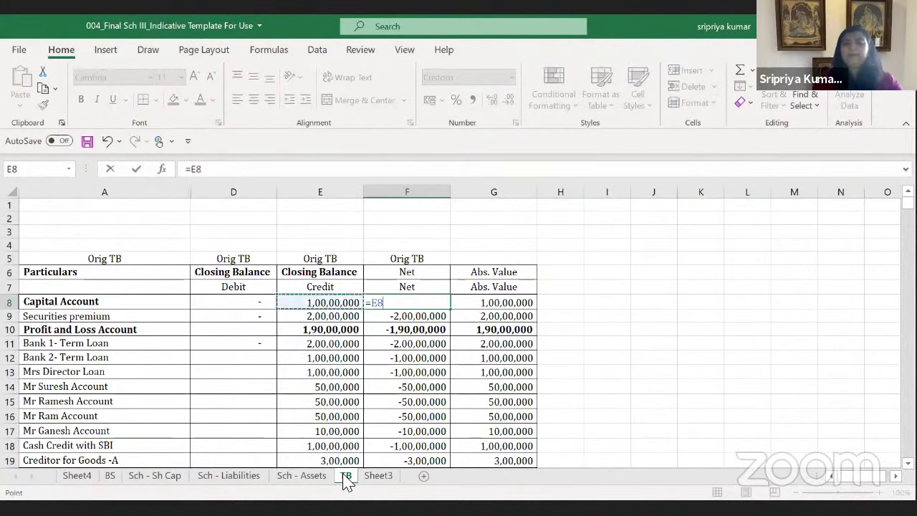
key("Left")
type("-")
key("Left")
key("Return")
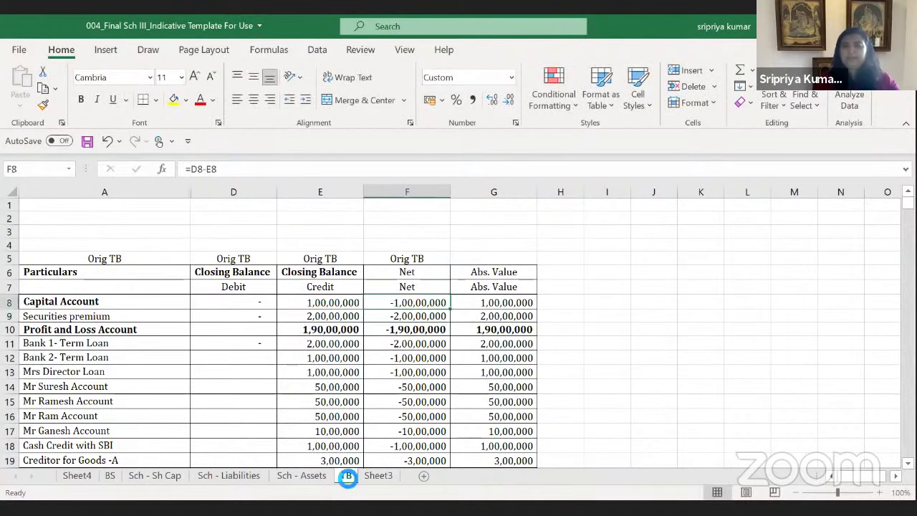
Copy the net formula from F8 down the Net column to row 67
key("shift+Up")
key("ctrl+c")
key("ctrl+shift+Down")
key("ctrl+v")
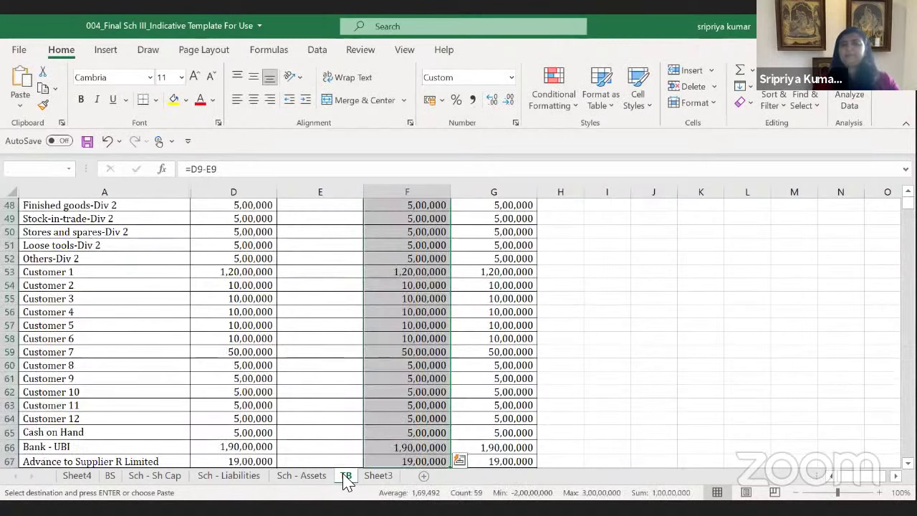
Enter the absolute value formula =ABS(F8) in G8 for the Capital Account
key("Right")
key("Up")
type("=")
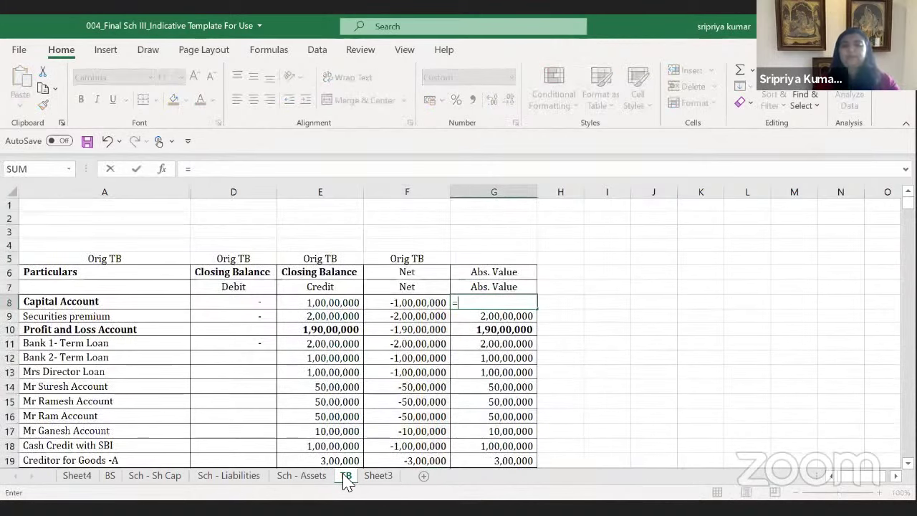
type("ABS(F8)")
key("Return")
Copy the absolute value formula from G8 down the Abs. Value column to row 67
key("ctrl+c")
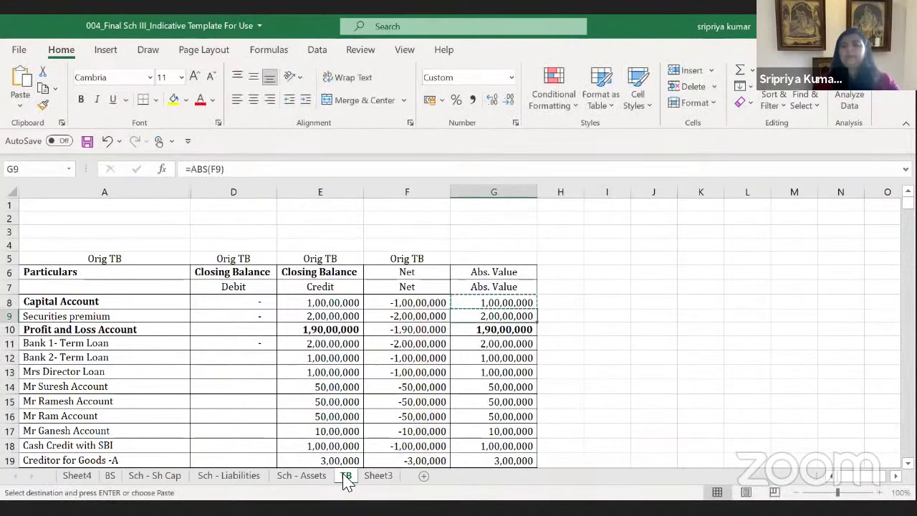
key("ctrl+shift+Down")
key("Return")
Check the debit, credit, net and absolute value totals in row 69 of the trial balance
key("ctrl+Down")
key("ctrl+Down")
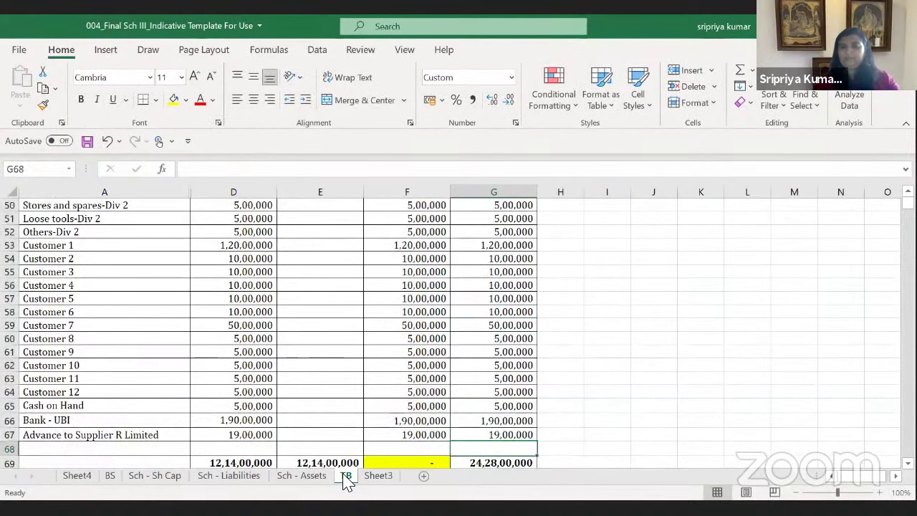
key("Left")
key("Left")
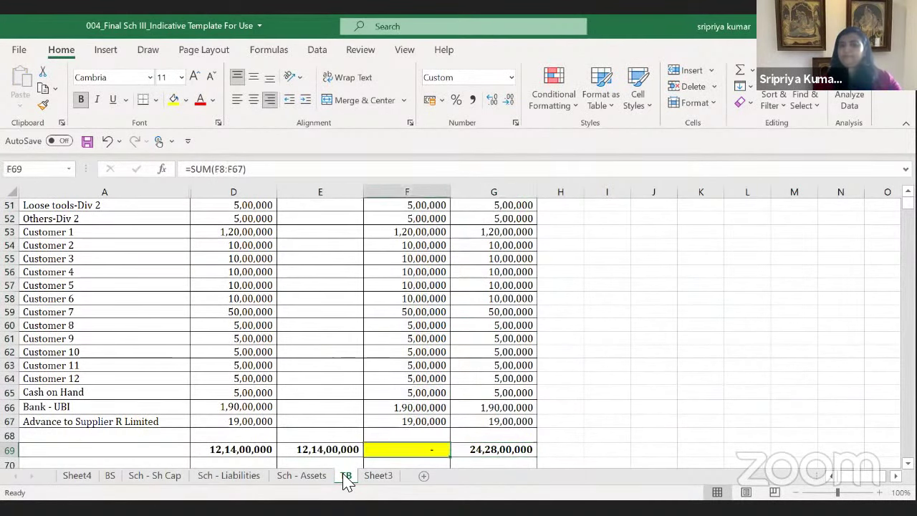
key("shift+Left")
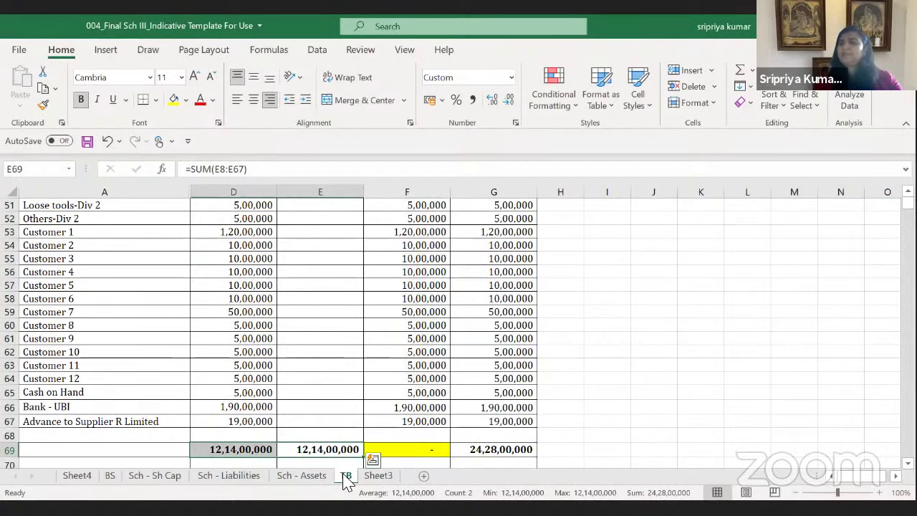
Unhide columns B and C between Particulars and the debit closing balance on the TB sheet
key("Up")
key("Up")
key("Left")
key("Left")
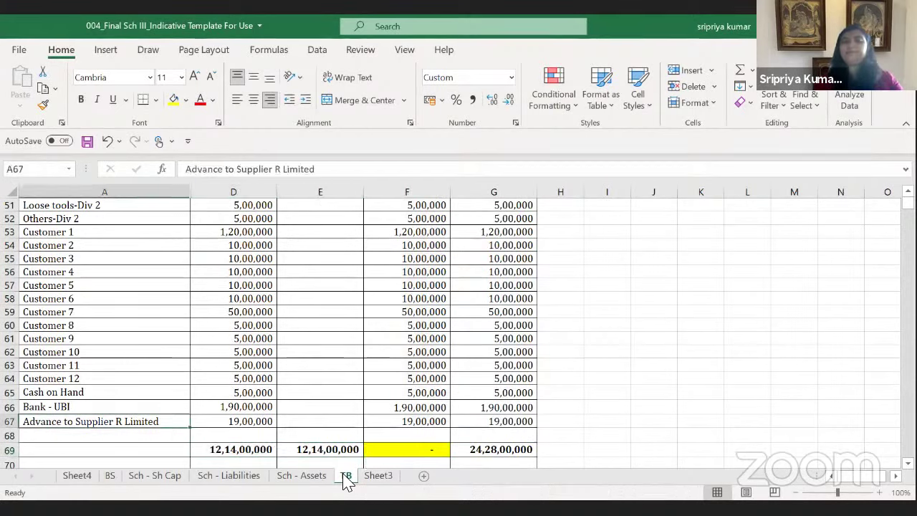
key("shift+Right")
key("shift+Right")
key("shift+Right")
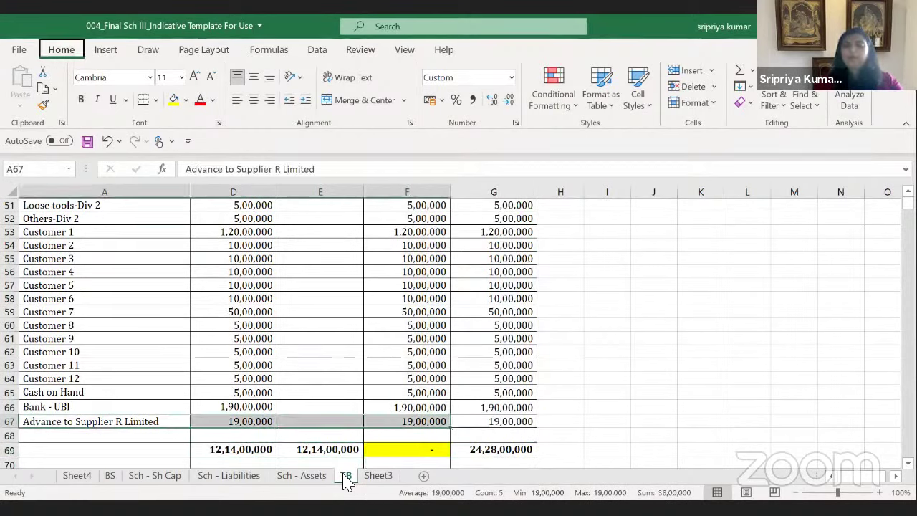
key("ctrl+shift+0")
Examine the Head and Grouping assigned to the trial balance accounts, from row 67 back up to the headings
key("Right")
key("Right")
key("Right")
key("Right")
key("Right")
key("Right")
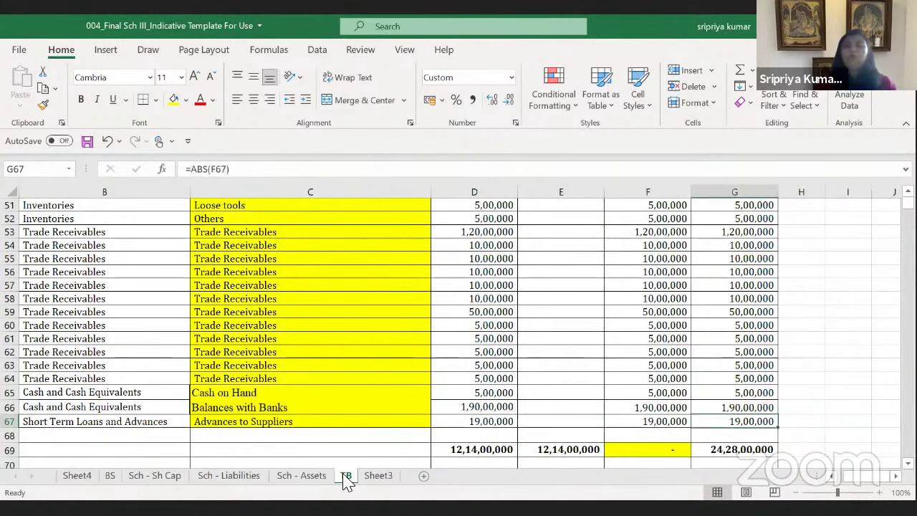
key("Left")
key("Left")
key("Left")
key("Left")
key("Left")
key("Left")
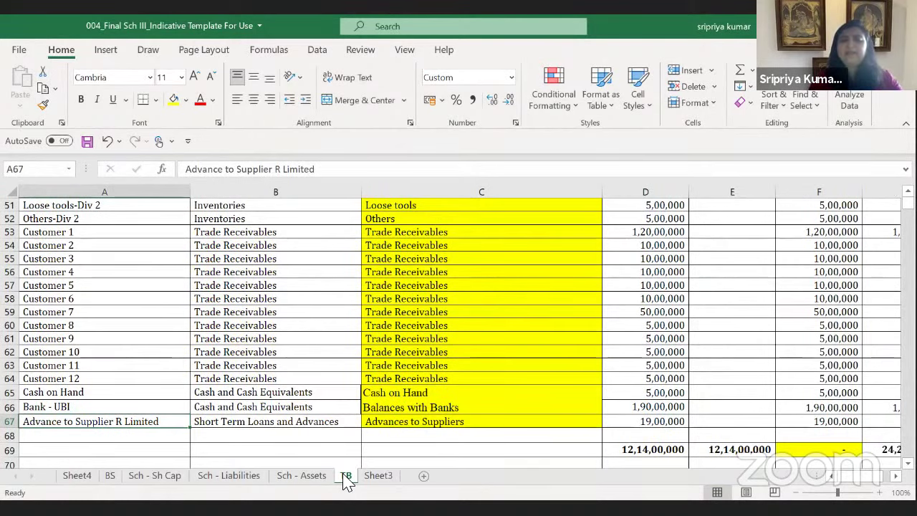
key("ctrl+Up")
key("Up")
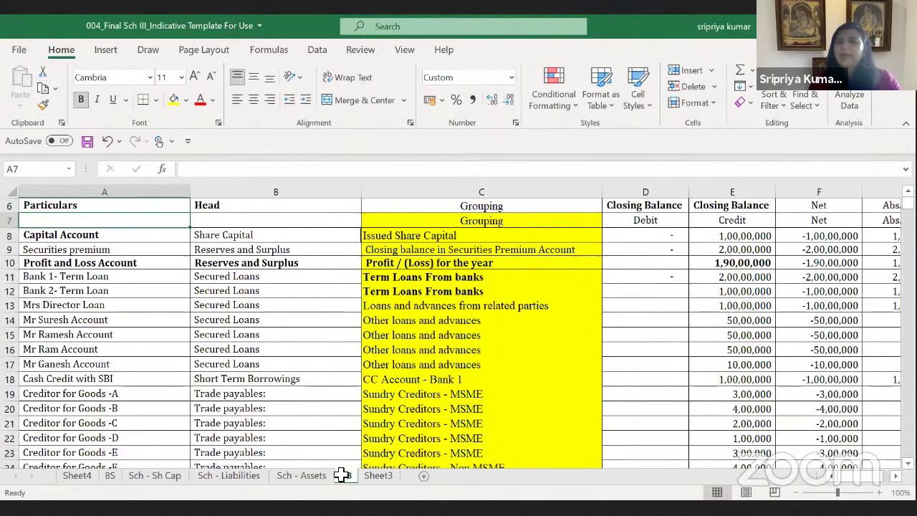
Look at the notes in Sch - Liabilities and Sch - Assets, and return to the Bank 1 term loan row in TB
left_click(243, 478)
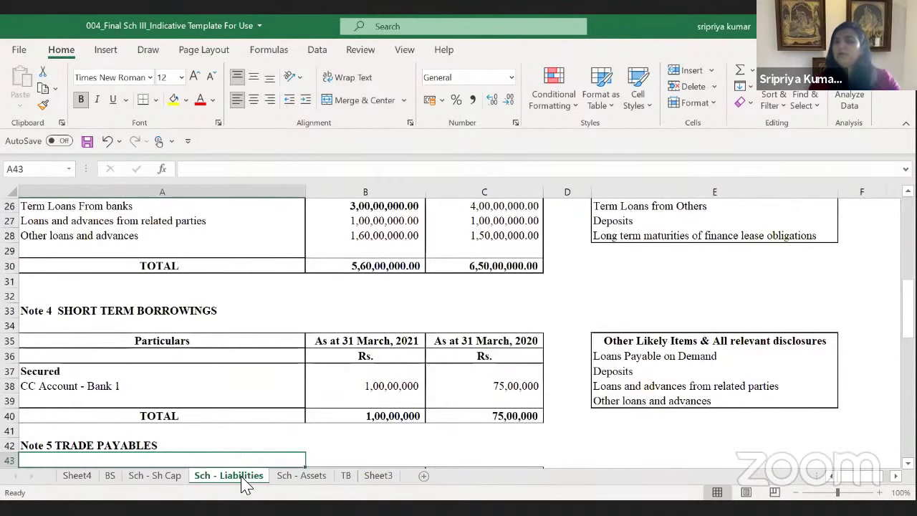
left_click(292, 481)
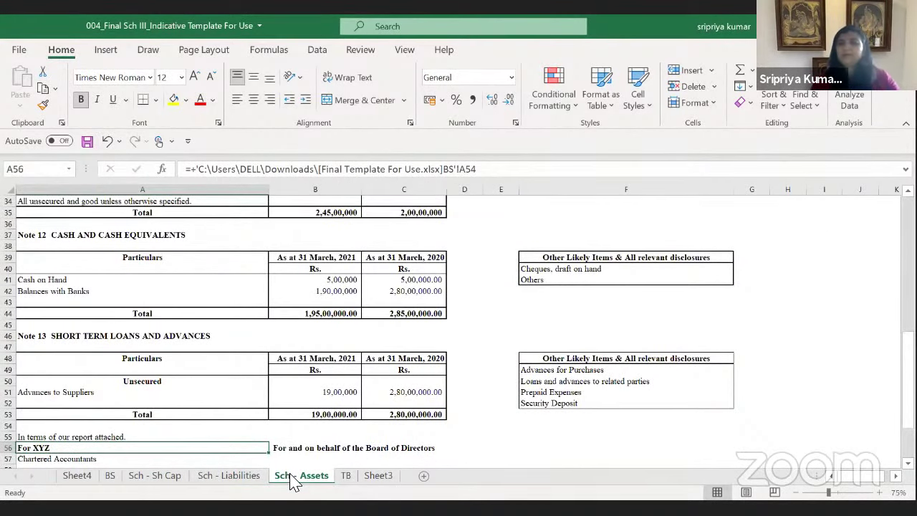
key("ctrl+Page_Down")
key("Down")
key("Down")
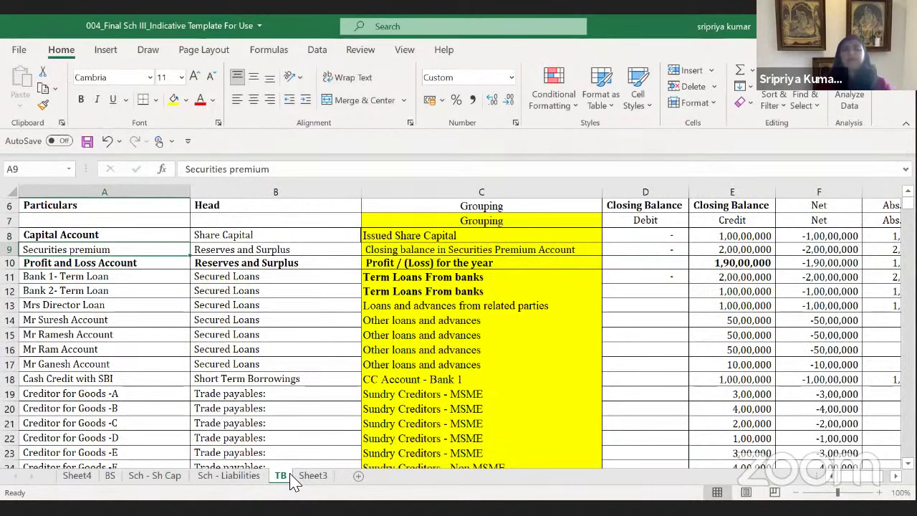
key("Down")
key("Down")
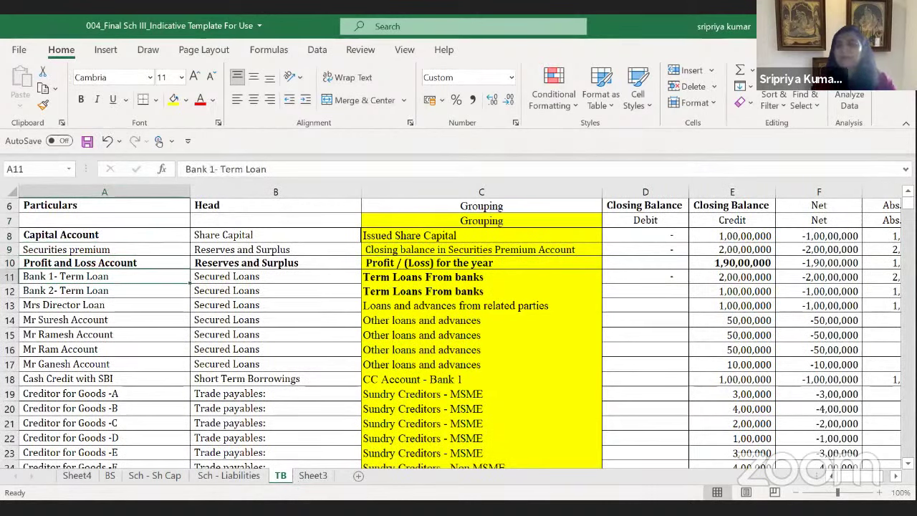
Hide the Head column, column B, on the TB sheet
key("Right")
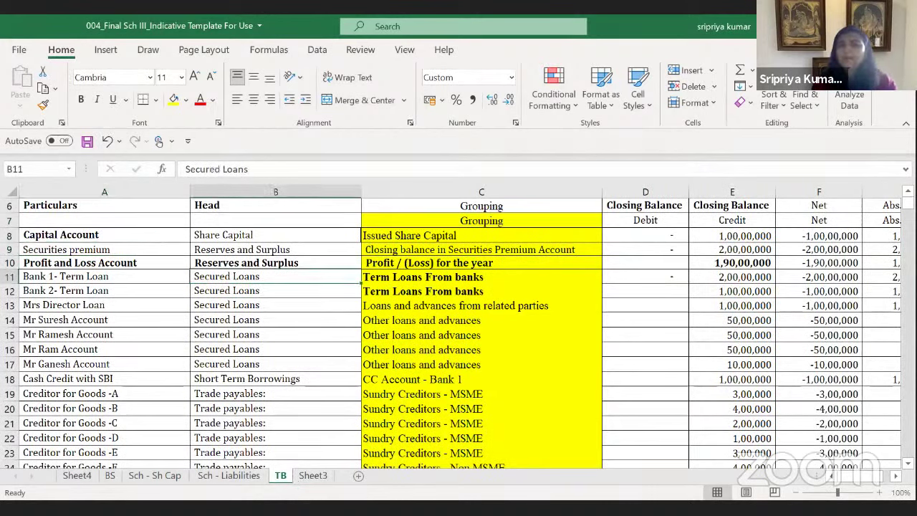
key("alt")
key("p")
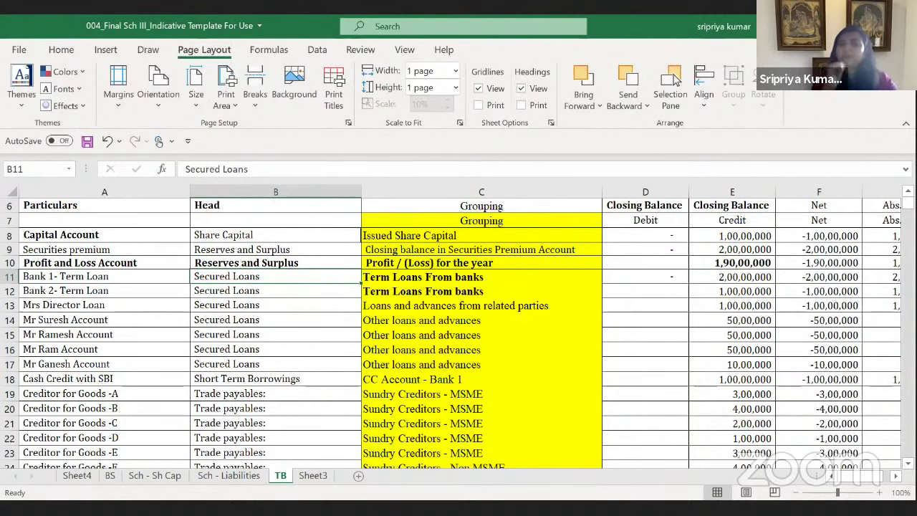
key("ctrl+0")
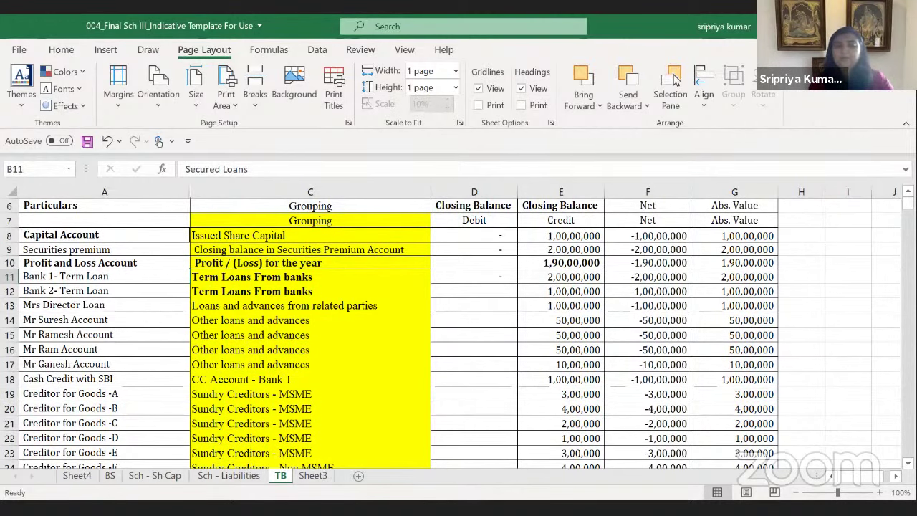
Examine Note 3 Long Term Borrowings and the neighbouring notes on the Sch - Liabilities sheet
left_click(227, 476)
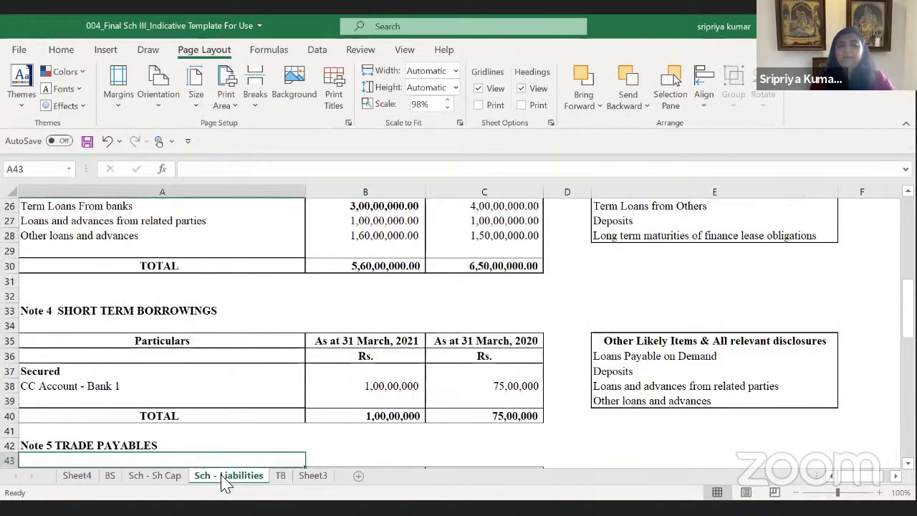
left_click(242, 324)
key("Up")
key("Up")
key("Up")
key("Up")
key("Up")
key("Up")
key("Up")
key("Up")
key("Up")
key("Up")
key("Up")
key("Up")
key("Up")
key("Up")
key("Up")
key("Up")
key("Up")
key("Up")
key("Up")
key("Up")
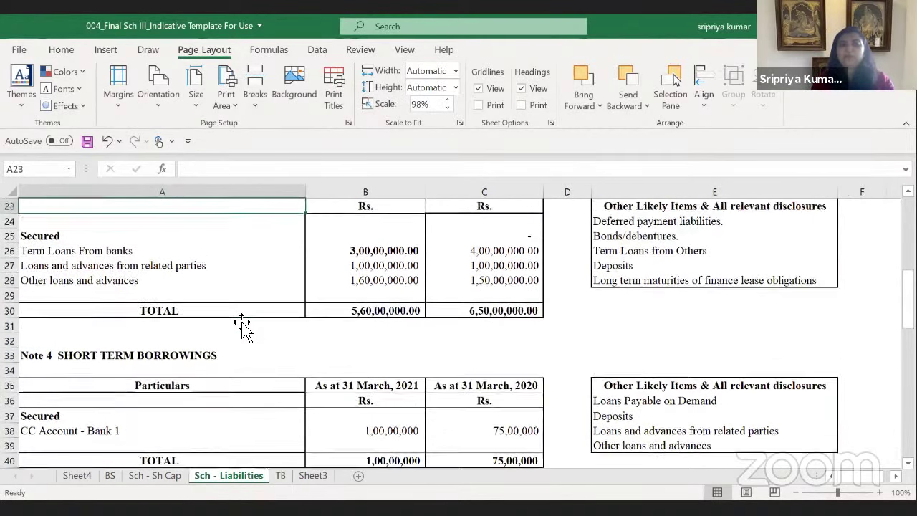
key("Down")
key("Down")
key("Down")
key("Down")
key("Down")
key("Down")
key("Down")
key("Down")
key("Down")
key("Down")
key("Down")
key("Down")
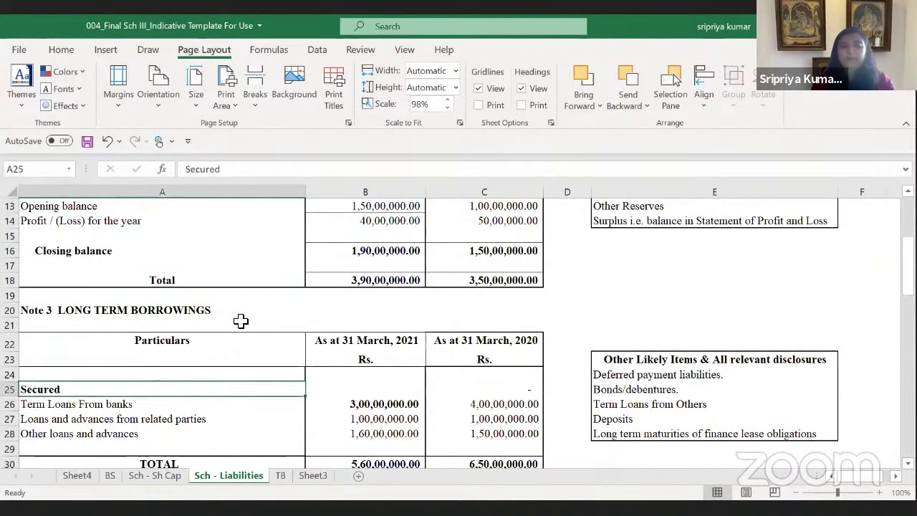
Clear the March 2021 amounts of the three long-term borrowing items in B26:B28, and undo the clearing
key("Right")
key("shift+Right")
key("shift+Left")
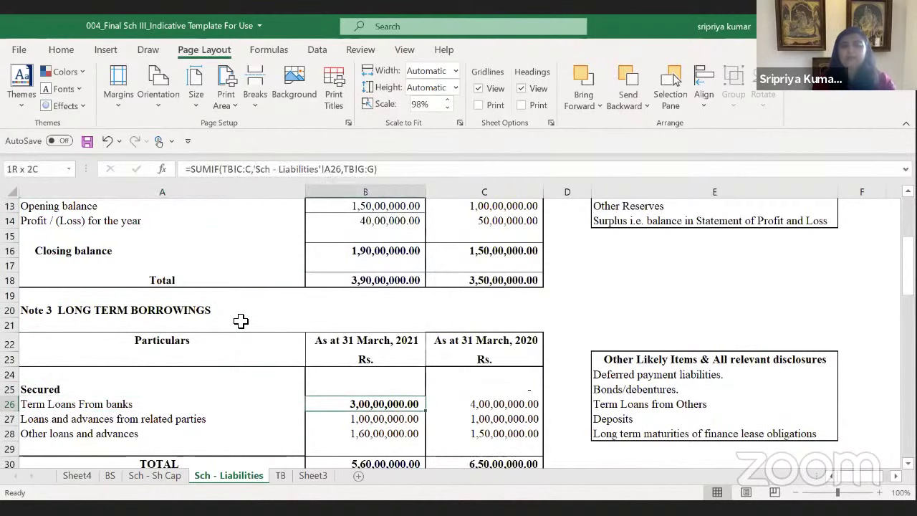
key("shift+Down")
key("shift+Down")
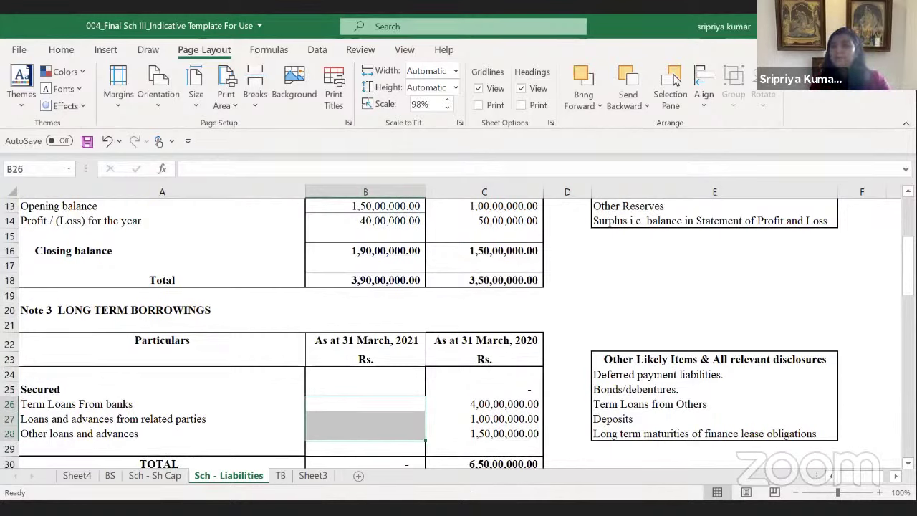
key("ctrl+v")
left_click(365, 389)
left_click(365, 404)
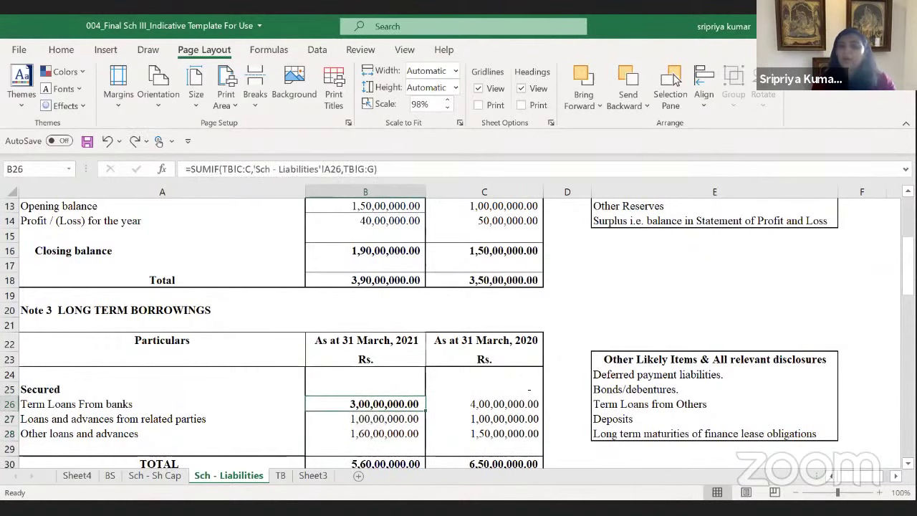
Review the Note 3 borrowing items against the list of other likely items and relevant disclosures beside the note
left_click(162, 404)
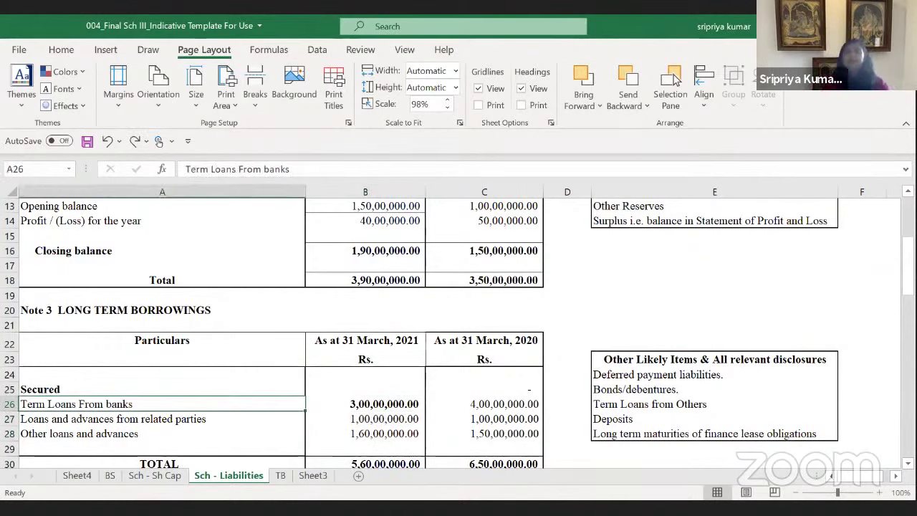
left_click(365, 404)
left_click(162, 404)
left_click(484, 404)
left_click(714, 404)
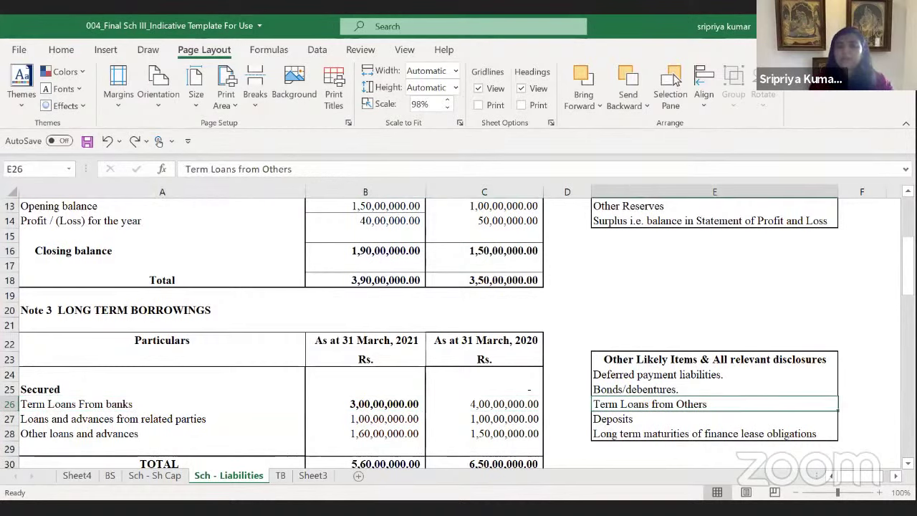
left_click(162, 404)
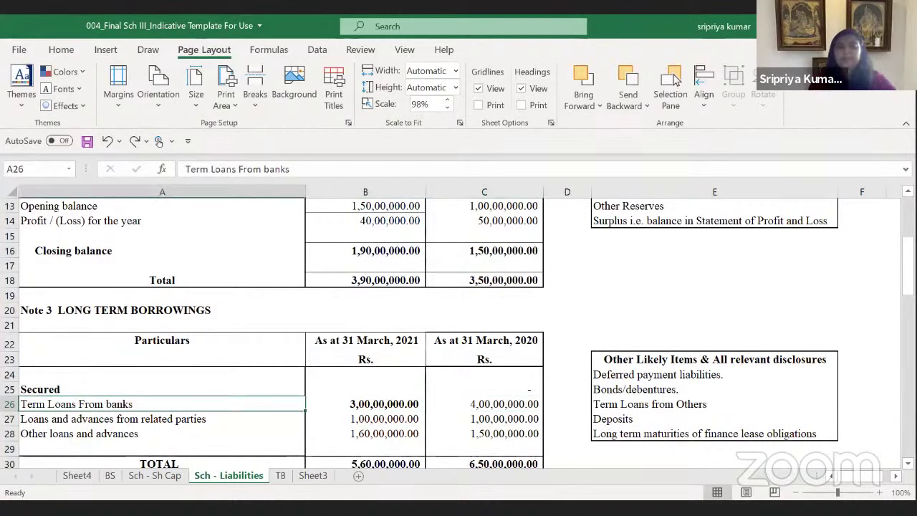
left_click(162, 419)
left_click(365, 434)
left_click(566, 433)
left_click(862, 433)
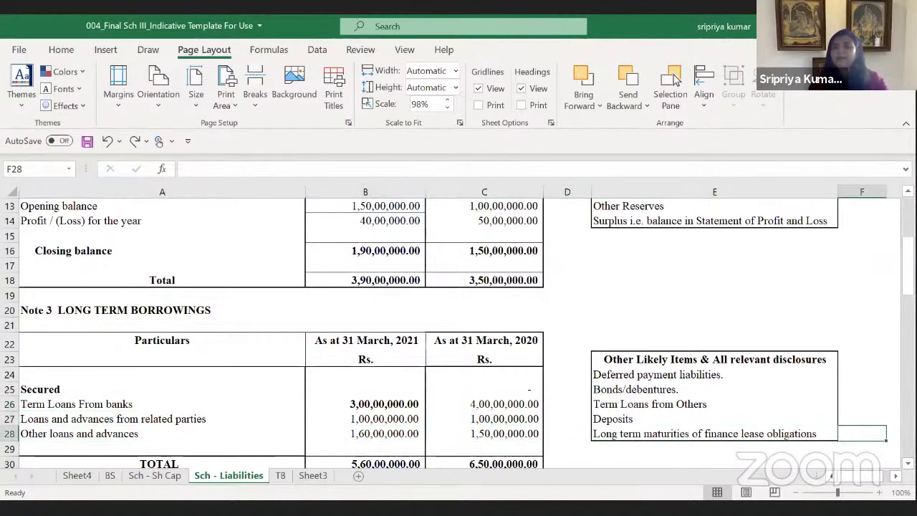
key("Right")
key("Left")
key("Left")
key("shift+Up")
key("shift+Up")
key("shift+Up")
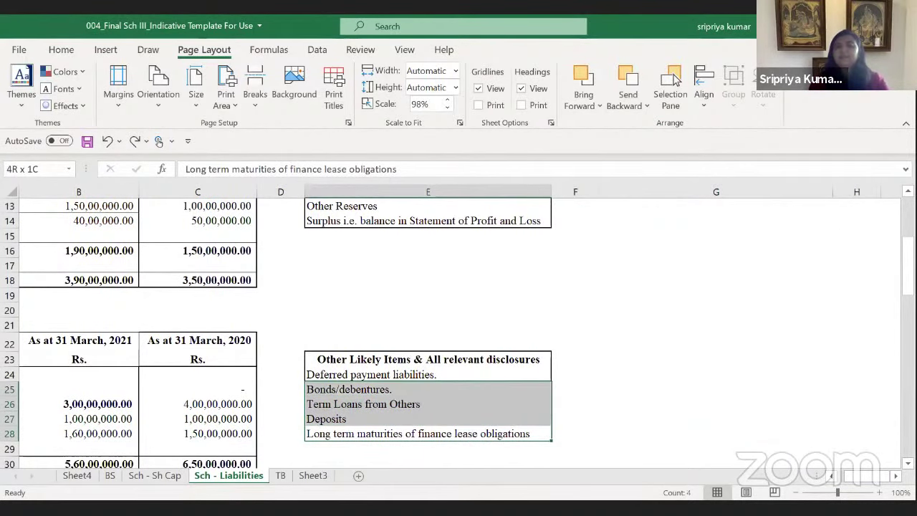
key("shift+Up")
key("Left")
key("Left")
key("Left")
key("Left")
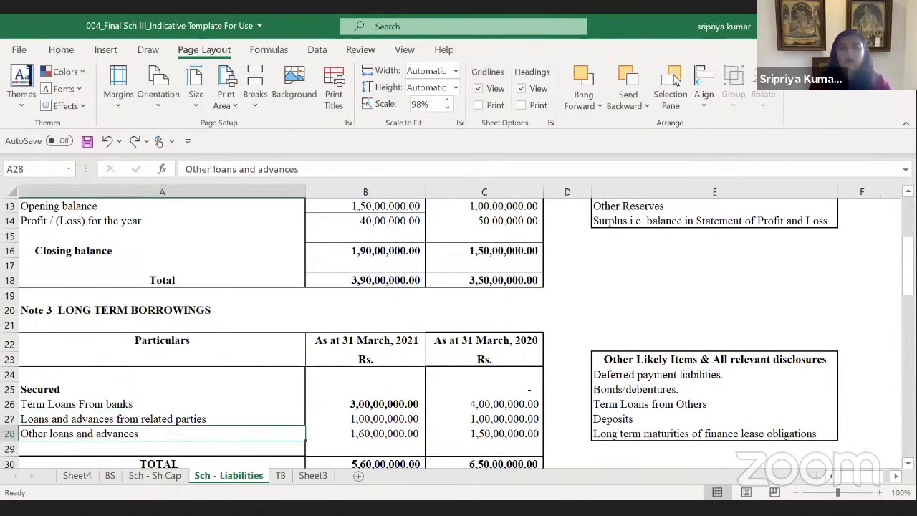
Copy the Term Loans From banks label from Note 3 into the TB Grouping cells of Bank 1 and Bank 2 term loans
key("Up")
key("Up")
key("ctrl+c")
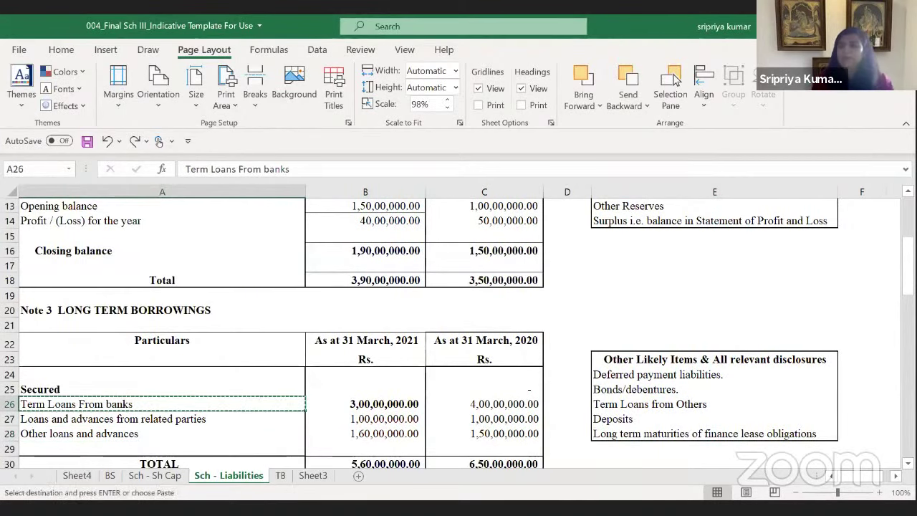
left_click(280, 475)
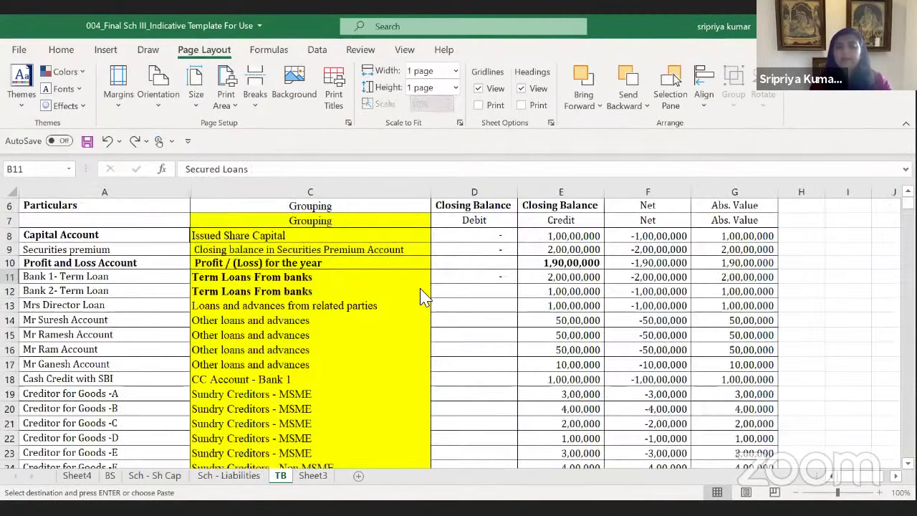
left_click(356, 279)
key("ctrl+v")
left_click(356, 286)
key("ctrl+v")
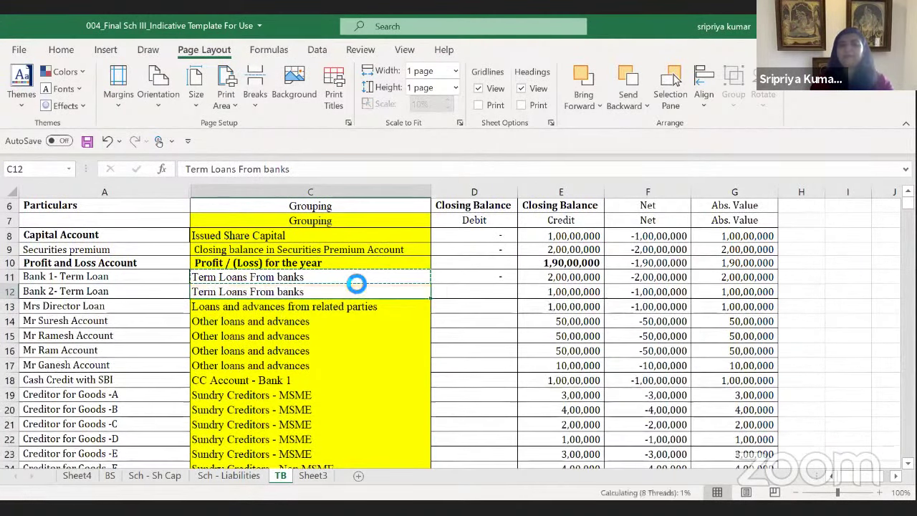
key("Escape")
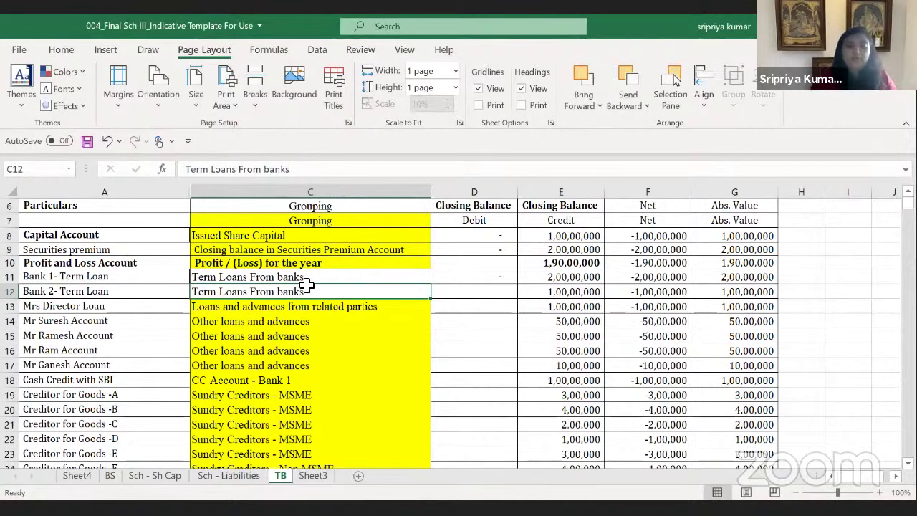
Review the numbered list of Schedule III preparation steps on Sheet4, down to linking the TB with the SUMIF formula
left_click(228, 475)
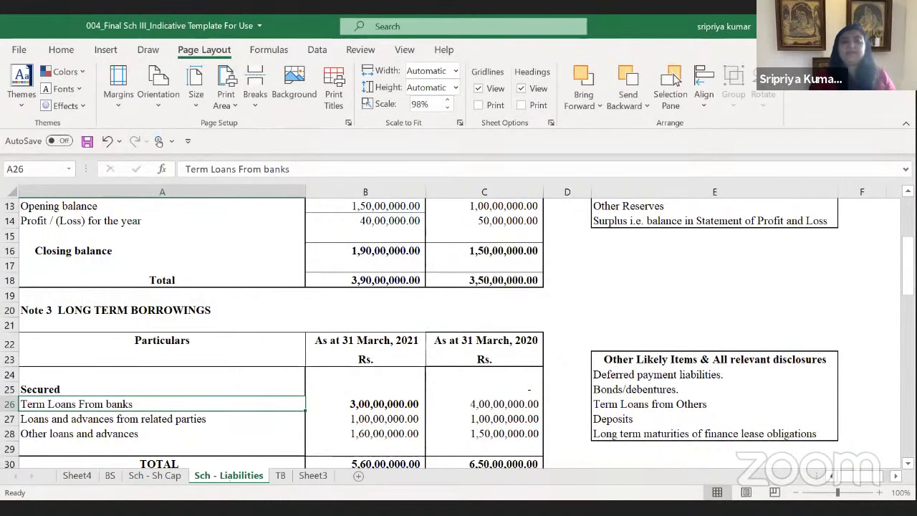
left_click(74, 477)
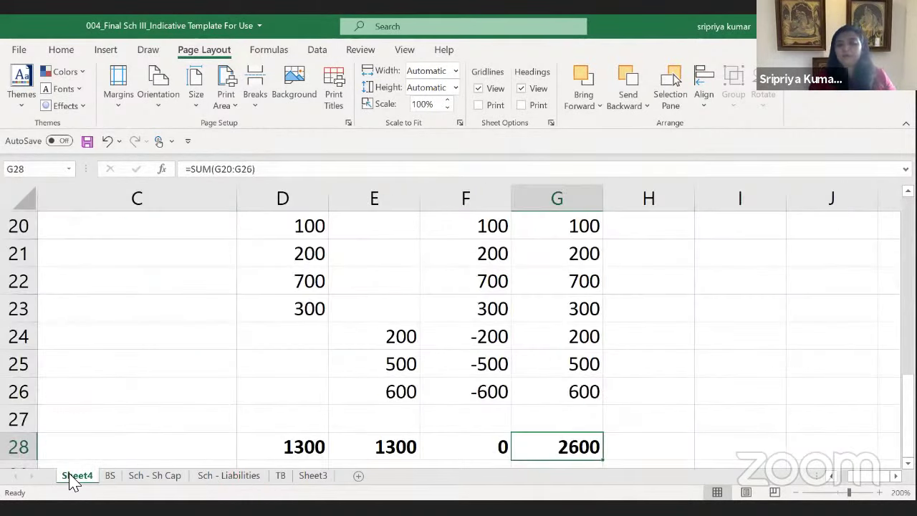
key("Down")
key("Down")
key("Left")
key("Home")
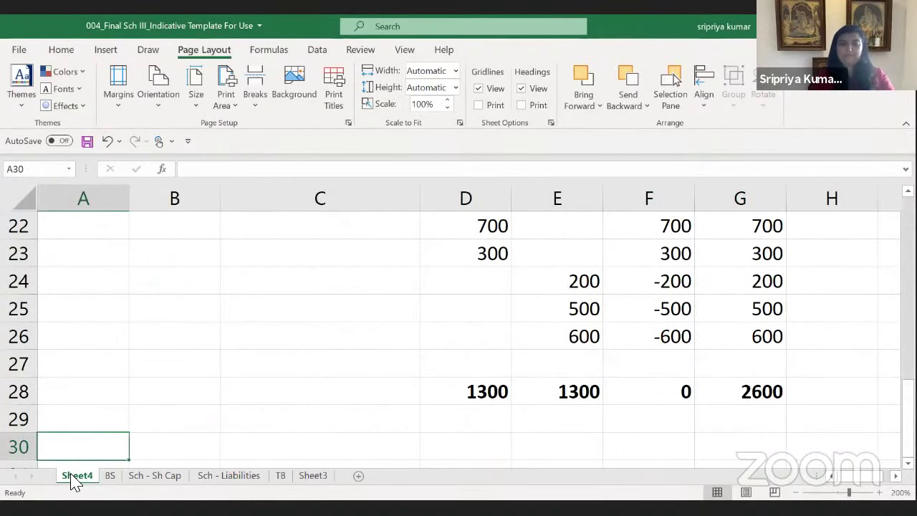
key("ctrl+Home")
key("Right")
key("Down")
key("Down")
key("Left")
key("Right")
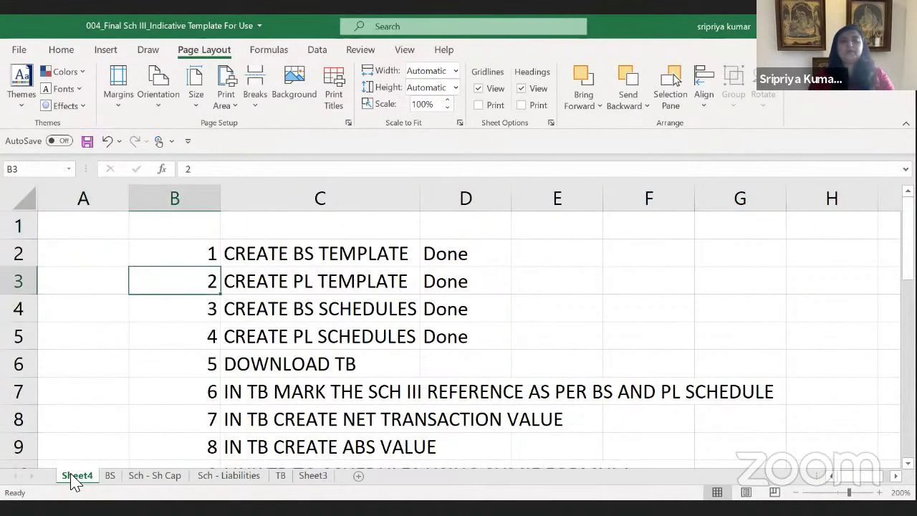
key("Down")
key("Down")
key("Down")
key("Down")
key("Down")
key("Down")
key("Down")
key("Down")
key("Down")
key("Down")
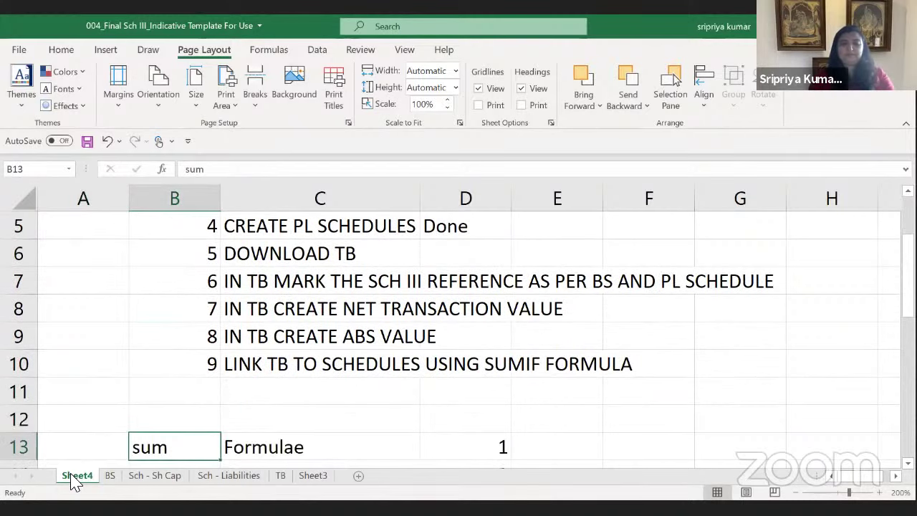
Copy the sum Formulae heading on Sheet4 to B30:C30 and rename cell B30 as Sum if
key("shift+Right")
key("ctrl+c")
key("Down")
key("Down")
key("Down")
key("Down")
key("Down")
key("Down")
key("Down")
key("Down")
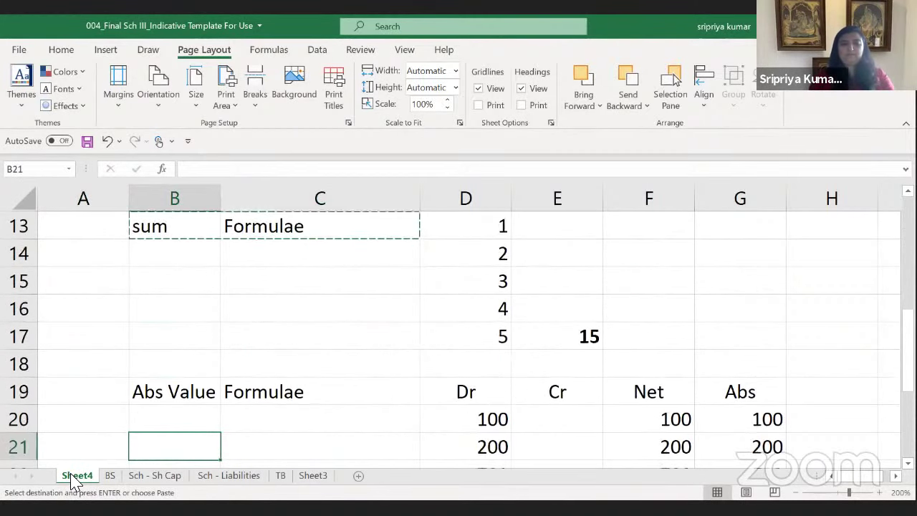
key("Down")
key("Down")
key("Down")
key("Down")
key("Down")
key("Down")
key("Down")
key("Down")
key("Down")
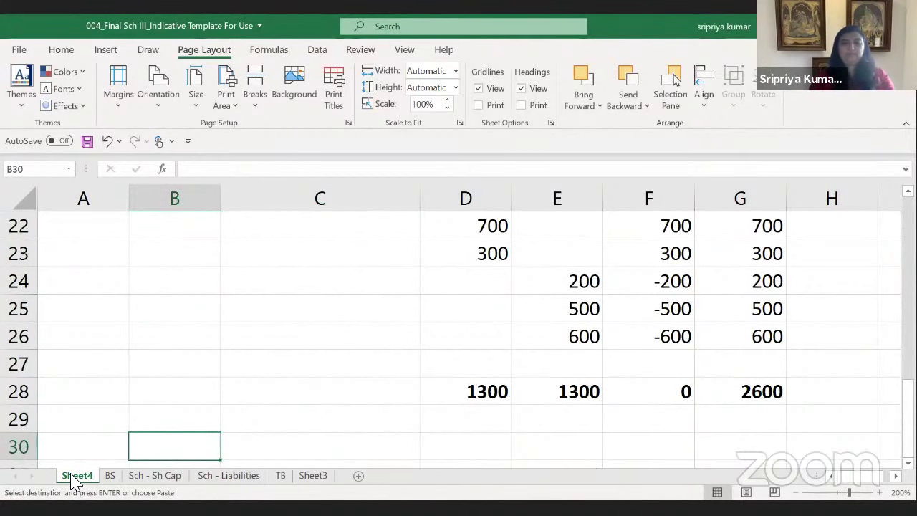
key("ctrl+v")
type("Sum")
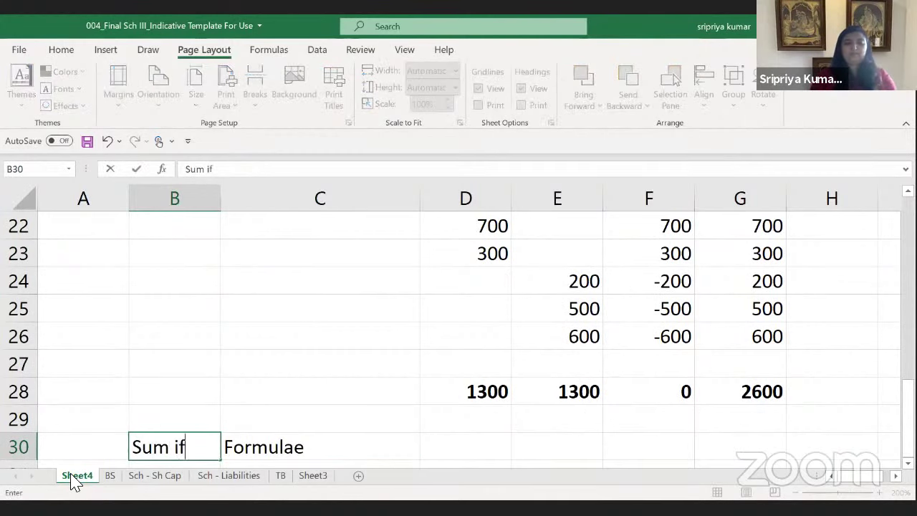
key("Return")
Enter the class labels X, XI and XII in cells D31 to D33 below the Sum if heading
key("Down")
key("Right")
key("Down")
key("Down")
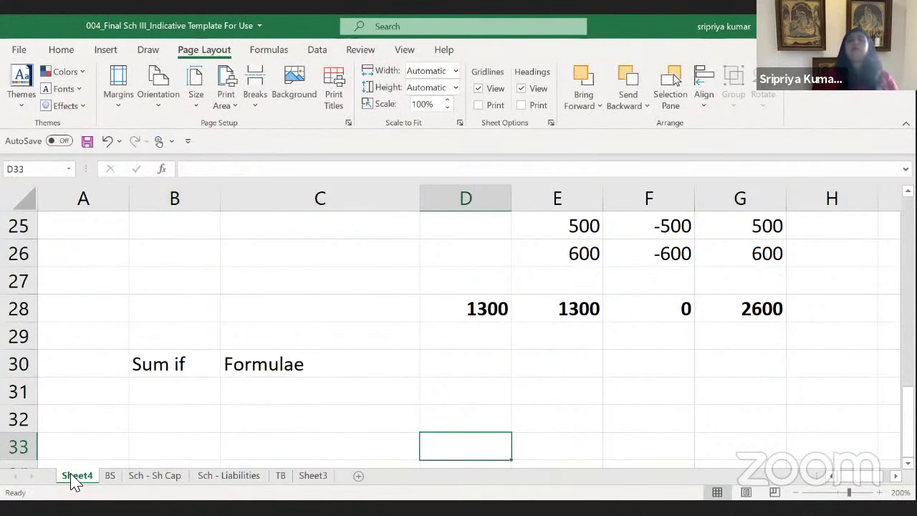
key("Up")
key("Up")
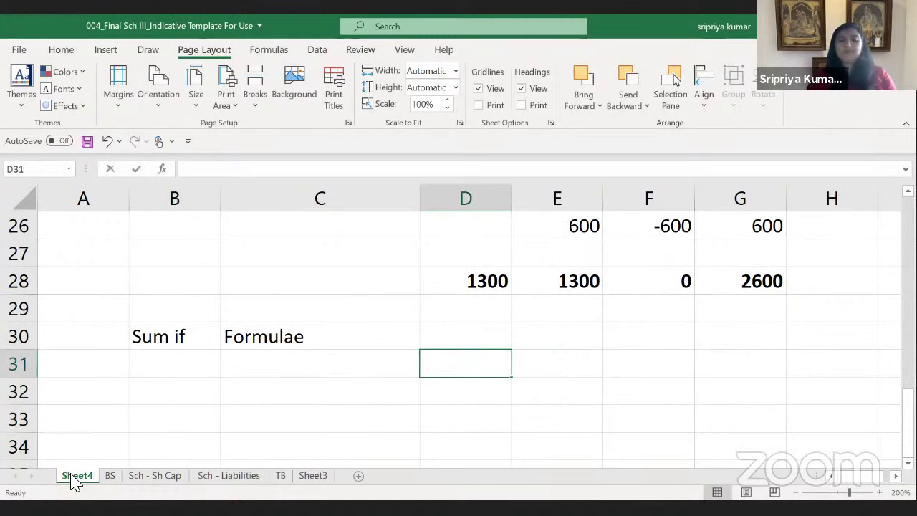
type("X")
key("Return")
key("Up")
key("ctrl+c")
key("Down")
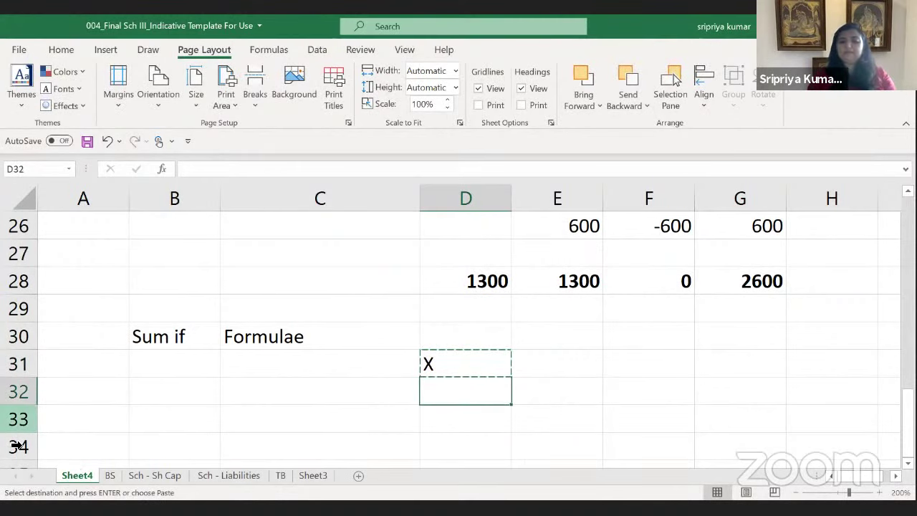
type("XI")
key("Return")
type("XI")
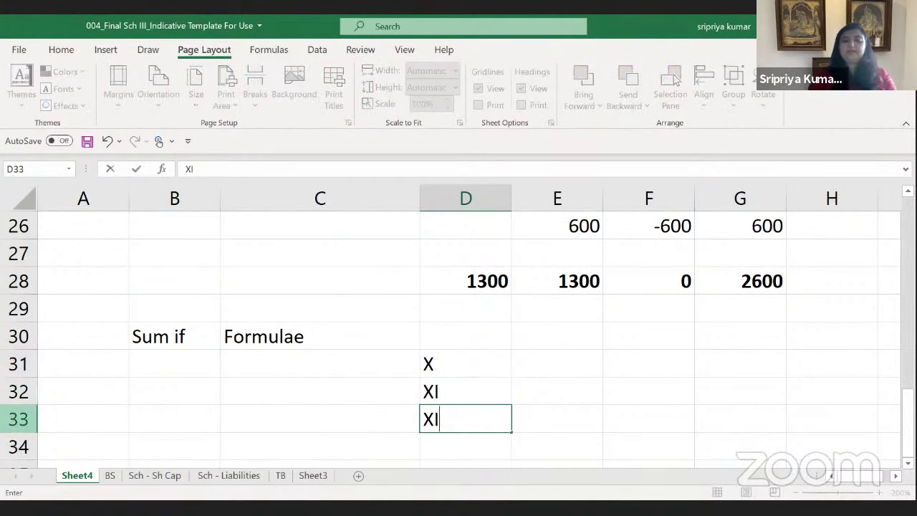
type("I")
key("Return")
Copy the X, XI, XII labels and repeat the block twice directly below, starting at D34
key("Up")
key("Up")
key("Up")
key("shift+Down")
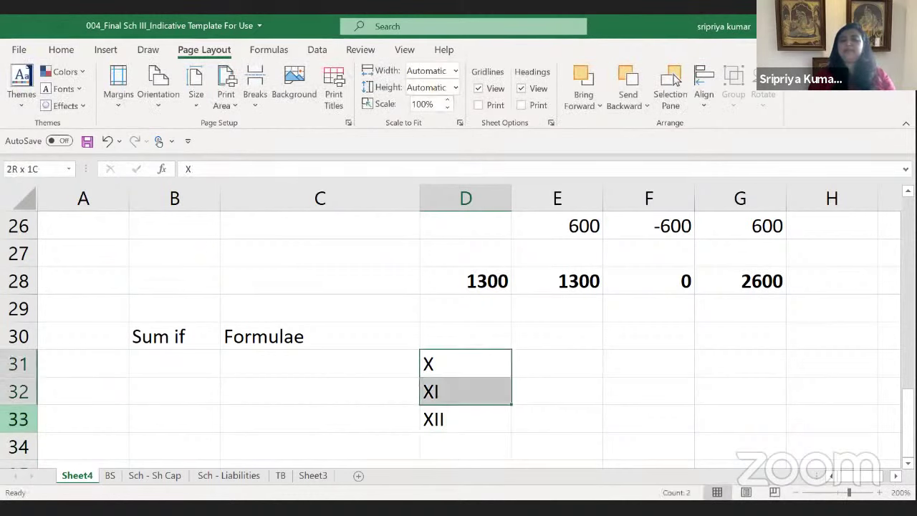
key("shift+Down")
key("ctrl+c")
key("Down")
key("Down")
key("Down")
key("shift+Down")
key("ctrl+v")
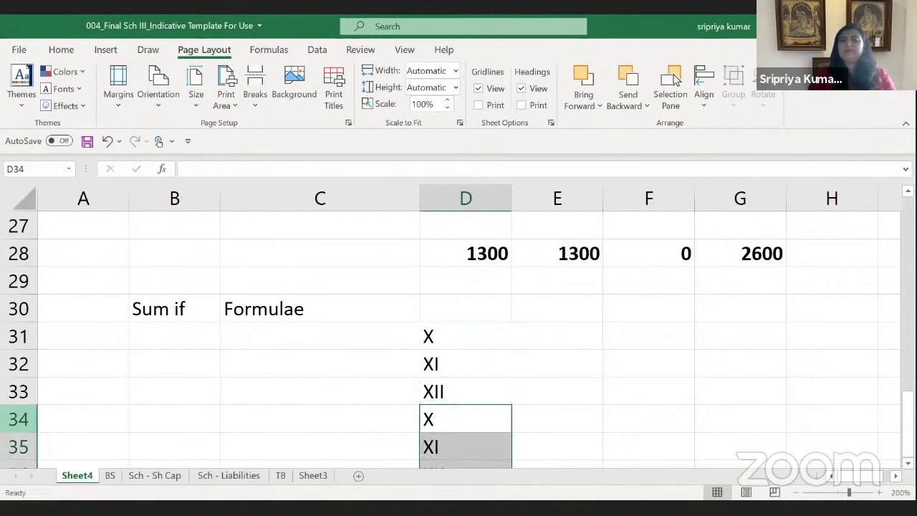
key("Down")
key("Return")
Enter 1000 in E31 as the amount for the first X label
key("Up")
key("Up")
key("Up")
key("Up")
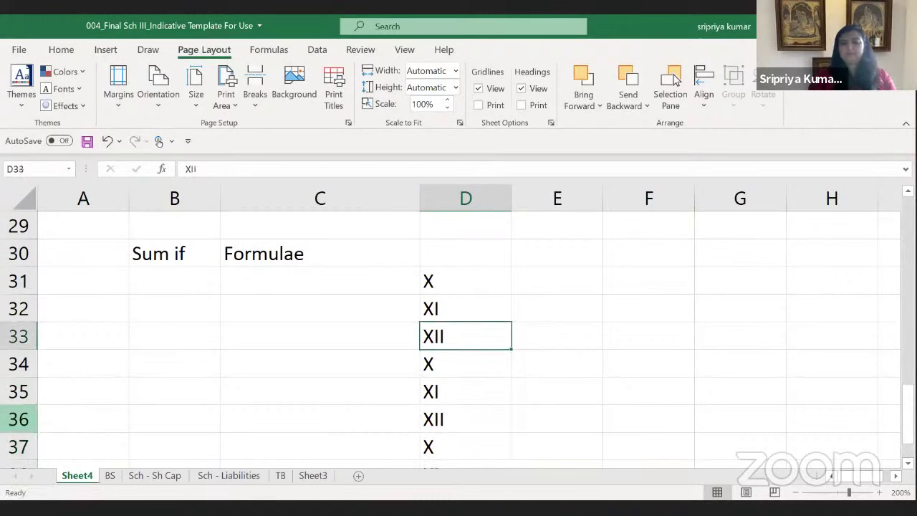
key("Up")
key("Up")
key("Right")
type("1000")
key("Return")
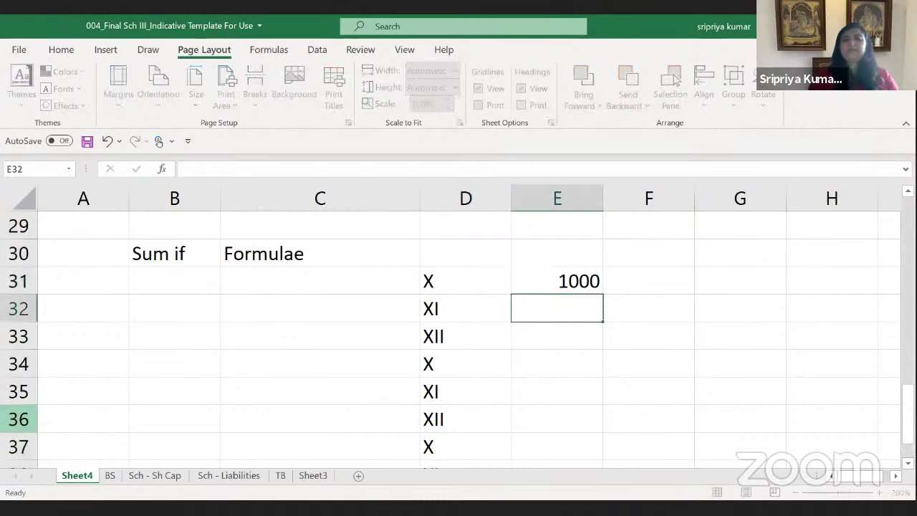
Copy the 1000 amount into E32:E33 for the XI and XII labels
key("Up")
key("ctrl+c")
key("Down")
key("shift+Down")
key("Return")
key("Down")
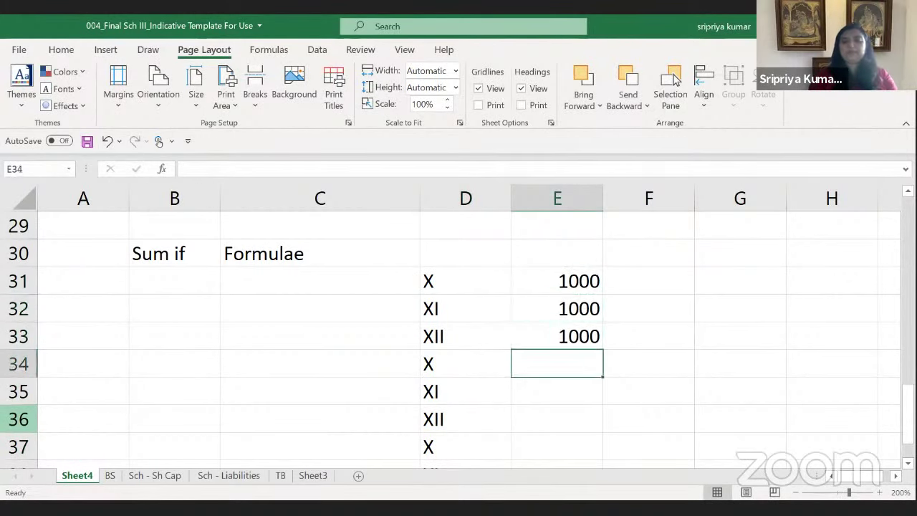
Enter 2000 in E34 for the second X label and copy it into E35:E36 for XI and XII
type("2000")
key("Return")
key("Up")
key("ctrl+c")
key("Down")
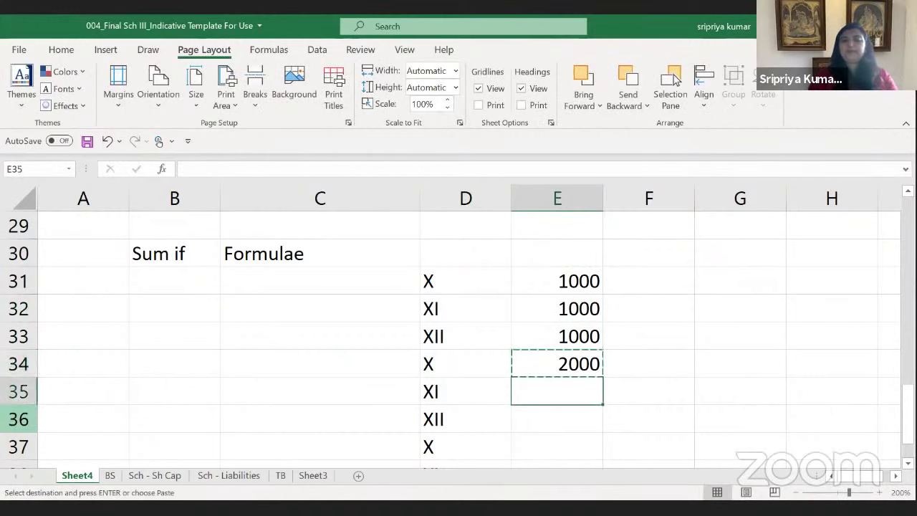
key("shift+Down")
key("Return")
Enter 3000 in E37 for the third X label and copy it into E38:E39 for XI and XII
key("Down")
key("Down")
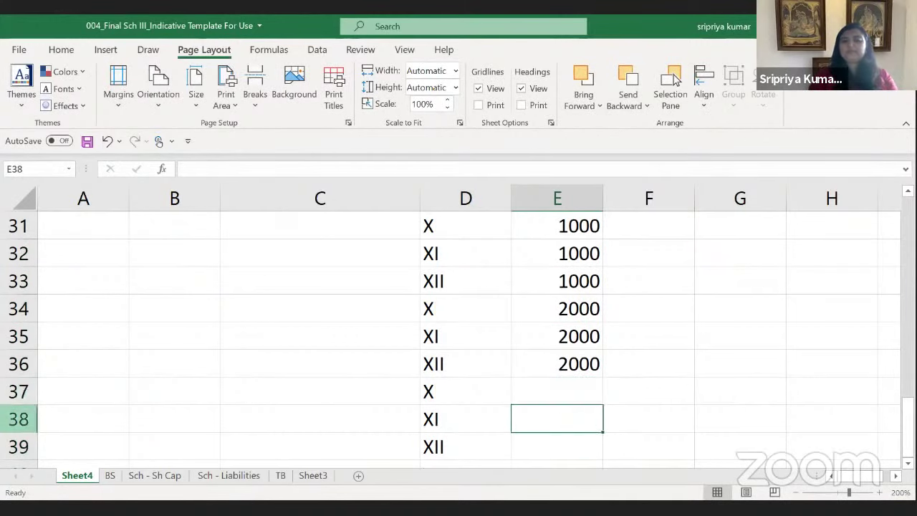
key("Up")
type("3000")
key("Return")
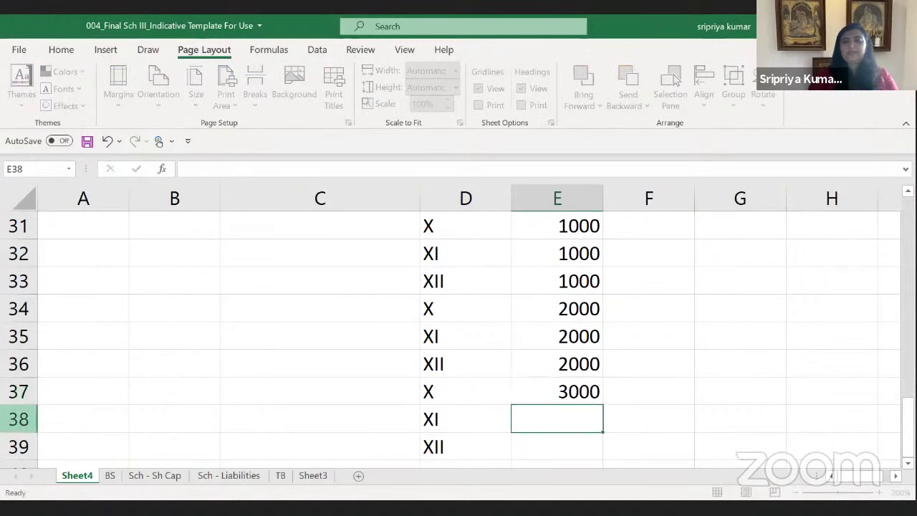
key("Up")
key("ctrl+c")
key("Down")
key("shift+Down")
key("Return")
key("Up")
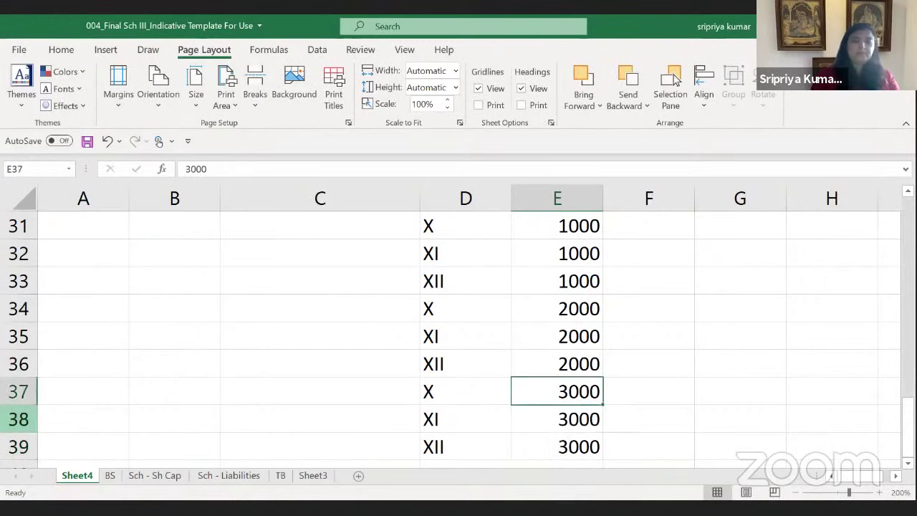
Number the table rows from 1 to 9 in F31:F39 beside the amounts
key("ctrl+Up")
key("Right")
type("1")
key("Return")
type("2")
key("Return")
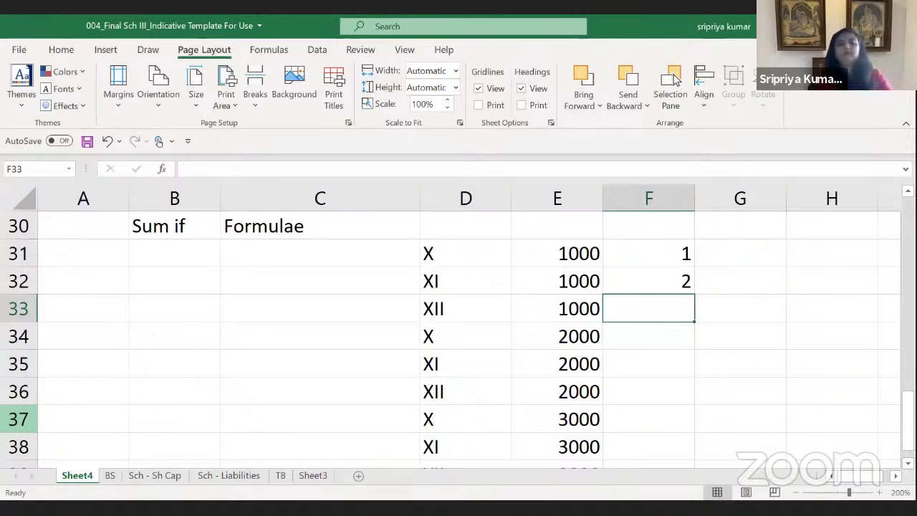
type("3")
key("Return")
type("4")
key("Return")
type("5")
key("Return")
type("6")
key("Return")
type("78")
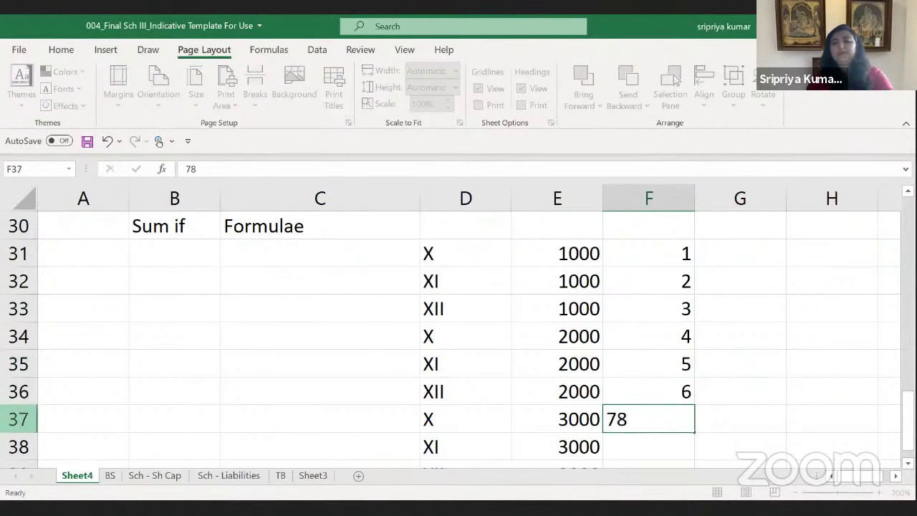
key("ctrl+Return")
type("7")
key("Return")
type("8")
key("Return")
key("Return")
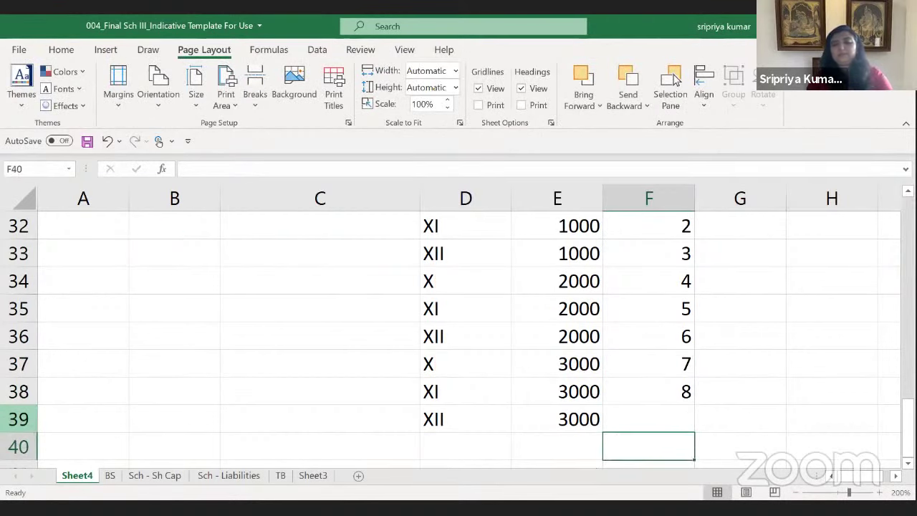
key("Up")
type("9")
key("Up")
key("Up")
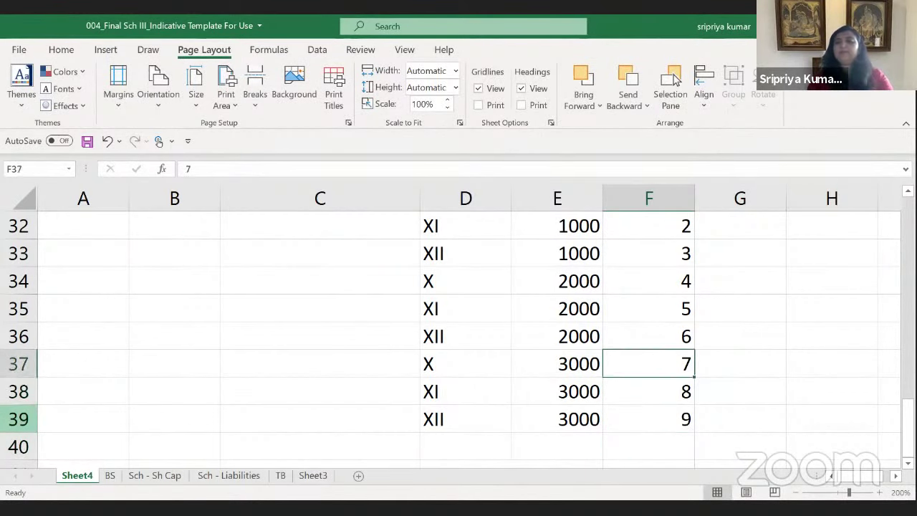
Narrow columns D and E, which hold the class labels and amounts
key("Up")
key("Up")
key("Up")
key("Up")
key("Up")
key("Up")
key("Up")
key("Down")
key("Left")
key("Left")
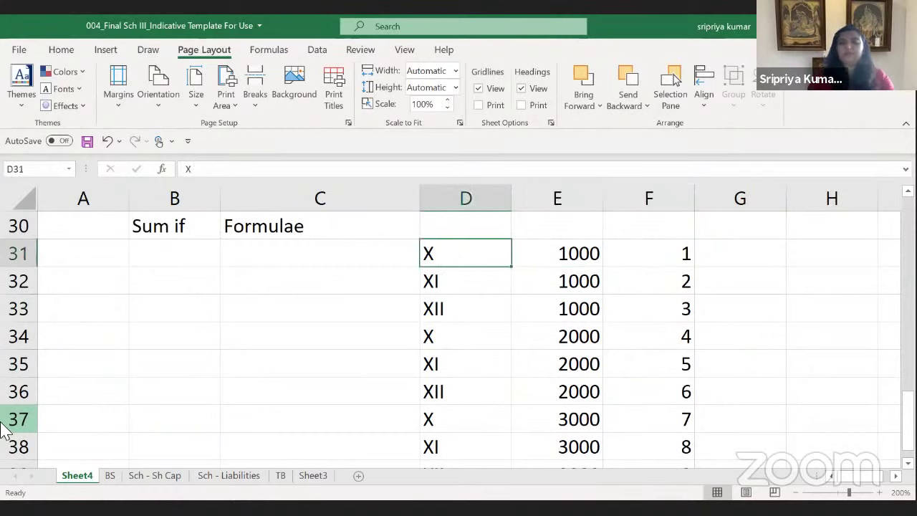
key("F6")
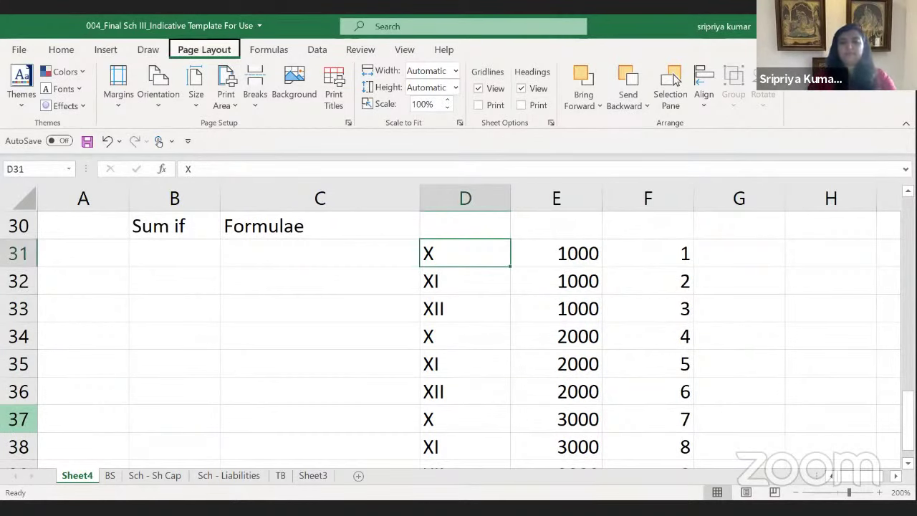
key("Right")
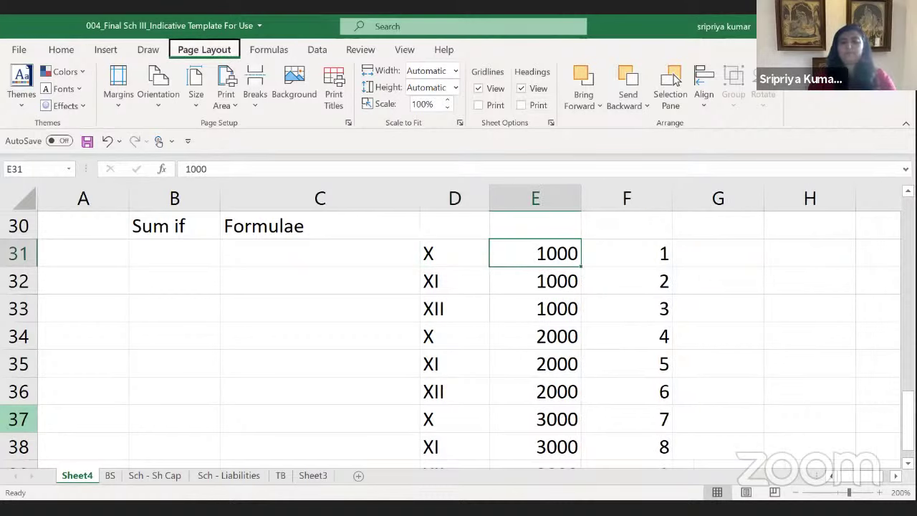
key("Right")
Look over the class labels, amounts and row numbers in D31:F39
key("ctrl+Down")
key("Up")
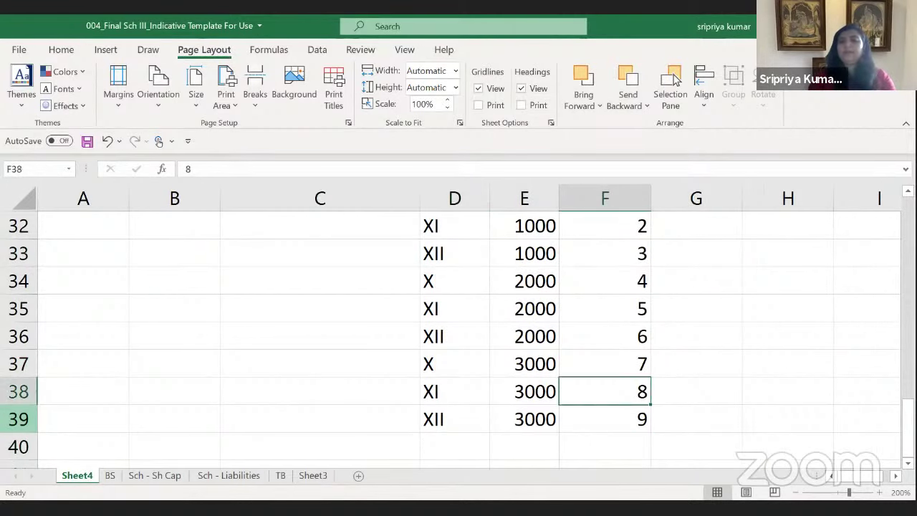
key("Left")
key("Left")
key("ctrl+Up")
key("Up")
key("Down")
key("Down")
key("Down")
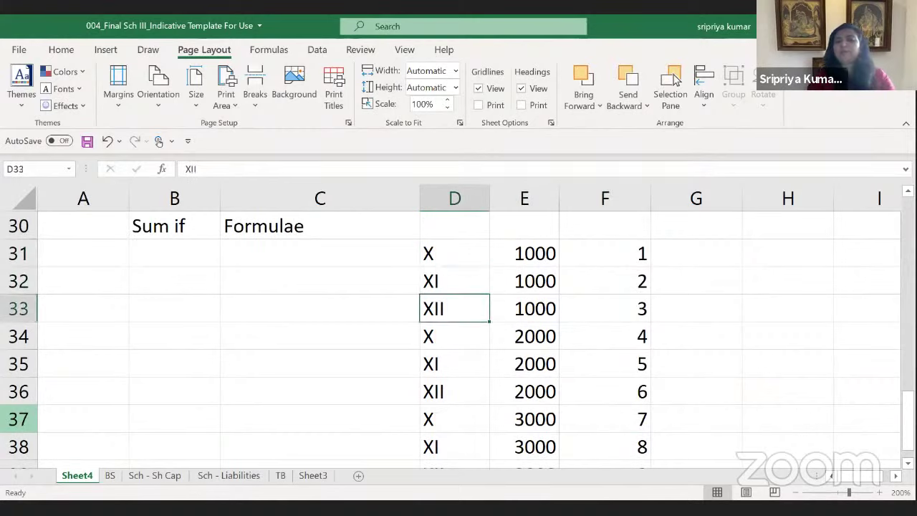
key("Up")
key("Up")
key("Right")
key("Right")
key("Right")
key("Right")
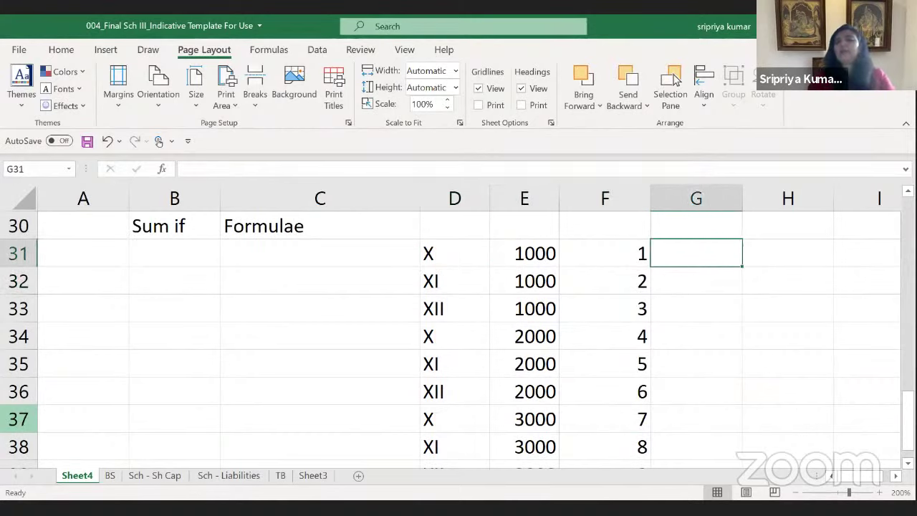
Add up the three X amounts in C31 with the formula =E31+E34+E37
key("Left")
key("Left")
key("Left")
key("Left")
key("Left")
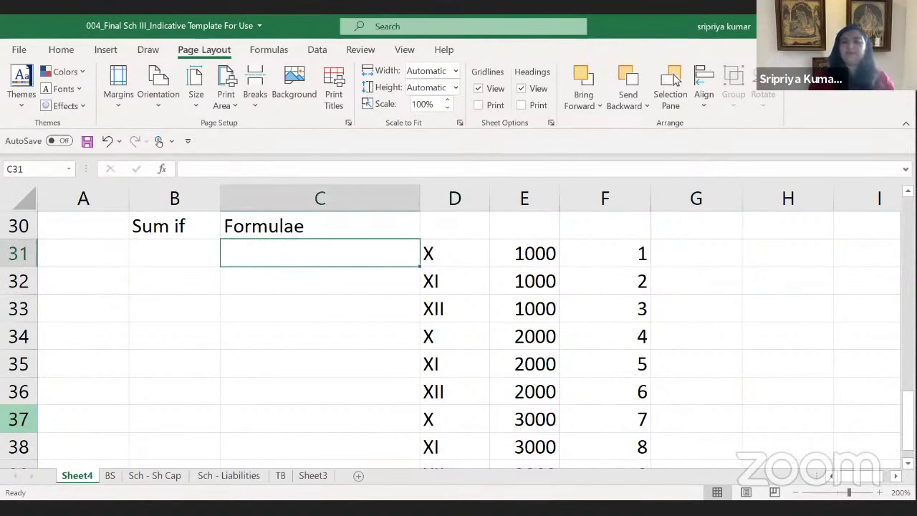
type("=")
key("Right")
key("Right")
type("+")
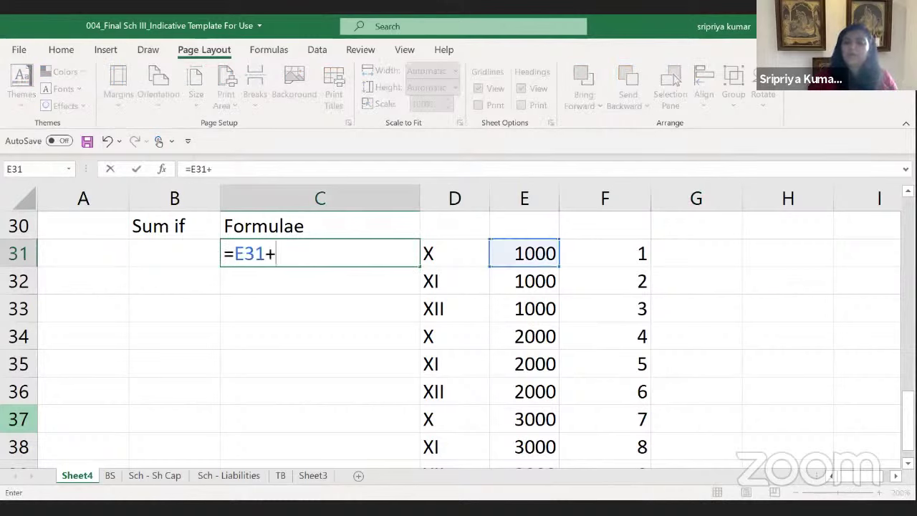
key("Down")
key("Down")
key("Down")
key("Right")
key("Right")
type("+")
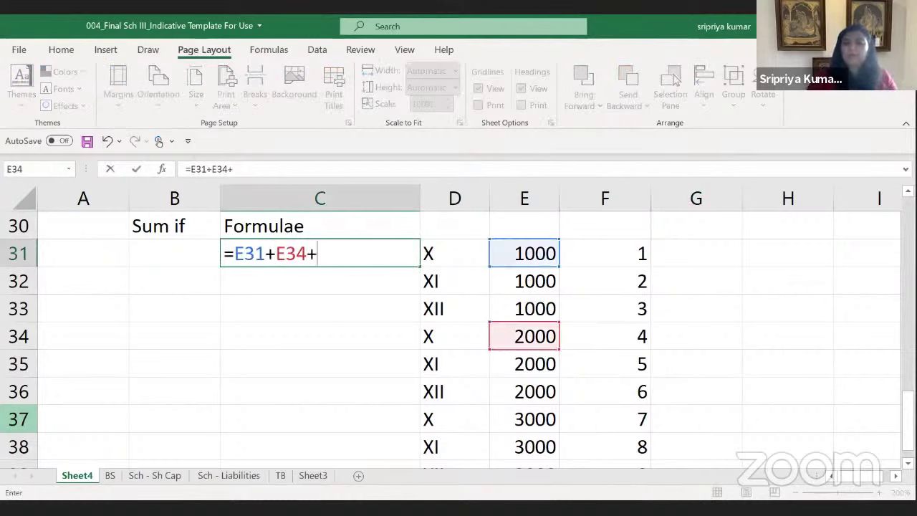
key("Down")
key("Down")
key("Down")
key("Down")
key("Down")
key("Down")
key("Down")
key("Up")
key("Right")
key("Right")
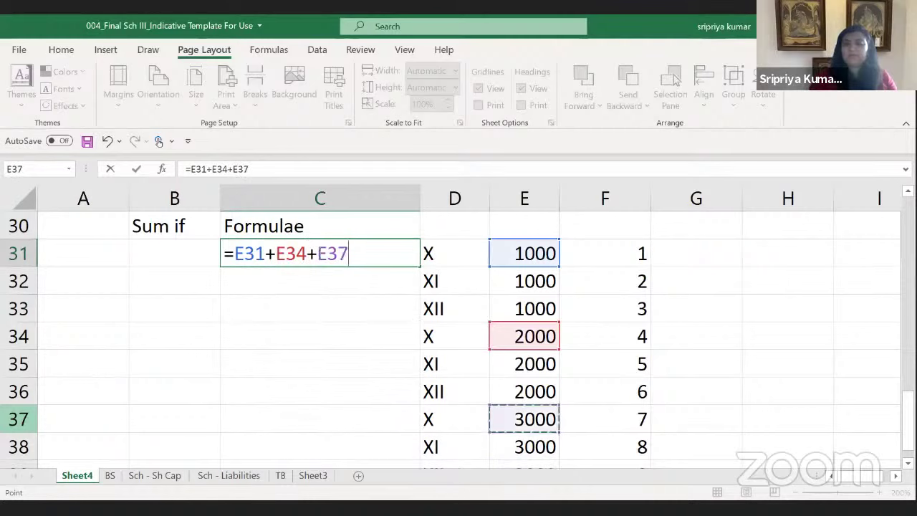
key("ctrl+Return")
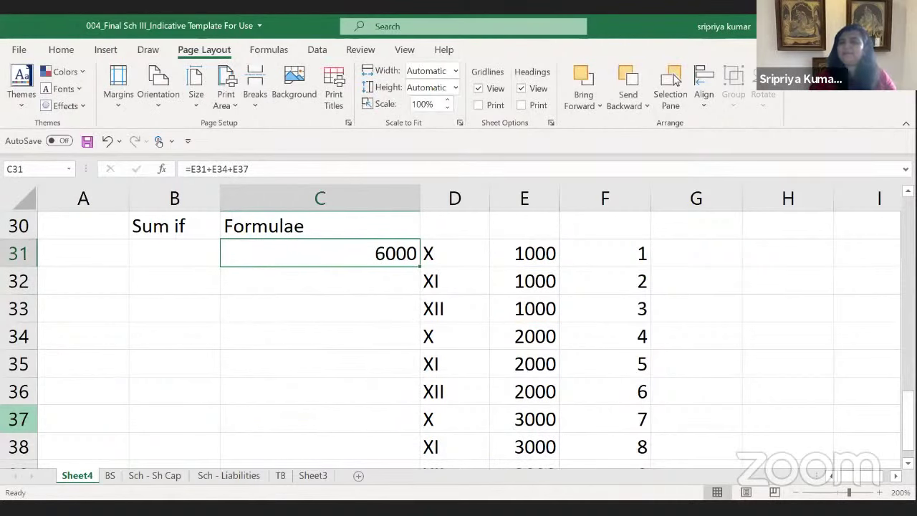
Copy the addition formula from C31 into C32 and C33 for the XI and XII labels
key("ctrl+c")
key("Down")
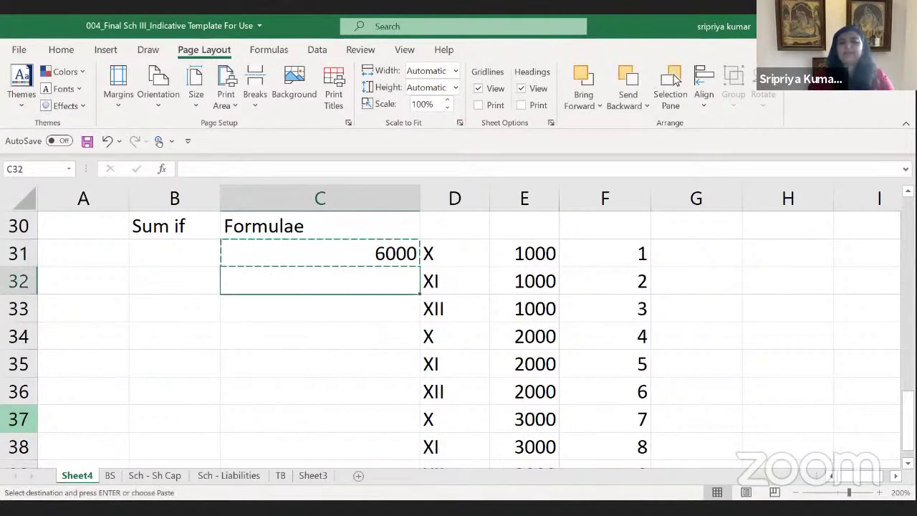
key("Return")
key("ctrl+c")
key("Down")
key("Return")
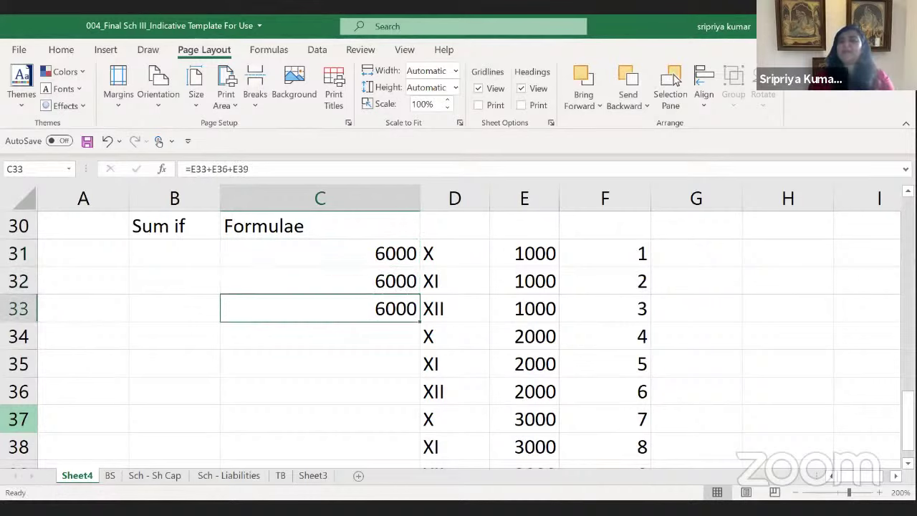
Change the amounts to 3000 in E35, 4000 in E36 and 1000 in E38
key("Right")
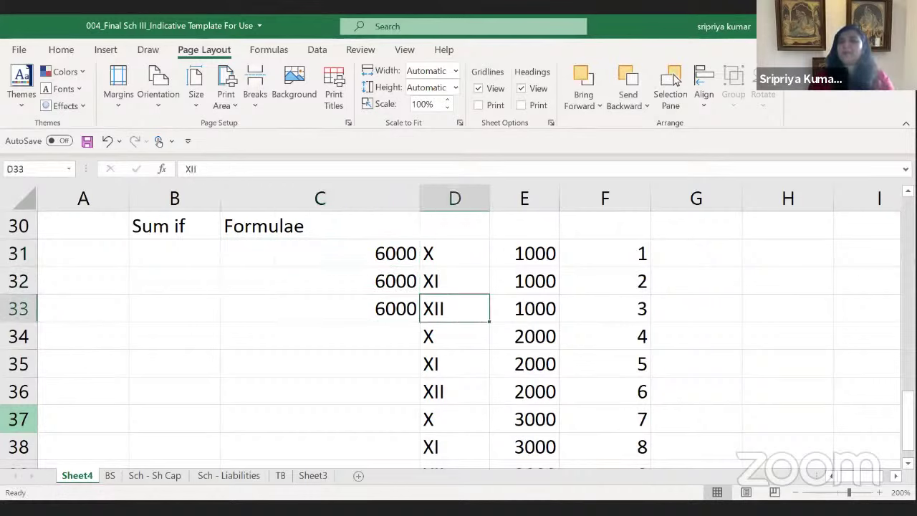
key("Down")
key("Right")
key("Down")
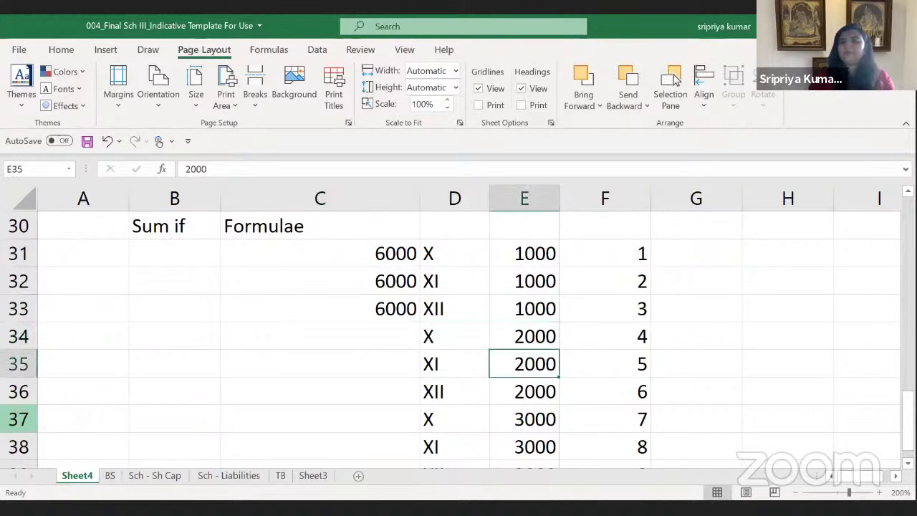
type("3000")
key("Return")
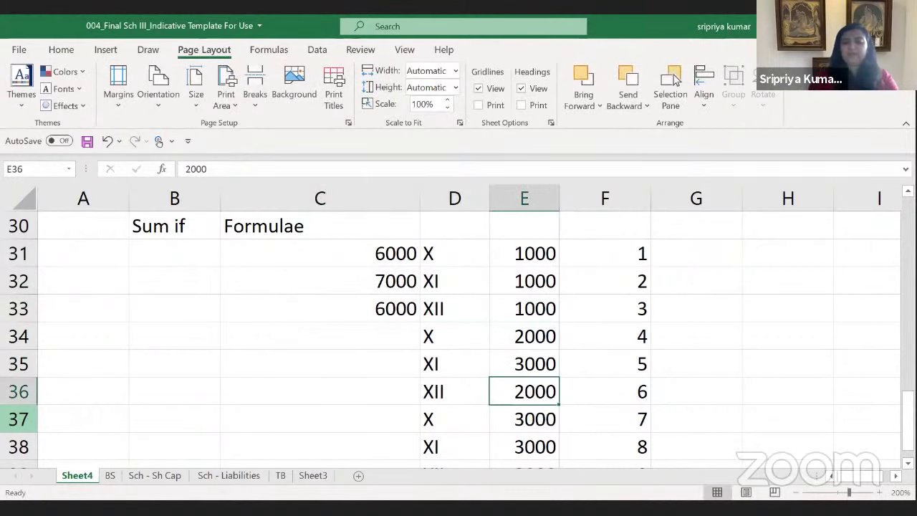
type("4000")
key("Return")
key("Return")
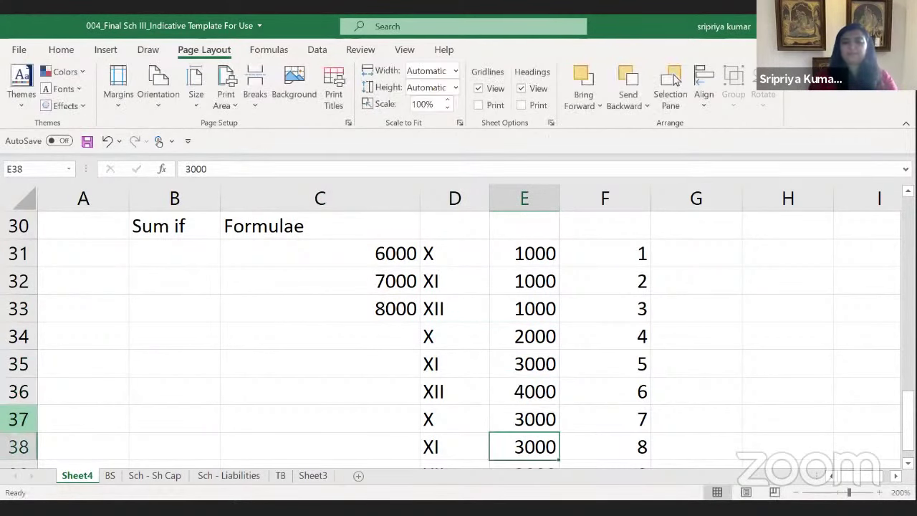
type("1000")
key("Return")
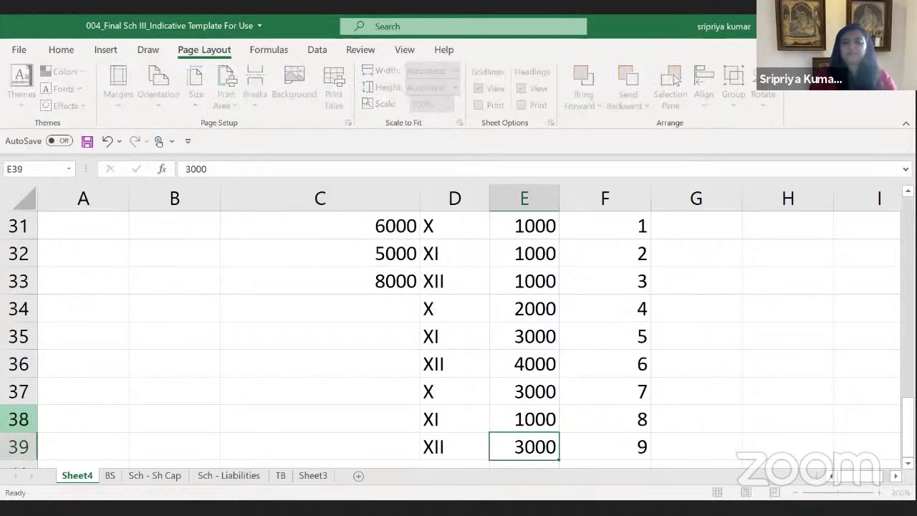
Compare the sum of E31:E39 with that of C31:C33, and delete the addition formulas in C31:C33
left_click(524, 225)
key("ctrl+shift+Down")
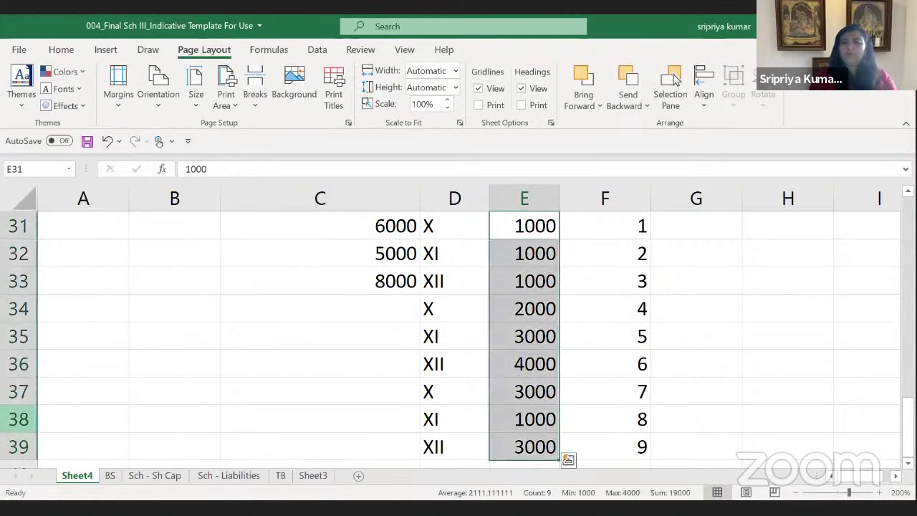
key("Up")
key("Left")
key("Left")
key("Down")
key("shift+Down")
key("shift+Down")
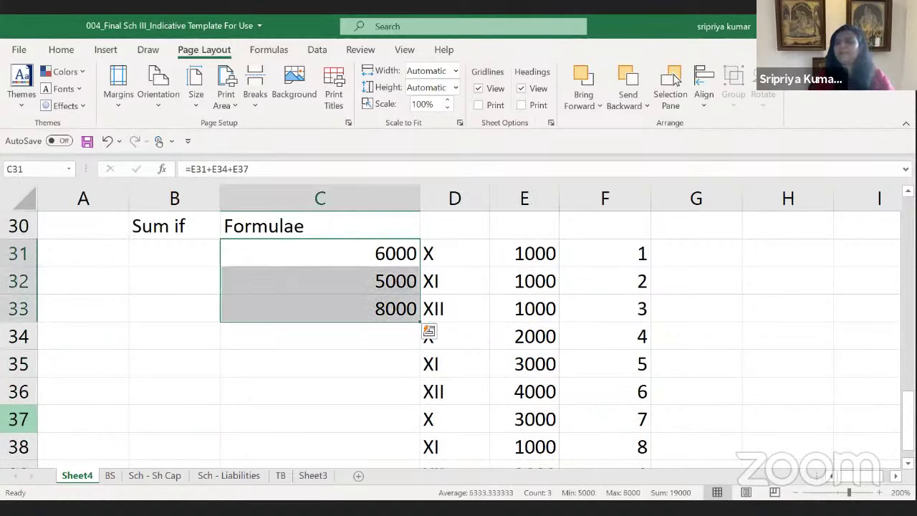
key("Delete")
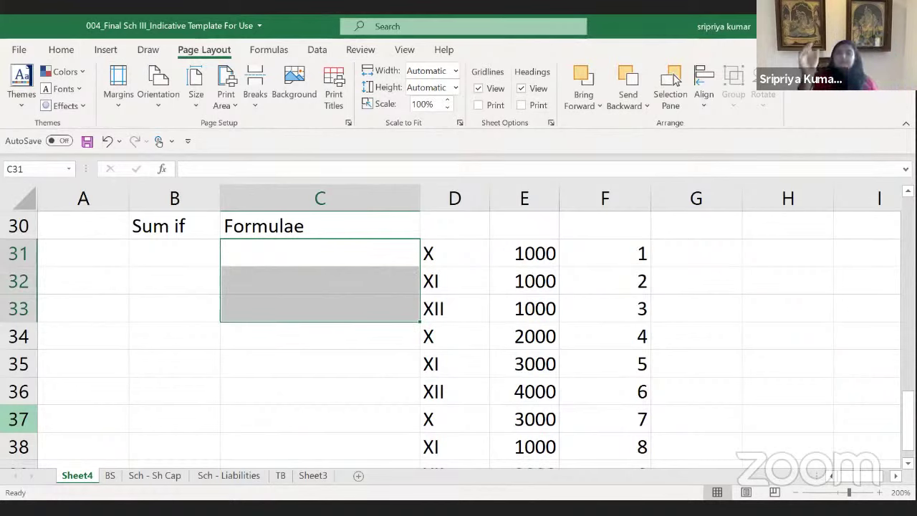
left_click(454, 253)
key("Right")
key("Down")
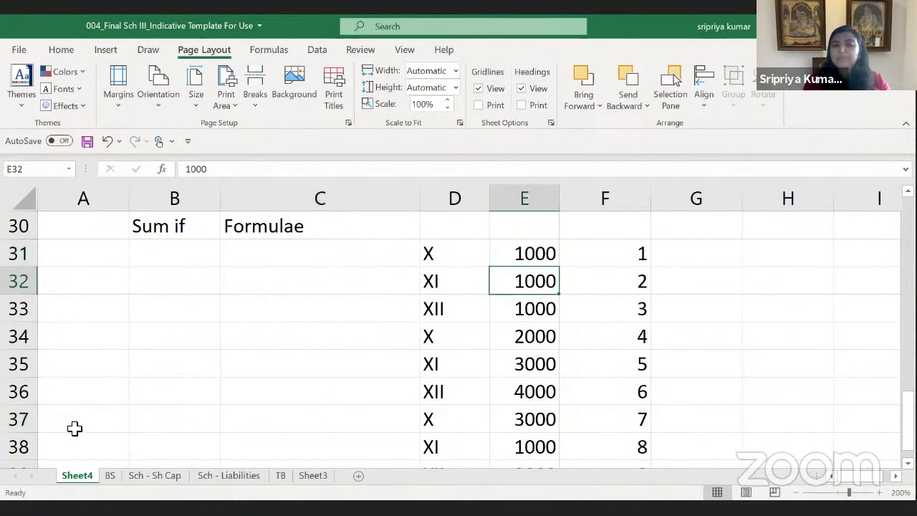
key("ctrl+Down")
key("Down")
key("Down")
key("Left")
key("Down")
key("Up")
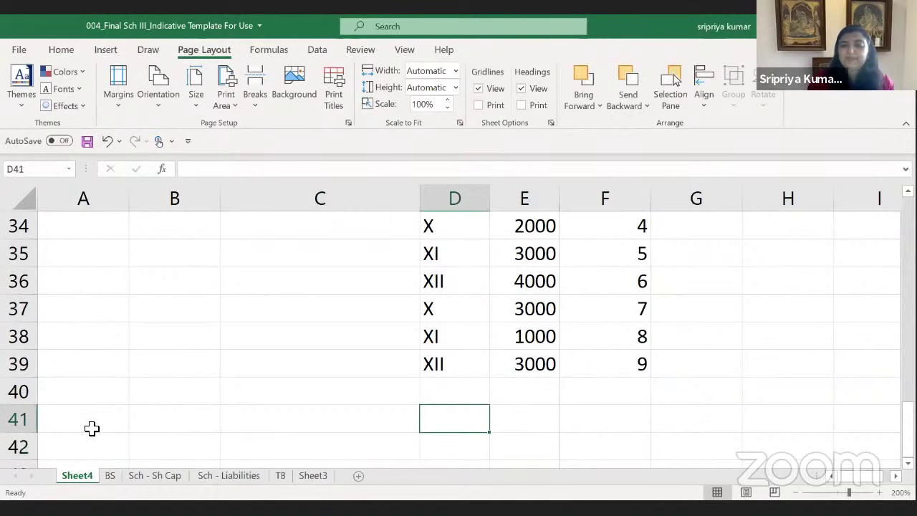
type("=")
key("Escape")
Copy the X, XI and XII labels from D31:D33 to a summary block starting at D41
key("Up")
key("ctrl+Up")
key("ctrl+Up")
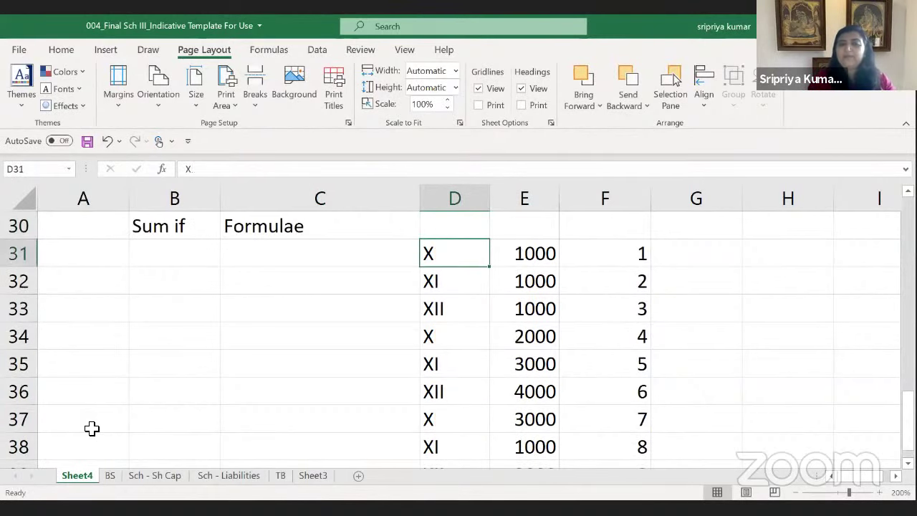
key("shift+Down")
key("shift+Down")
key("ctrl+c")
key("ctrl+Down")
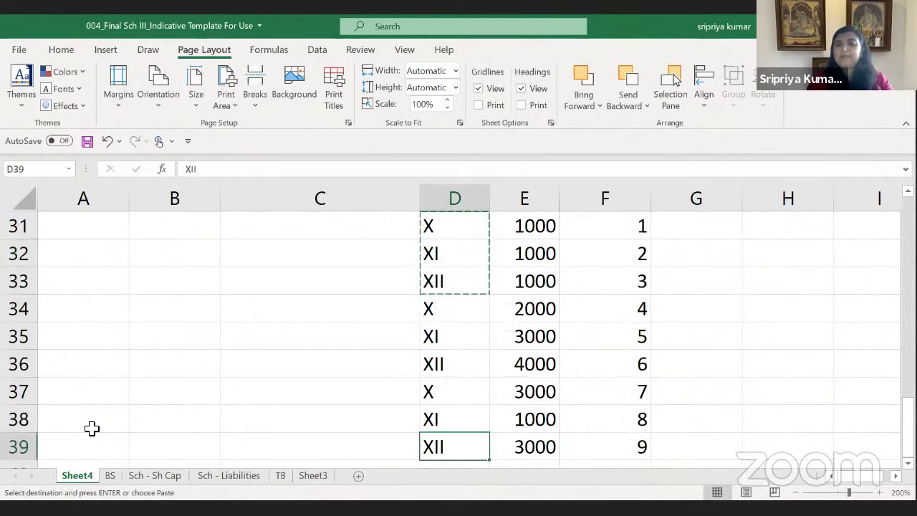
key("Down")
key("Down")
key("Return")
Enter a SUMIF formula in E41 with range D31:D39, criterion D41 and sum range E31:E39
key("Right")
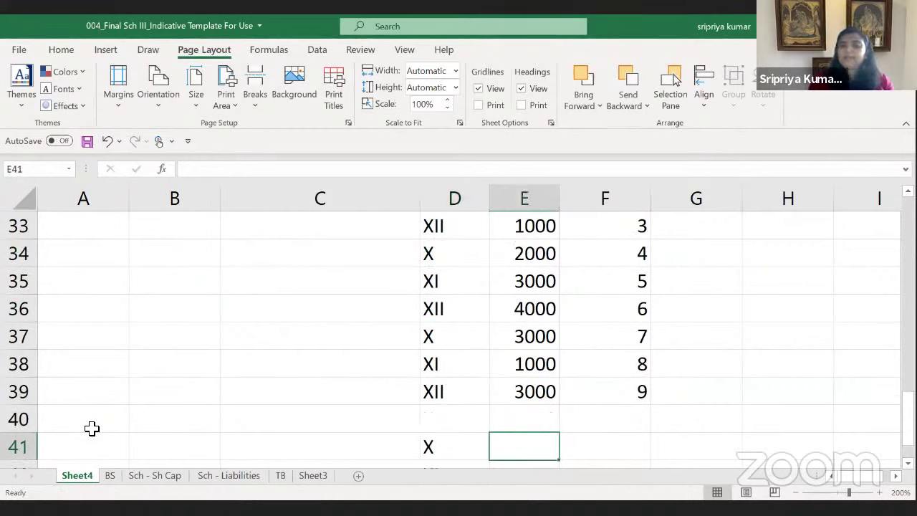
type("=")
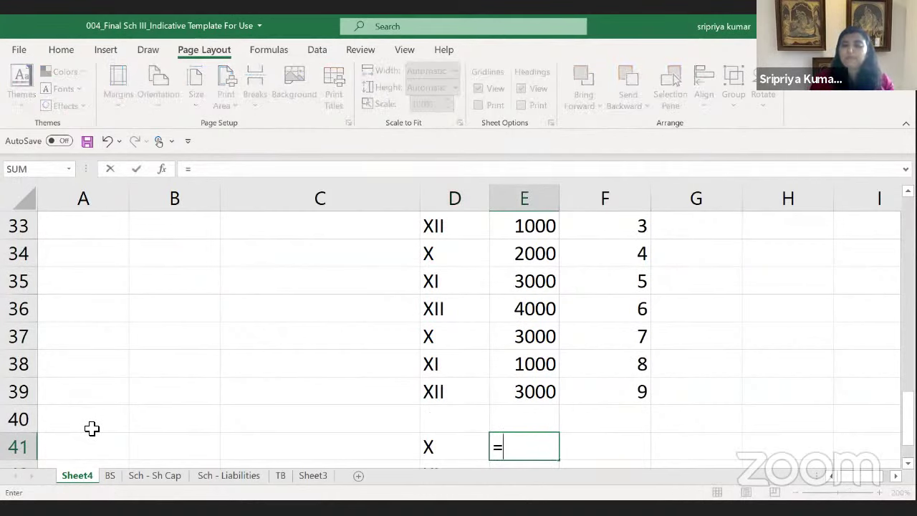
type("sumif(")
key("Up")
key("Up")
key("Left")
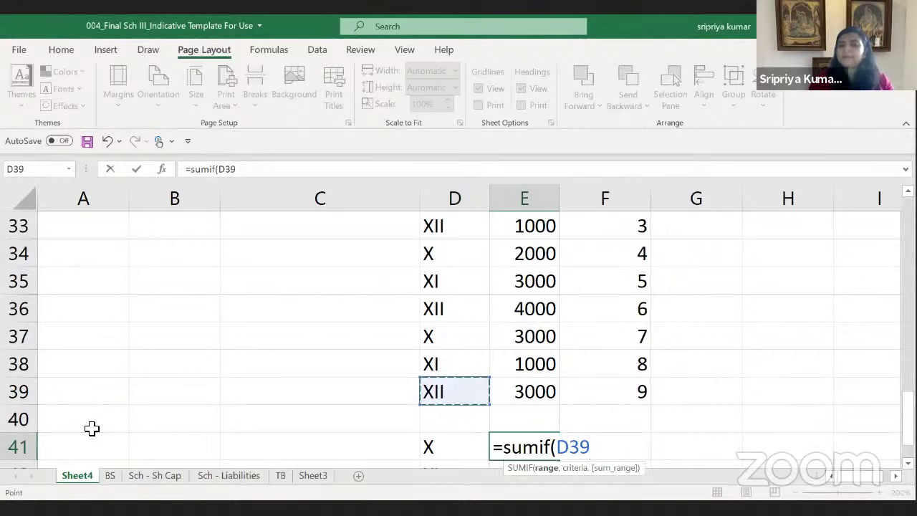
key("ctrl+shift+Up")
type(",")
key("Left")
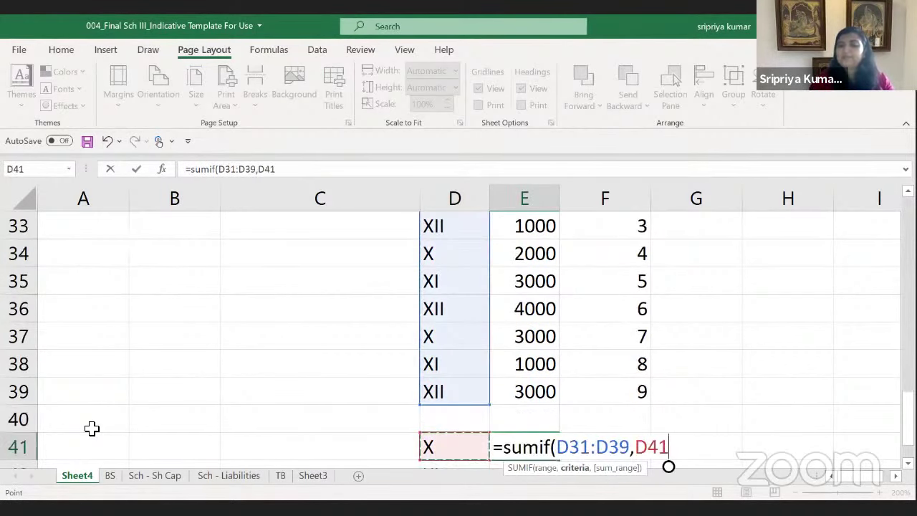
type(",")
key("Up")
key("Up")
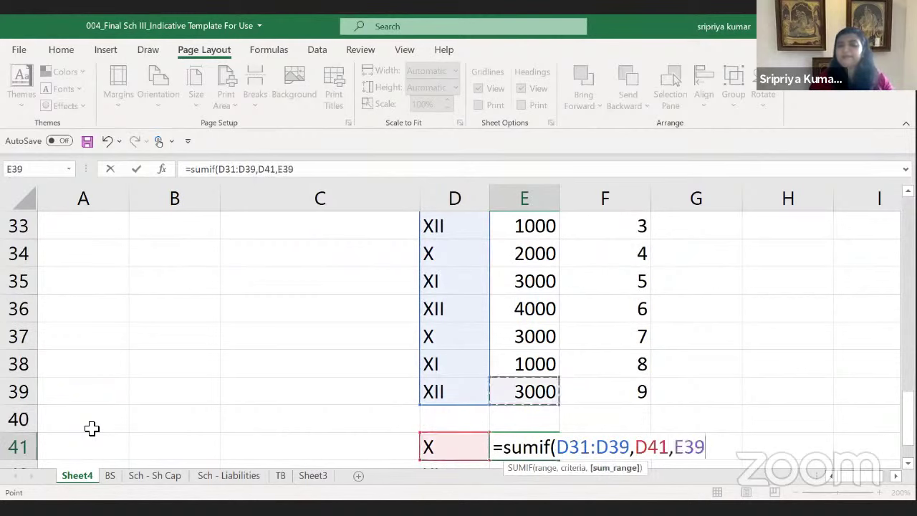
key("ctrl+shift+Up")
key("ctrl+Return")
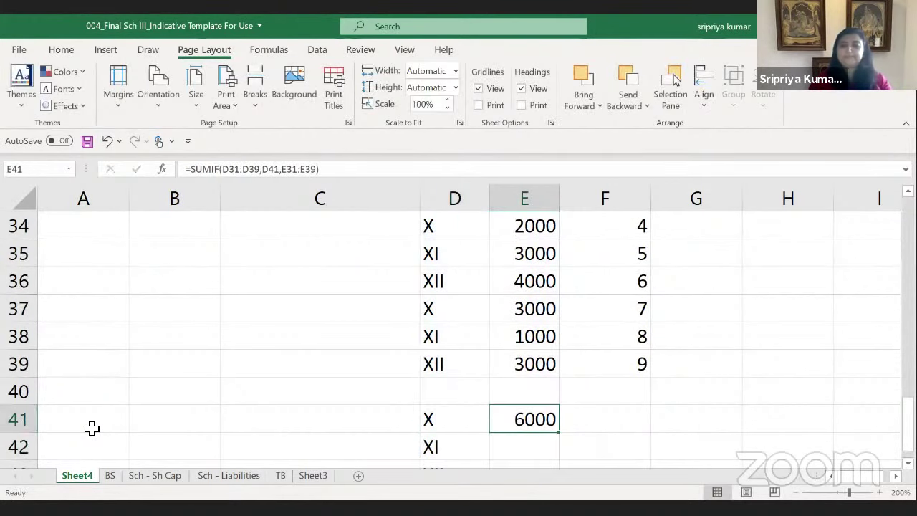
Review the range, criterion and sum range arguments of the SUMIF formula in E41 without changing them
key("F2")
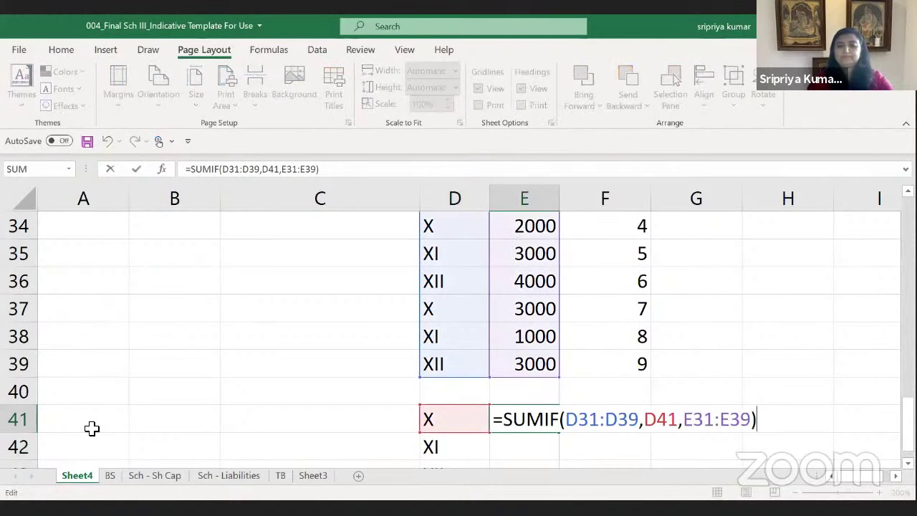
key("Left")
key("Left")
key("Left")
key("Left")
key("Left")
key("Left")
key("Left")
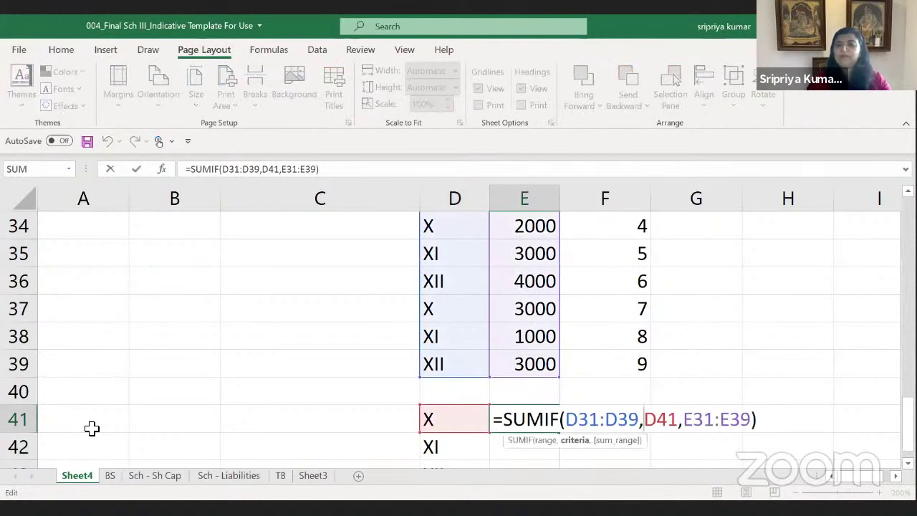
key("Return")
Enter a SUMIF formula in E42 that totals E31:E39 for the labels in D31:D39 matching D42
key("Down")
key("Down")
key("Up")
key("Up")
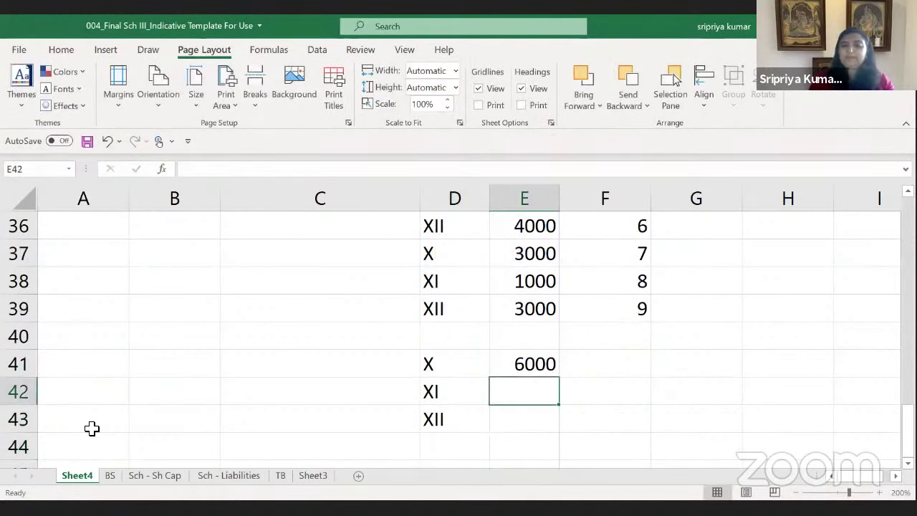
type("=")
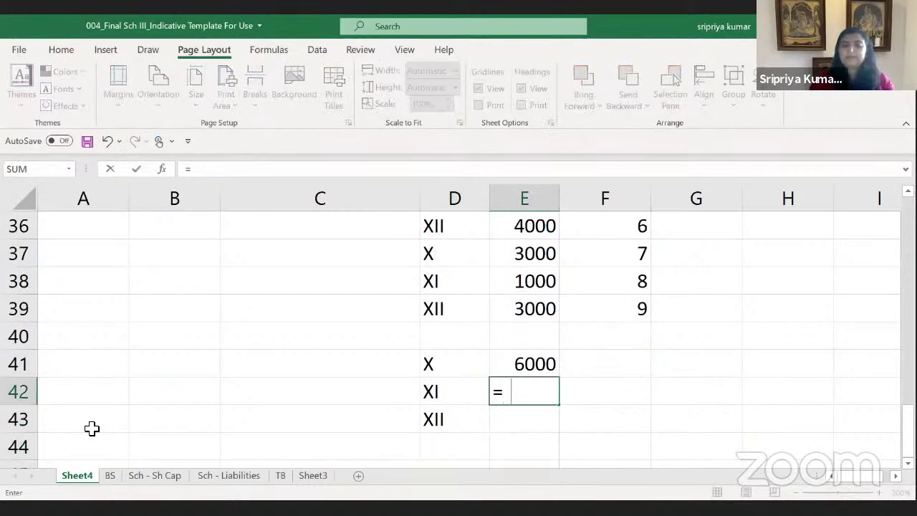
type("sumif")
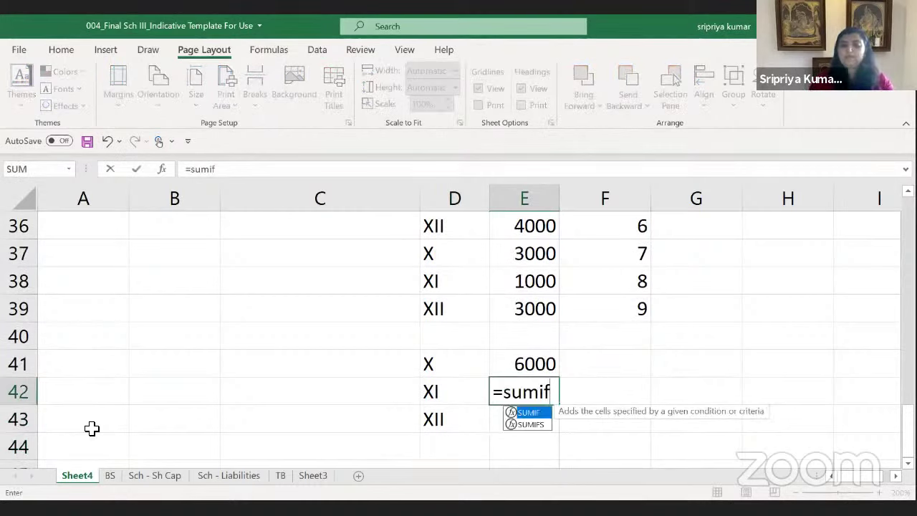
type("(")
key("Up")
key("Up")
key("Up")
key("Left")
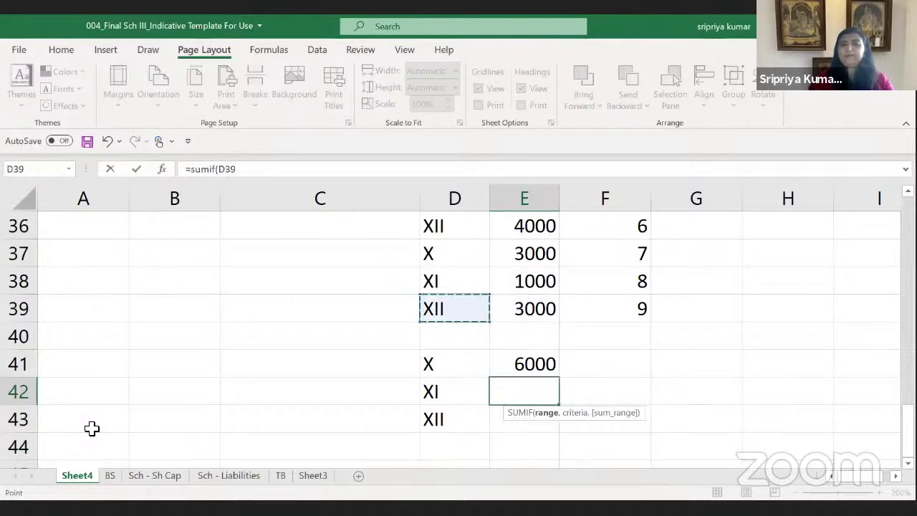
key("shift+Up")
key("shift+Up")
key("shift+Up")
key("shift+Up")
key("shift+Up")
key("shift+Up")
key("shift+Up")
key("shift+Up")
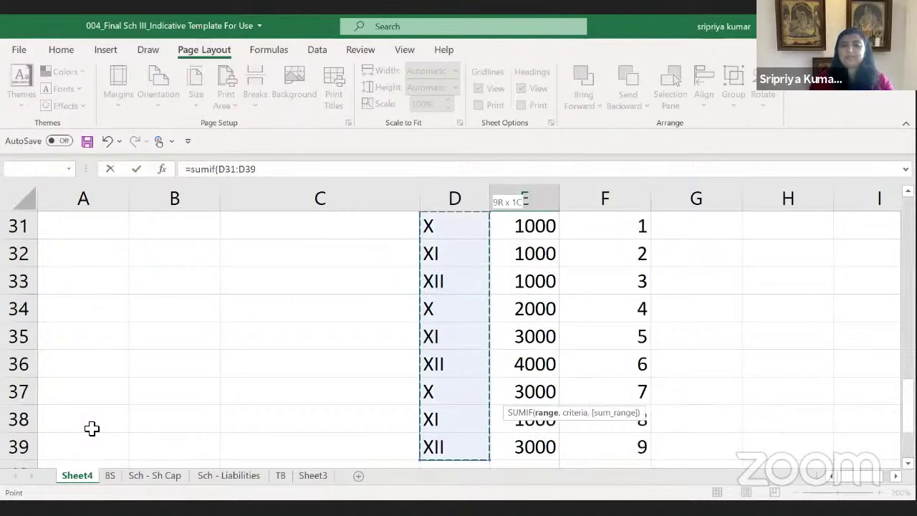
type(",")
key("Left")
type(",")
key("Up")
key("Up")
key("Up")
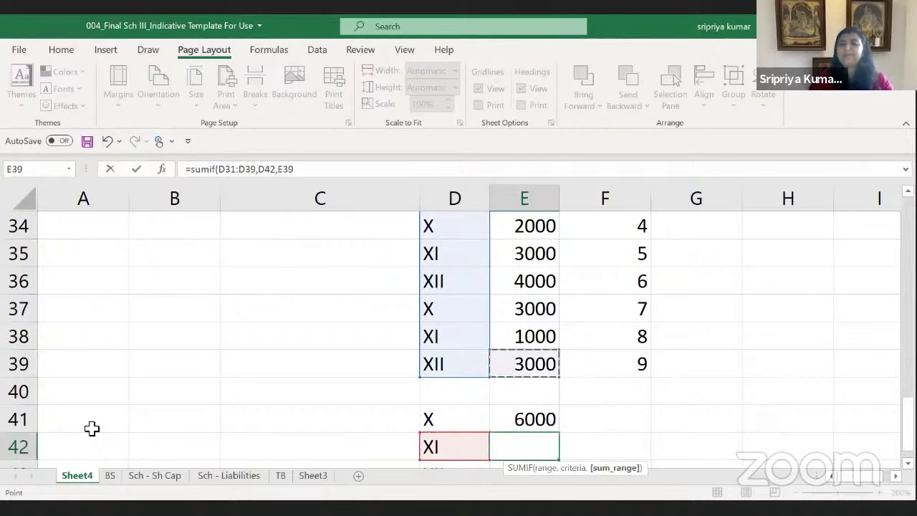
key("Return")
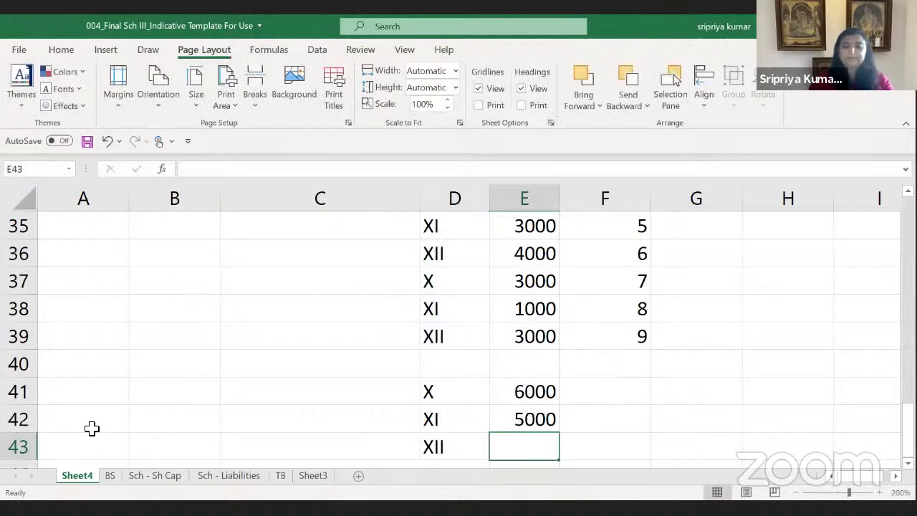
Enter a SUMIF formula in E43 that totals E31:E39 for the labels in D31:D39 matching D43
type("=")
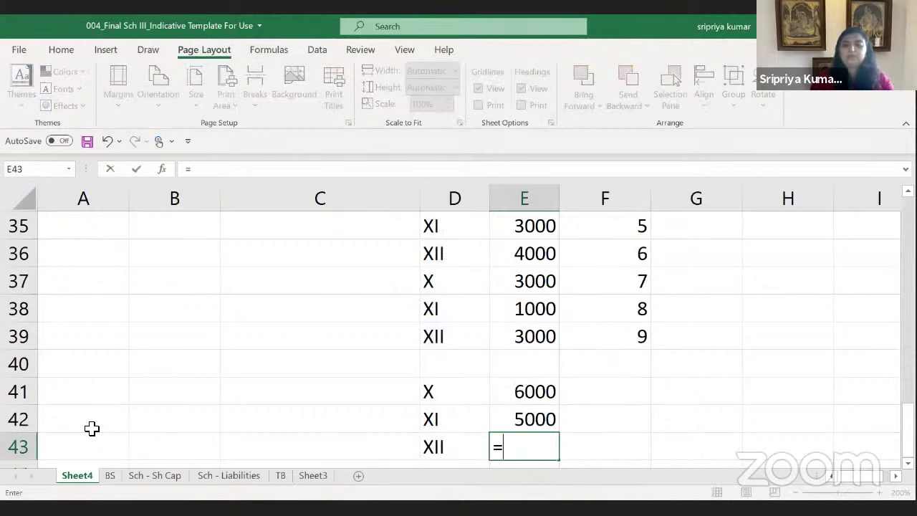
type("sumif(")
key("Up")
key("Up")
key("Up")
key("Up")
key("Up")
key("Left")
key("Down")
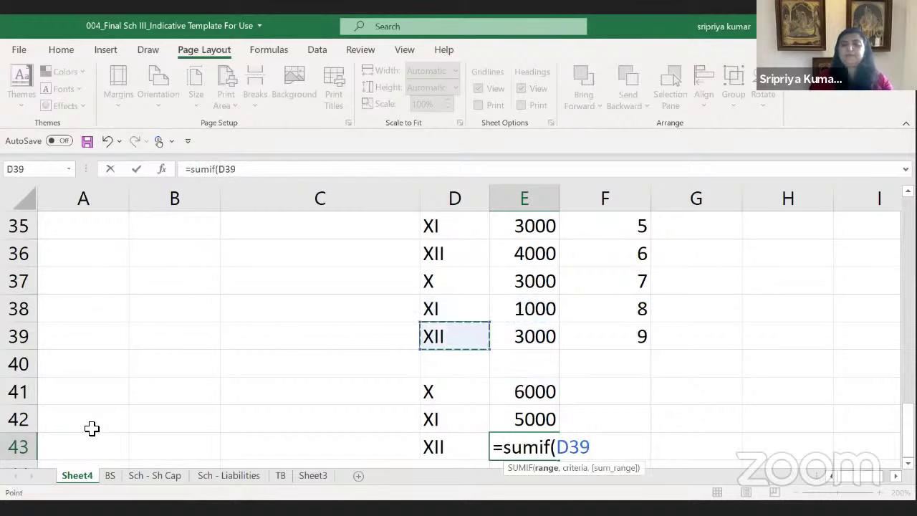
key("shift+Up")
key("shift+Up")
key("shift+Up")
key("shift+Up")
key("shift+Up")
key("shift+Up")
key("shift+Up")
key("shift+Up")
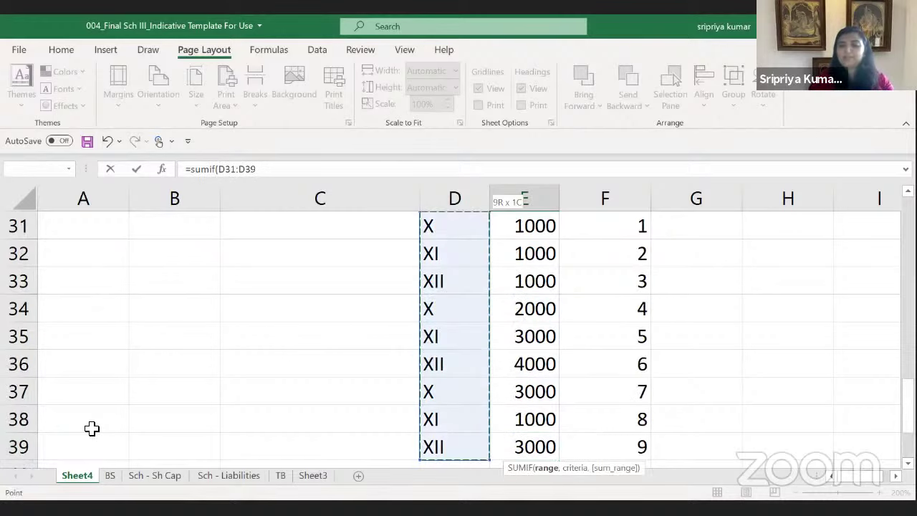
type(",")
key("Left")
key("Left")
key("Right")
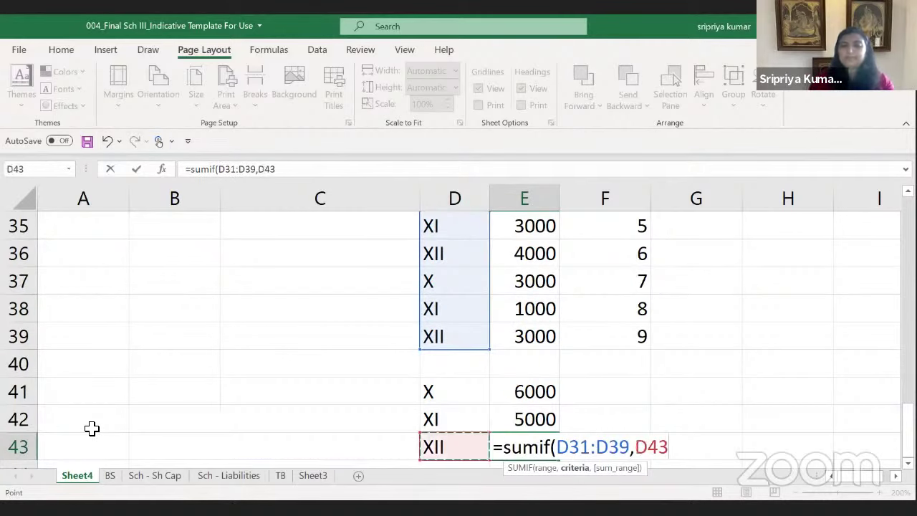
type(",")
key("Up")
key("Up")
key("Up")
key("Up")
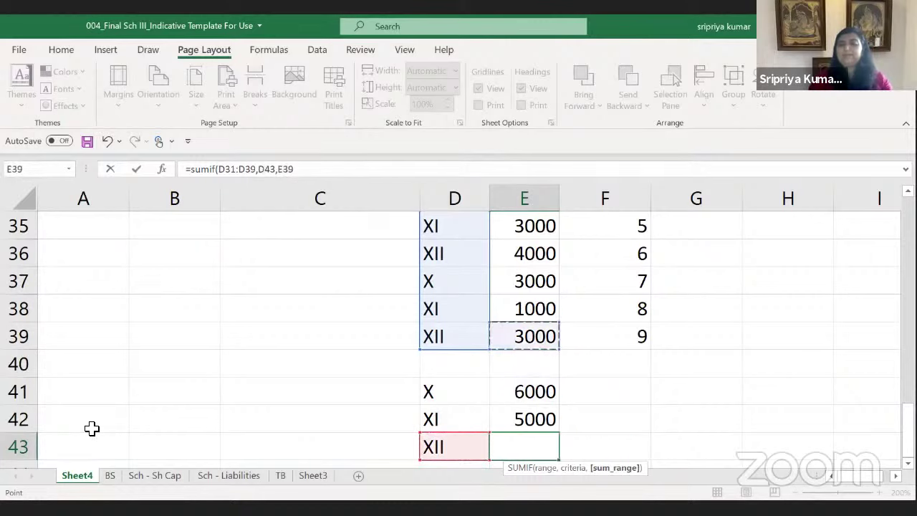
key("shift+Up")
key("shift+Up")
key("shift+Up")
key("shift+Up")
key("shift+Up")
key("shift+Up")
key("shift+Up")
key("shift+Up")
key("Return")
Total the three class sums in E44 with a SUM formula over E41:E43
key("Up")
key("Up")
key("Up")
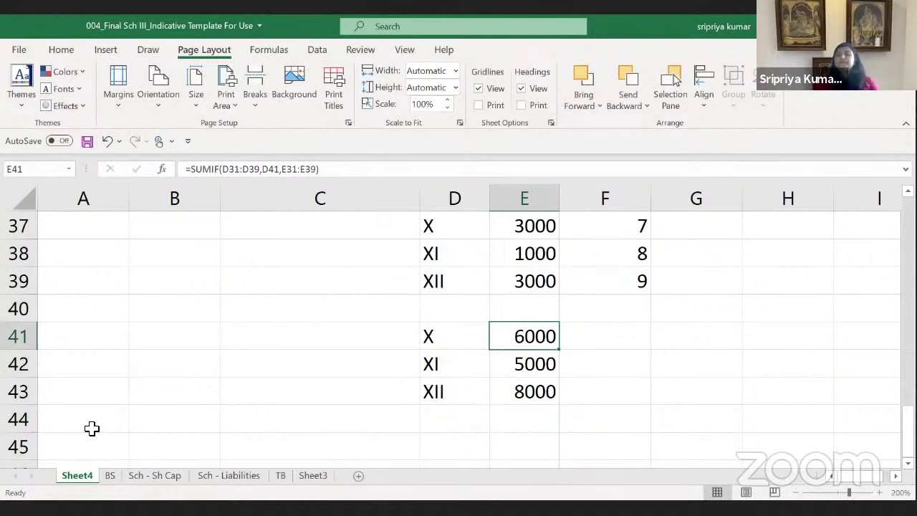
key("Down")
key("Down")
key("Down")
type("=s")
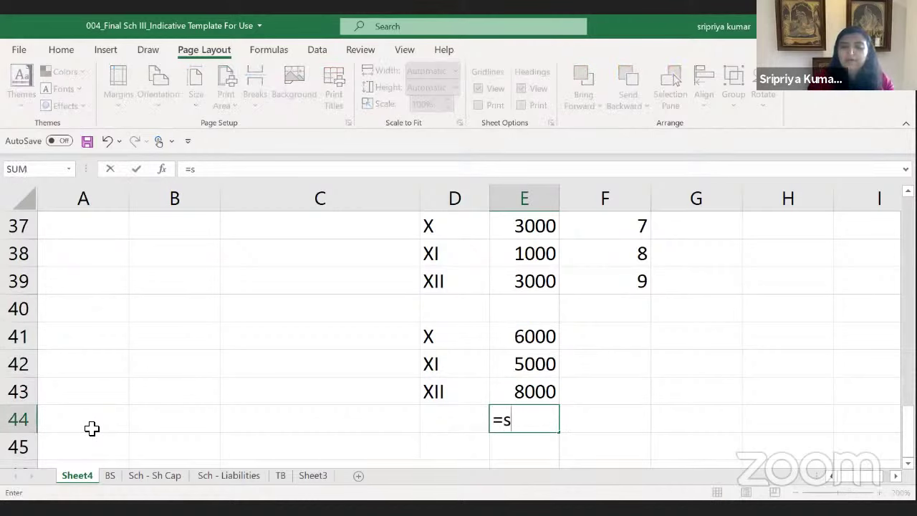
type("um(")
key("Up")
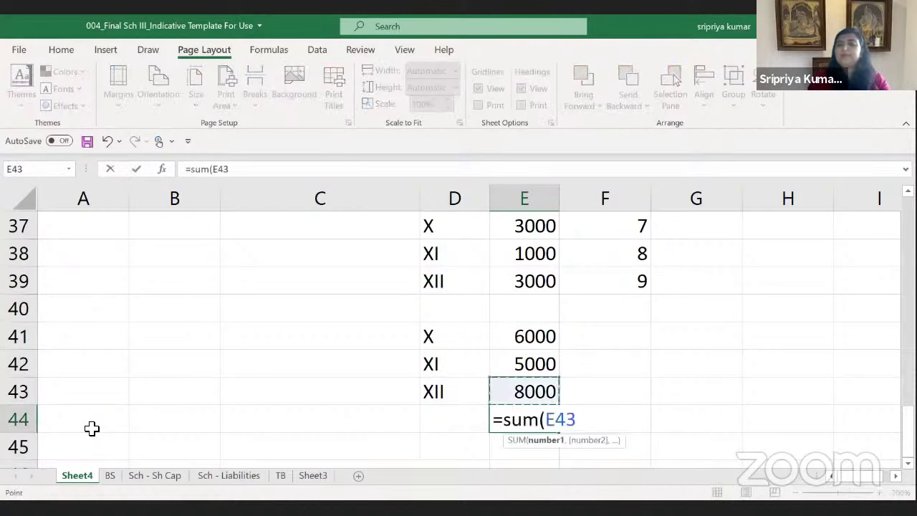
key("shift+Up")
key("shift+Up")
key("ctrl+Return")
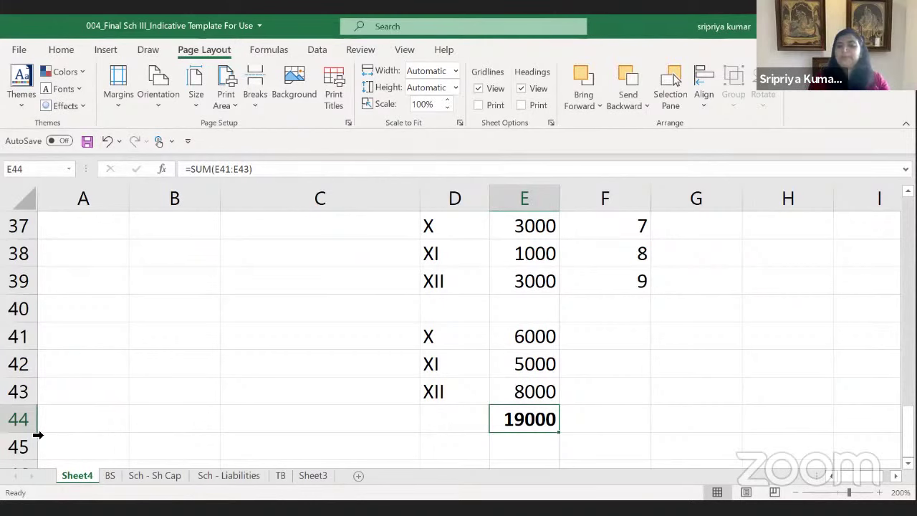
On the Sch - Liabilities sheet, clear the 31 March 2021 amounts of the three secured long-term borrowings in B26:B28
left_click(228, 475)
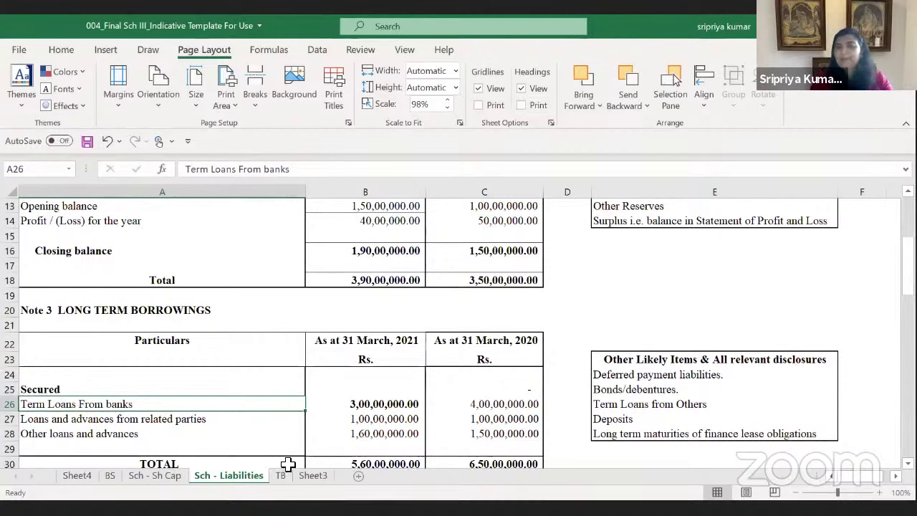
key("Right")
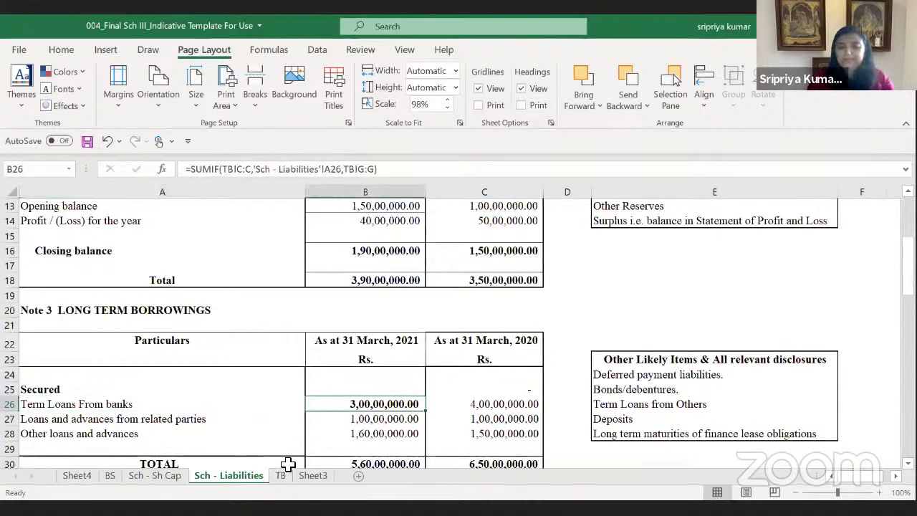
type("=")
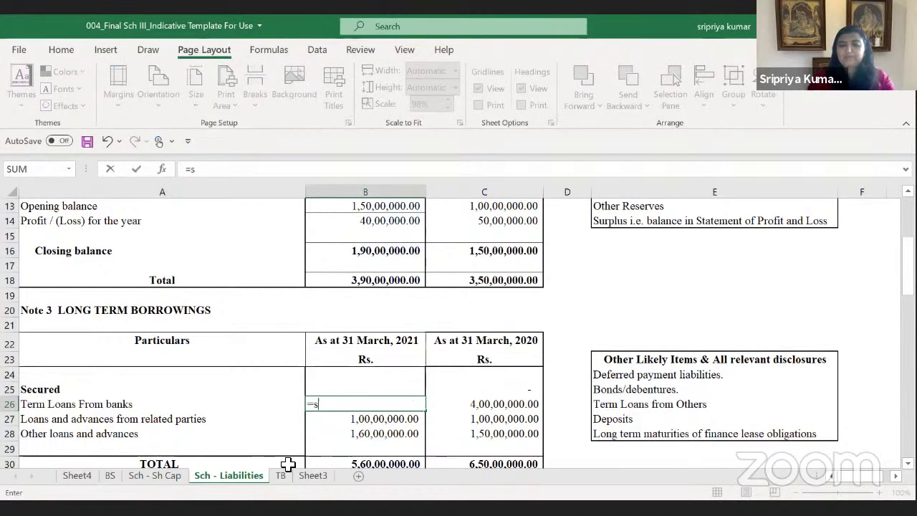
type("s")
key("Escape")
key("shift+Down")
key("shift+Down")
key("Delete")
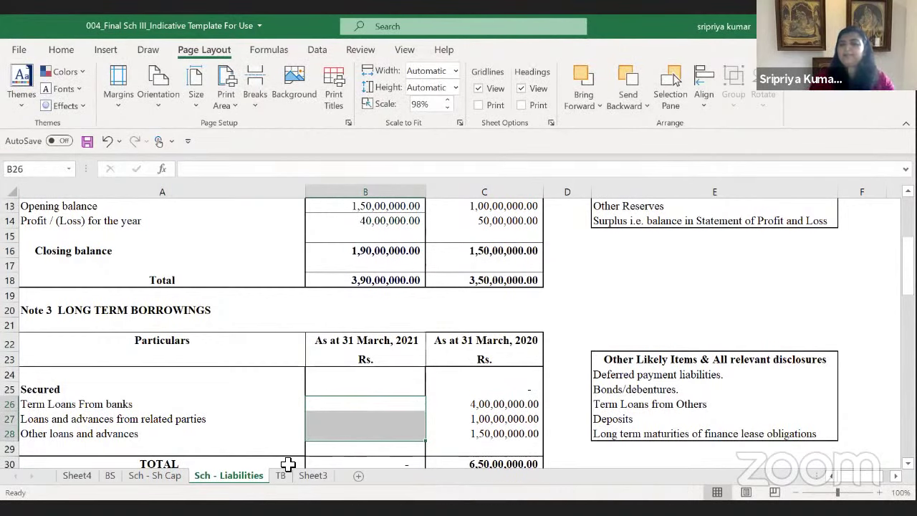
Begin a SUMIF formula in B26 with column C of the TB sheet as the range and A26 as the criterion
key("Right")
key("Left")
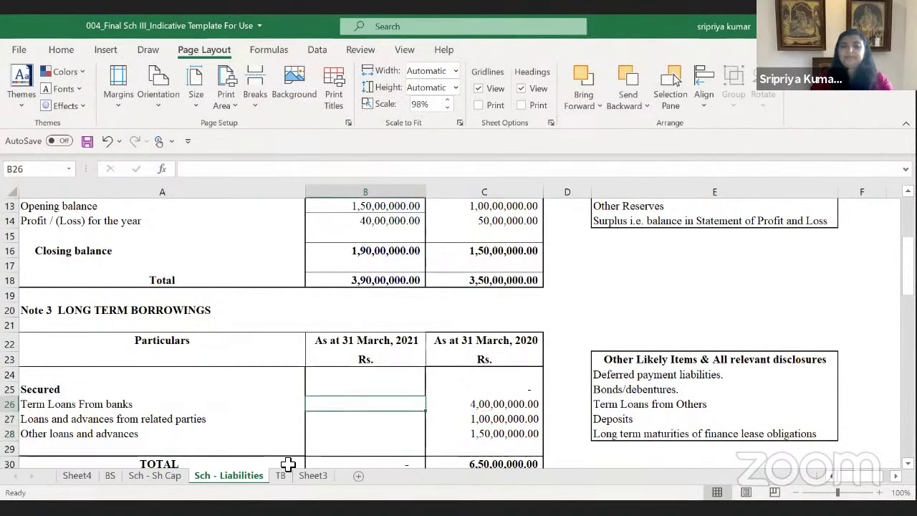
type("=")
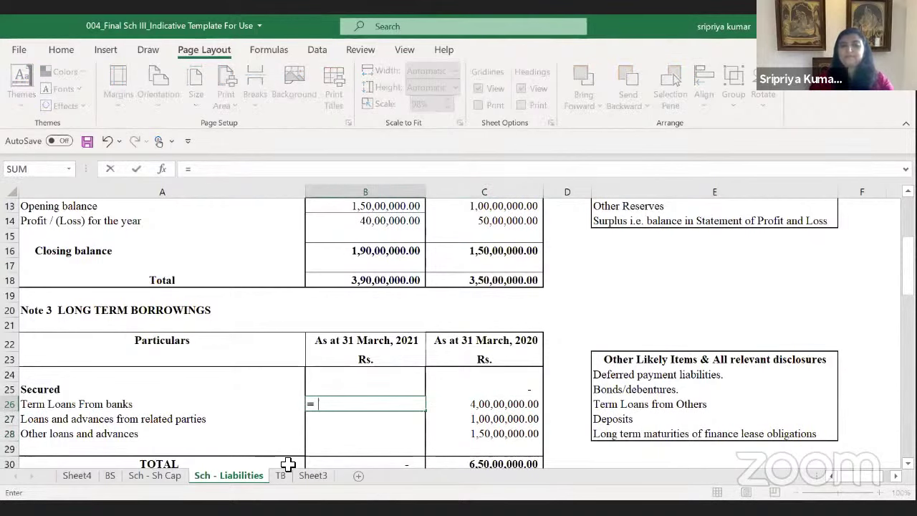
type("sumif(")
left_click(282, 476)
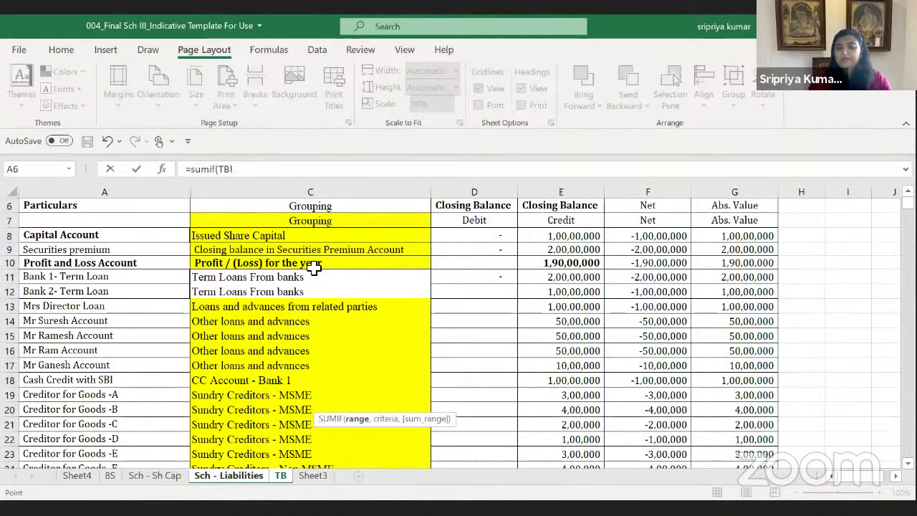
left_click(313, 266)
key("ctrl+space")
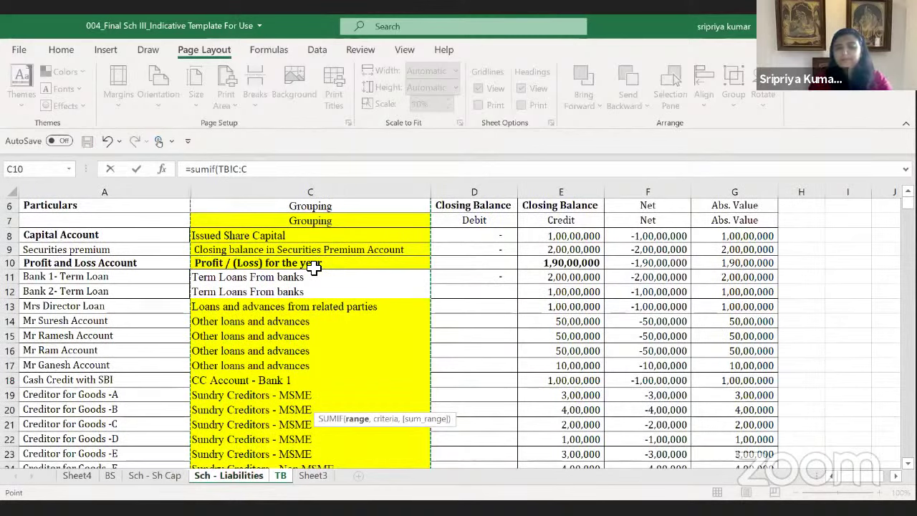
type(",")
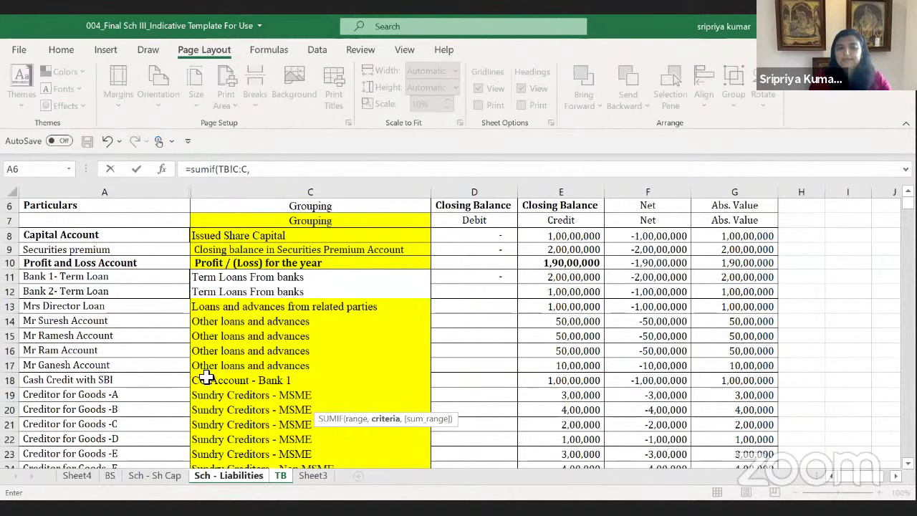
left_click(153, 476)
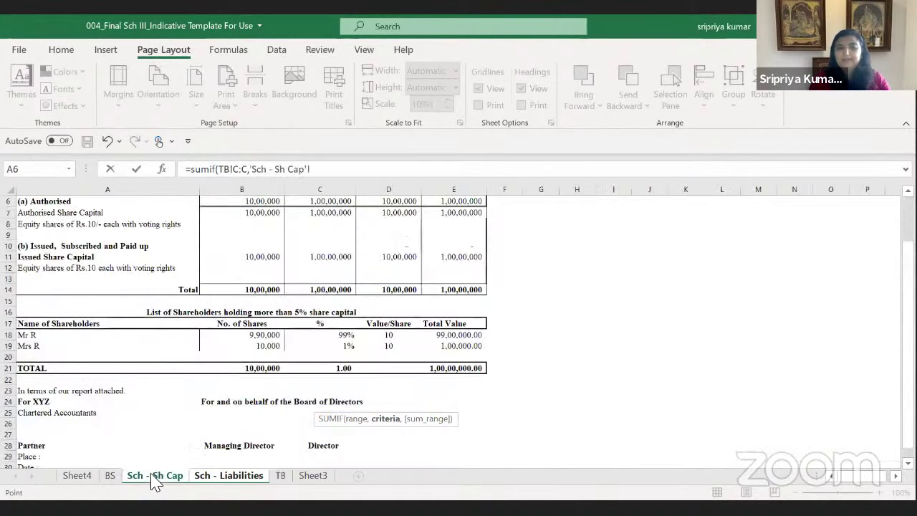
left_click(235, 478)
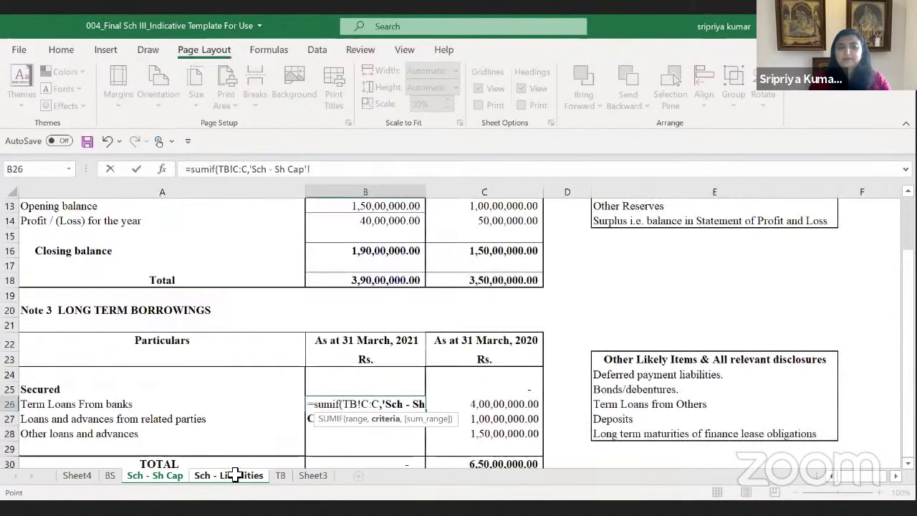
left_click(193, 403)
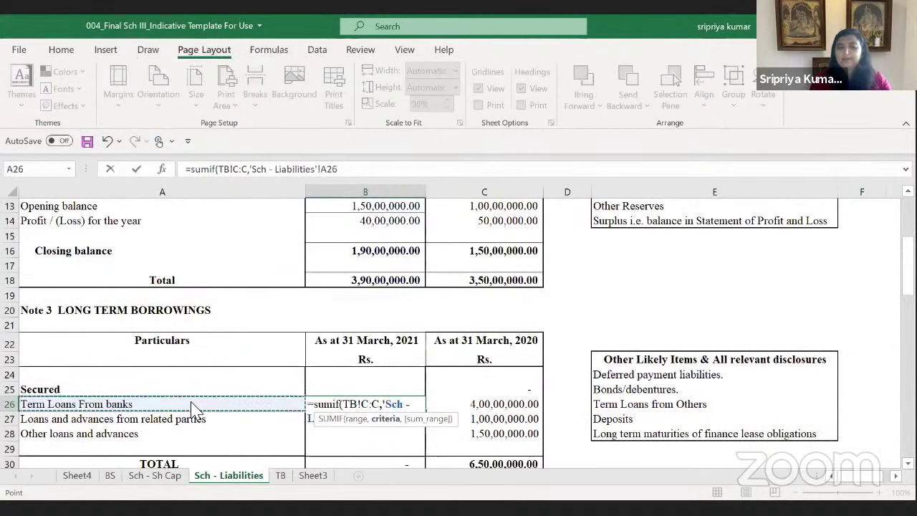
type(",")
Complete the B26 SUMIF formula with the Abs. Value column G of the TB sheet as the sum range
left_click(280, 476)
left_click(653, 264)
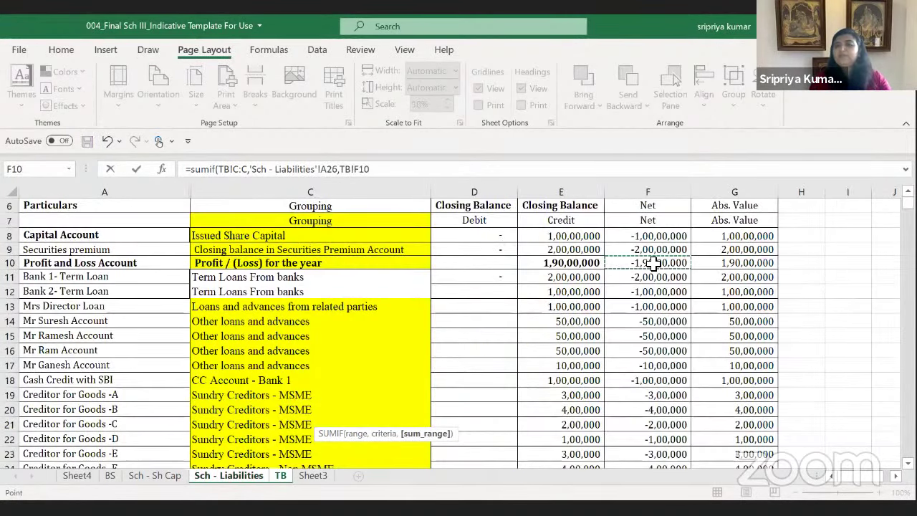
key("Right")
key("Right")
key("Right")
key("Right")
key("Right")
key("Left")
key("Left")
key("Left")
key("Left")
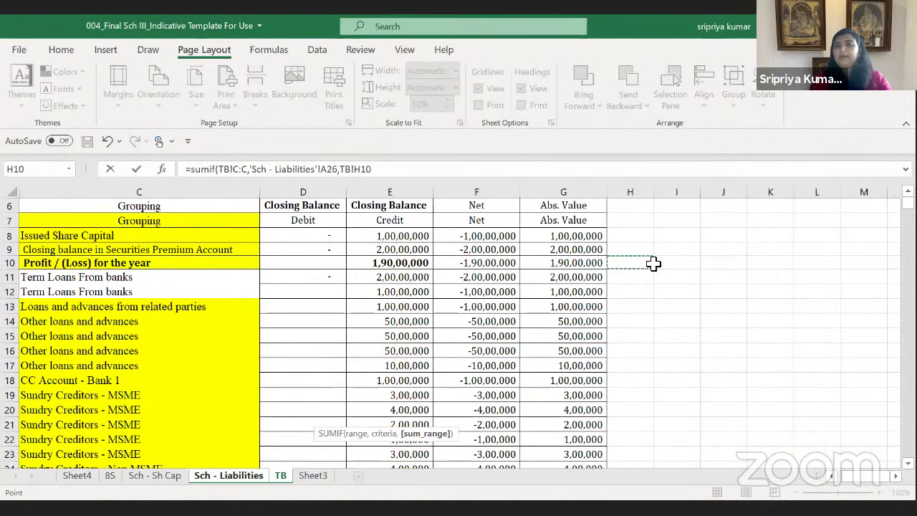
key("ctrl+space")
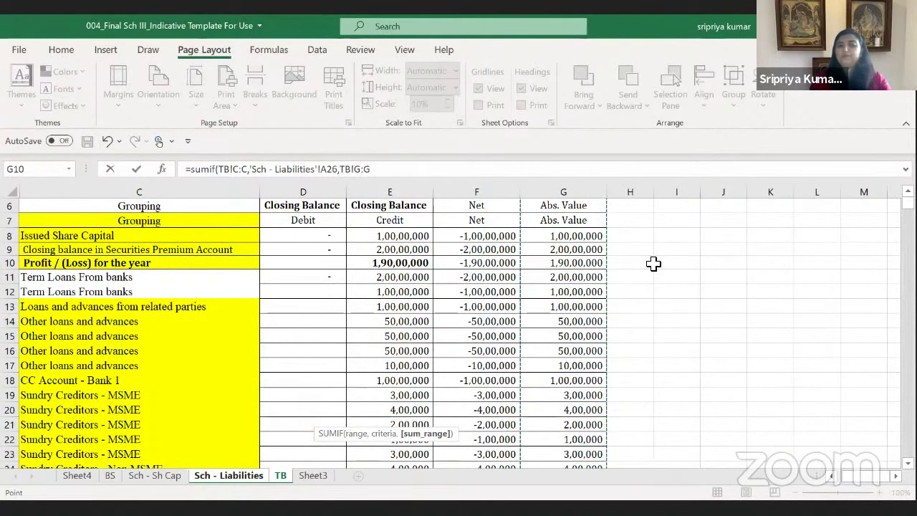
key("Return")
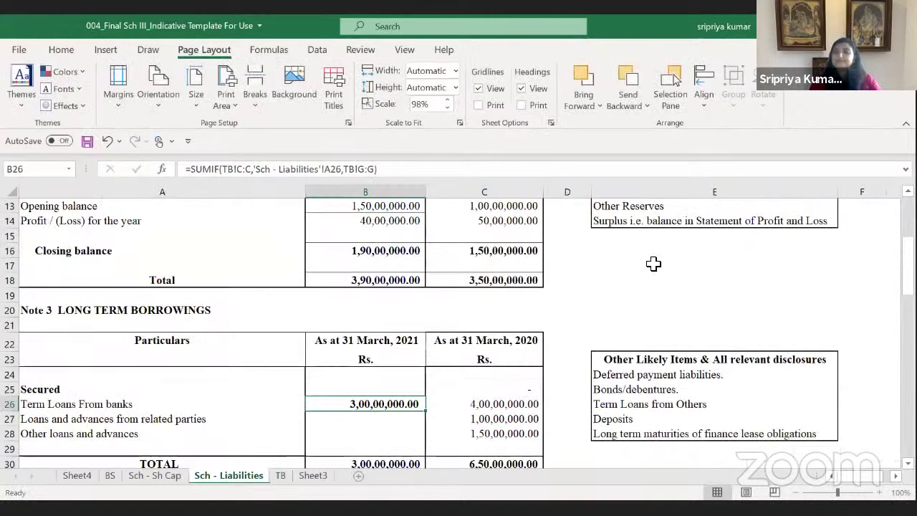
Copy the SUMIF formula from B26 to B27 for the loans and advances from related parties
key("ctrl+c")
left_click_drag(653, 263, 653, 279)
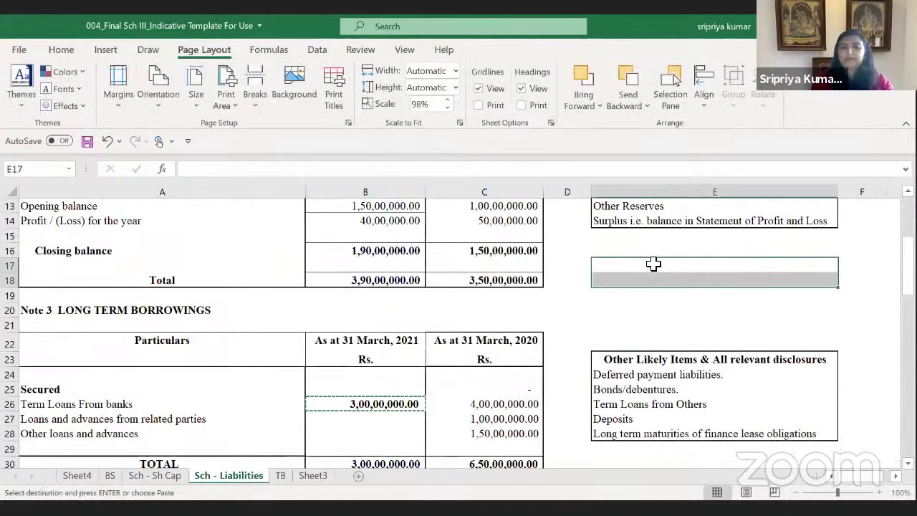
key("Left")
key("Left")
key("Down")
key("Down")
key("Down")
key("Down")
key("Down")
key("Down")
key("Down")
key("Down")
key("Down")
key("Down")
key("Down")
key("Down")
key("Left")
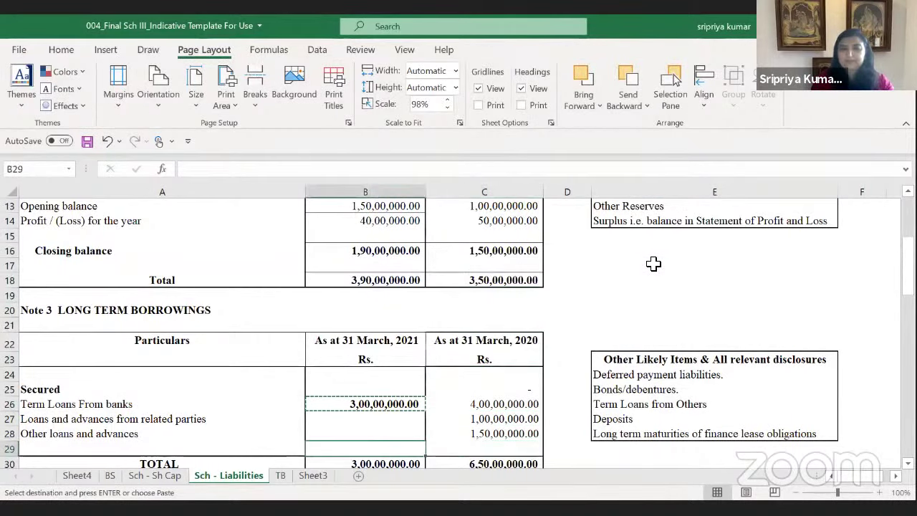
key("Up")
key("Up")
key("Return")
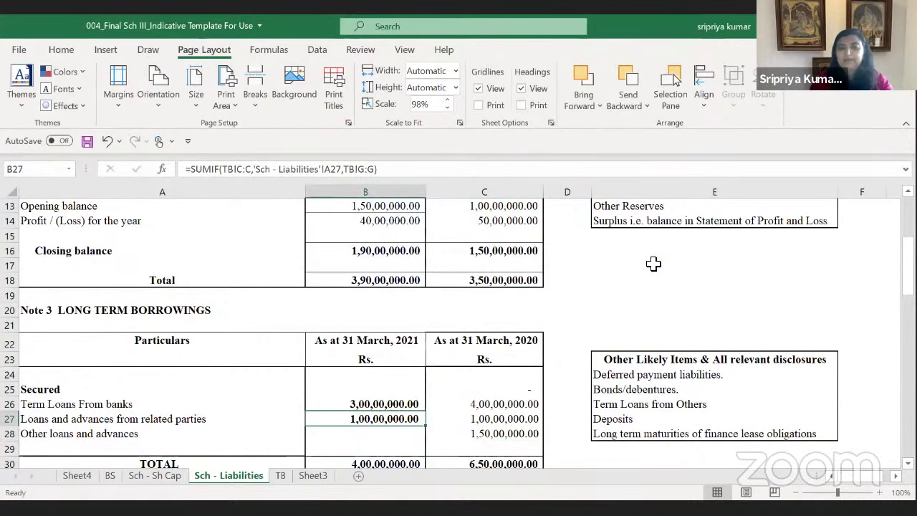
Copy the SUMIF formula from B27 to B28 for the other loans and advances
key("ctrl+c")
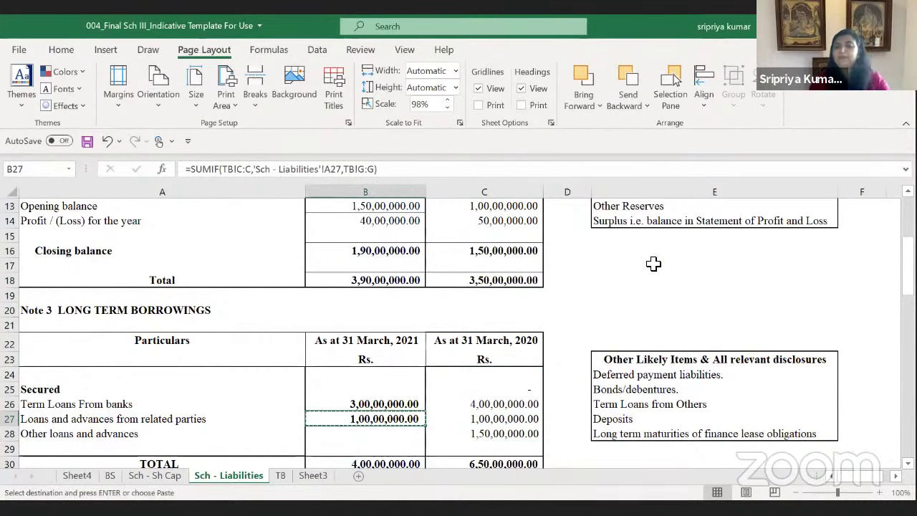
key("Down")
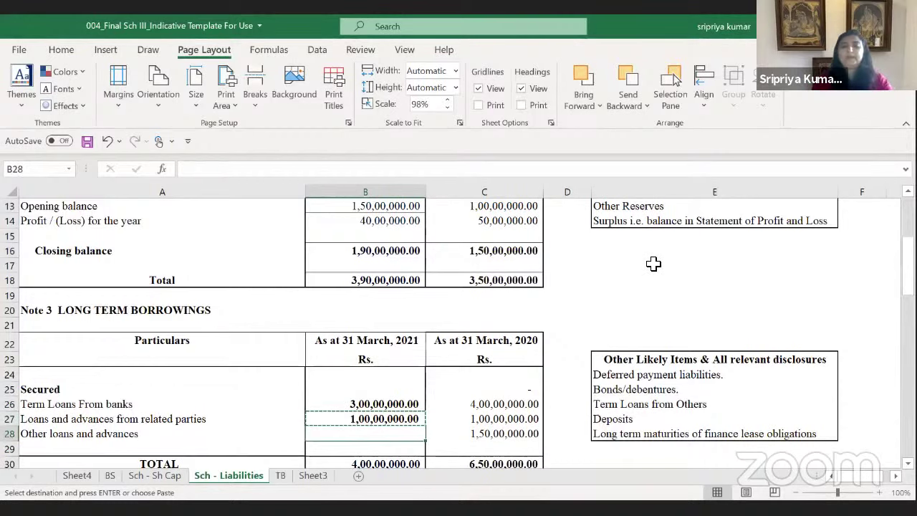
key("Return")
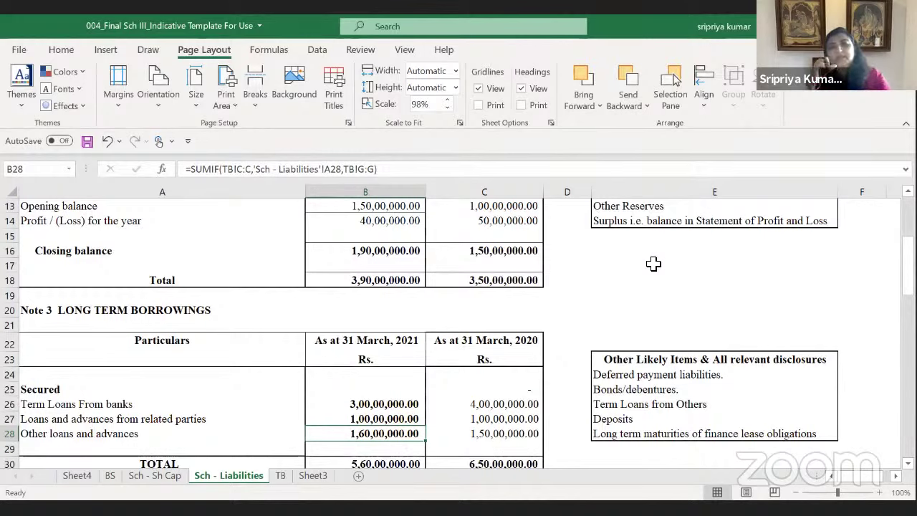
Copy the Term Loans From banks label from A26 into grouping cell C11 of the TB sheet
key("Up")
key("Up")
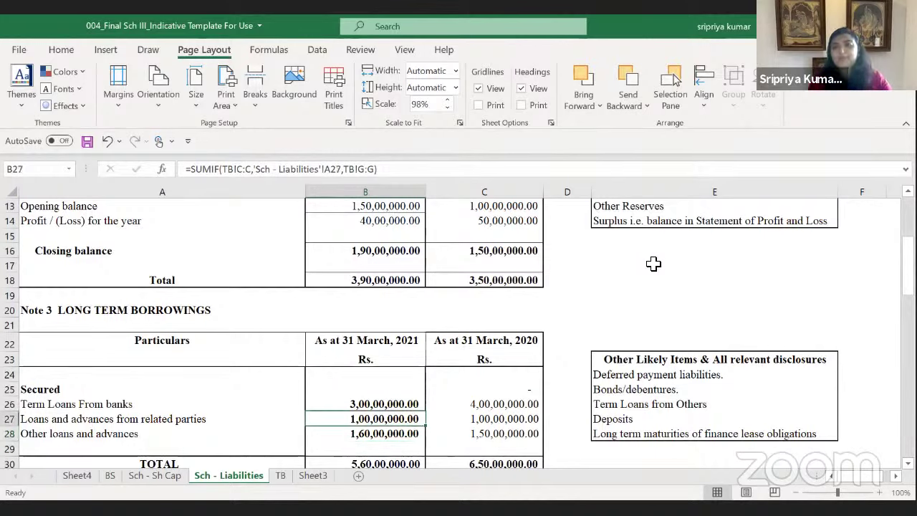
key("Left")
key("ctrl+c")
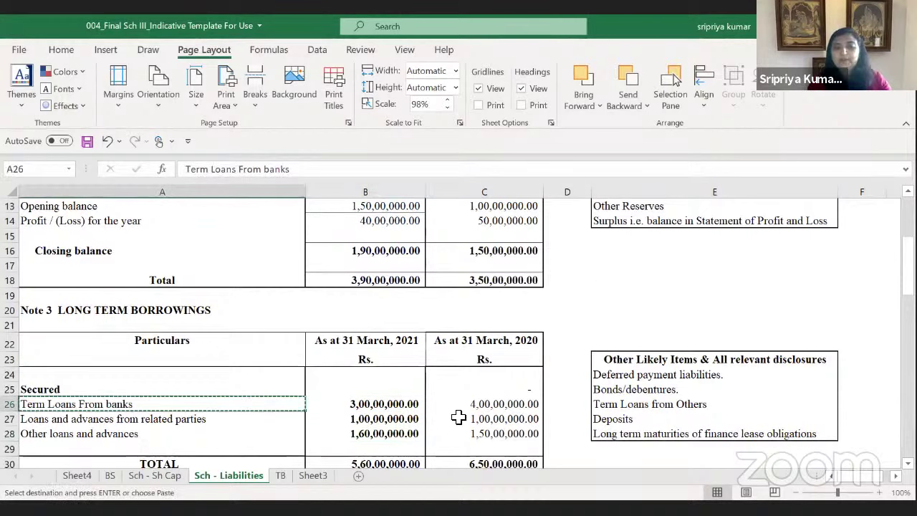
scroll(458, 418, "down", 3)
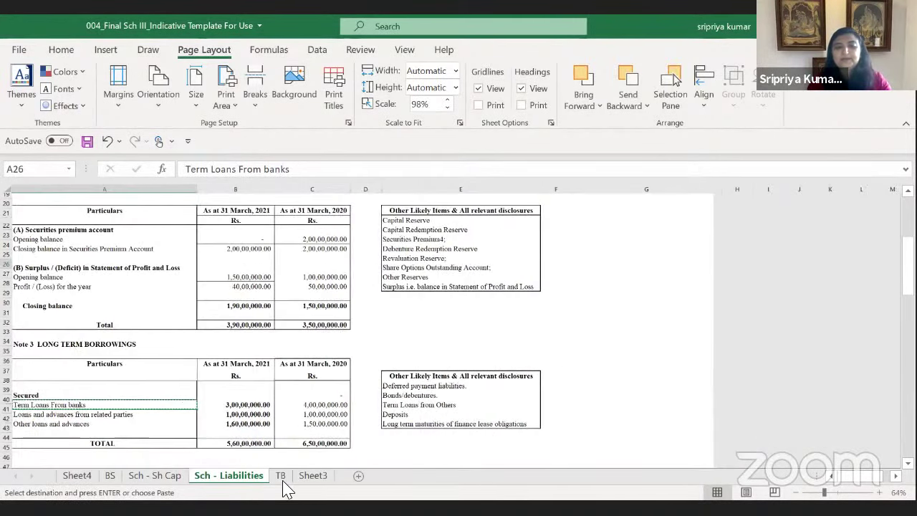
scroll(260, 409, "down", 1)
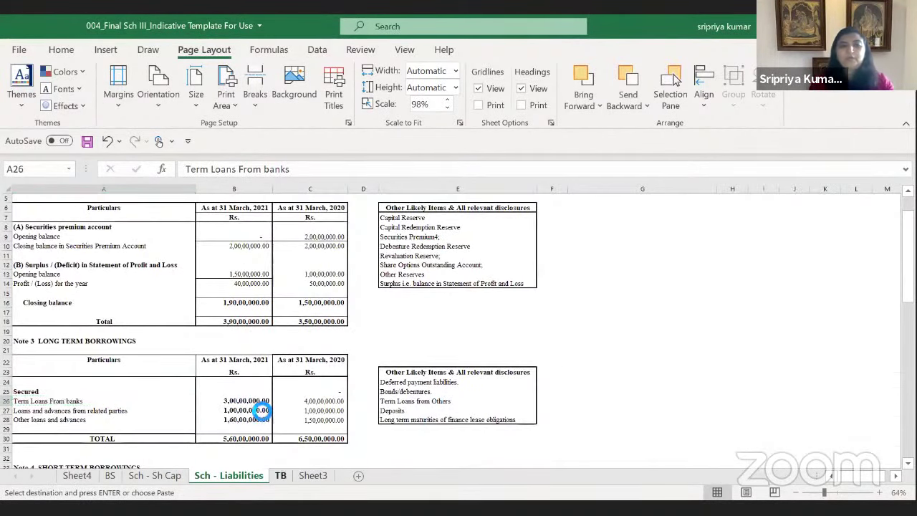
key("ctrl+Page_Down")
key("Return")
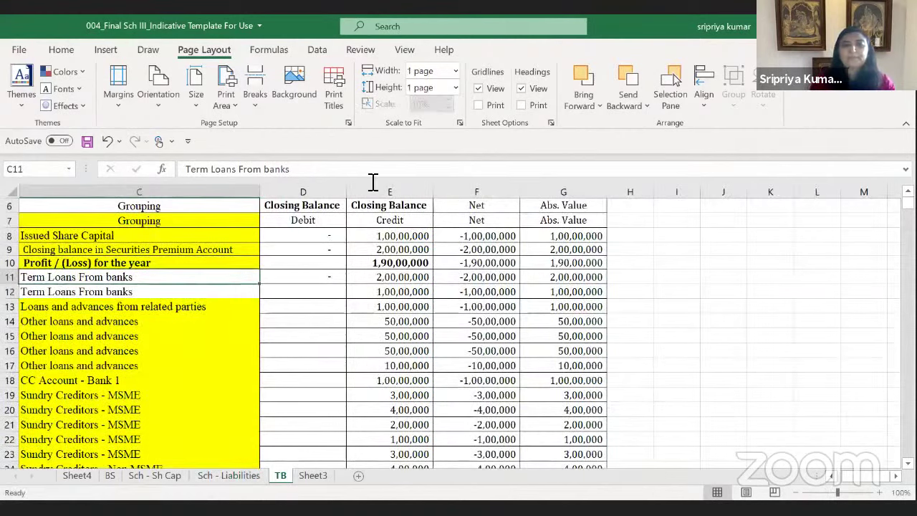
Change the grouping in TB cell C11 to "Term Loans From banks." with a full stop and copy it to C12
left_click(375, 171)
key("ctrl+Return")
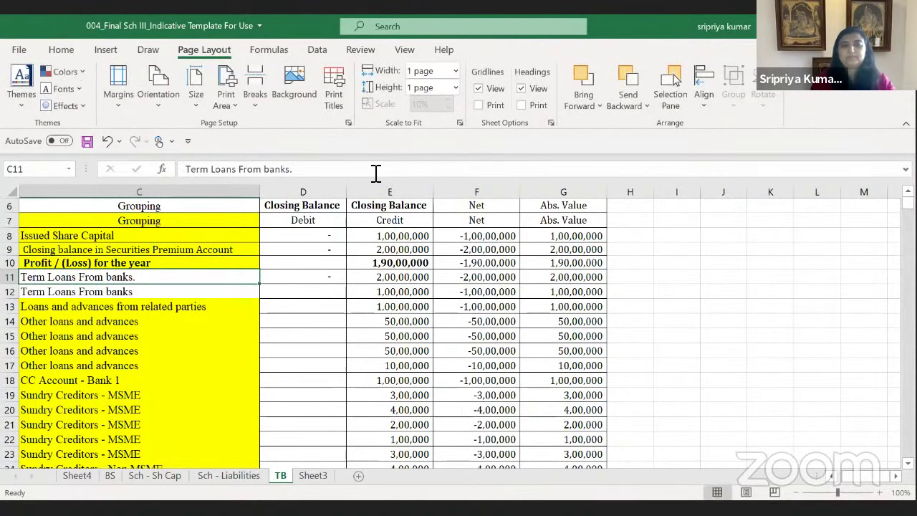
key("ctrl+c")
key("Down")
key("Return")
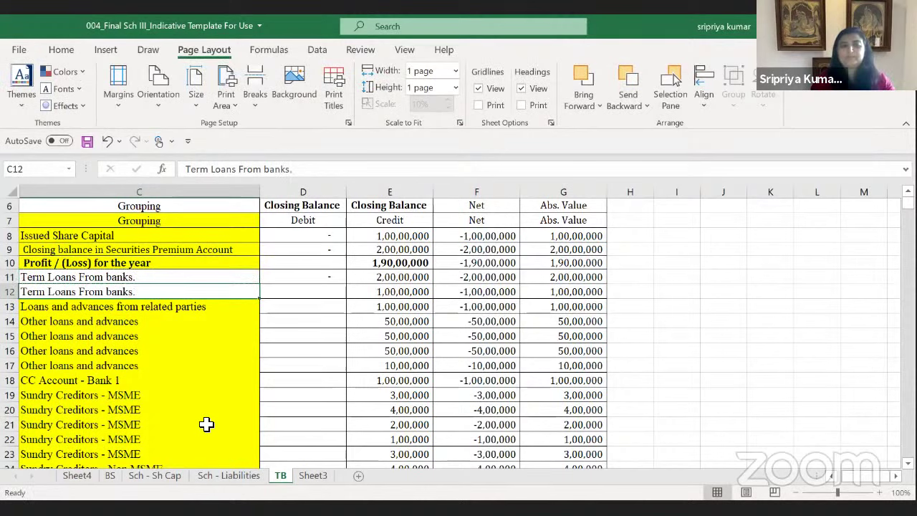
On the Sch - Liabilities sheet at 100% zoom, examine the SUMIF formula and amount for Term Loans From banks in B26
left_click(227, 477)
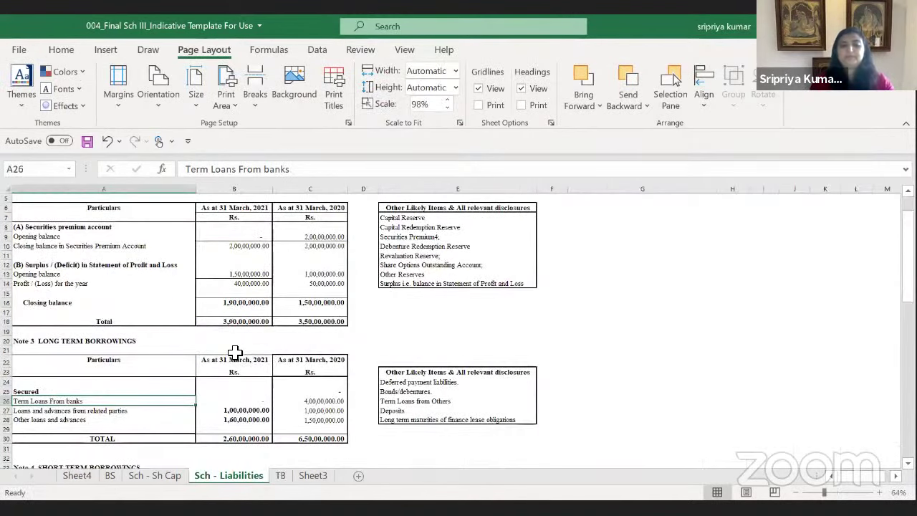
key("alt")
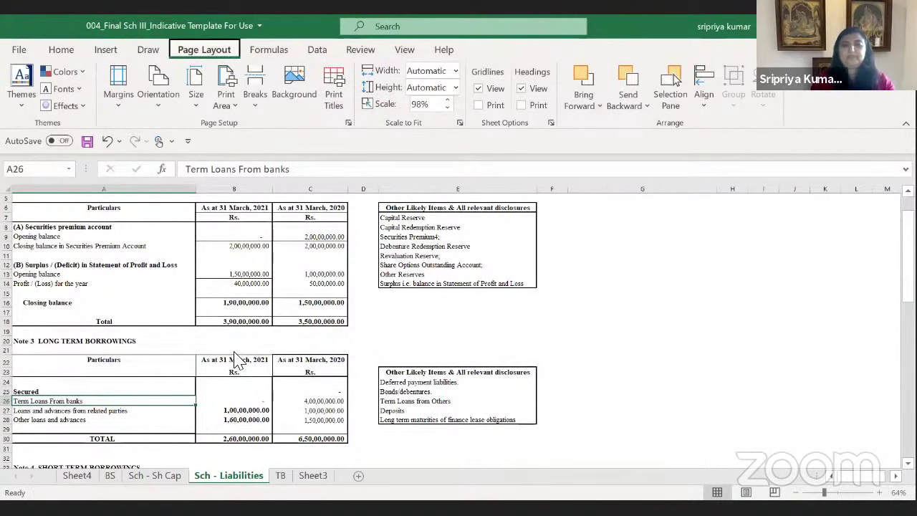
key("v")
key("z")
key("1")
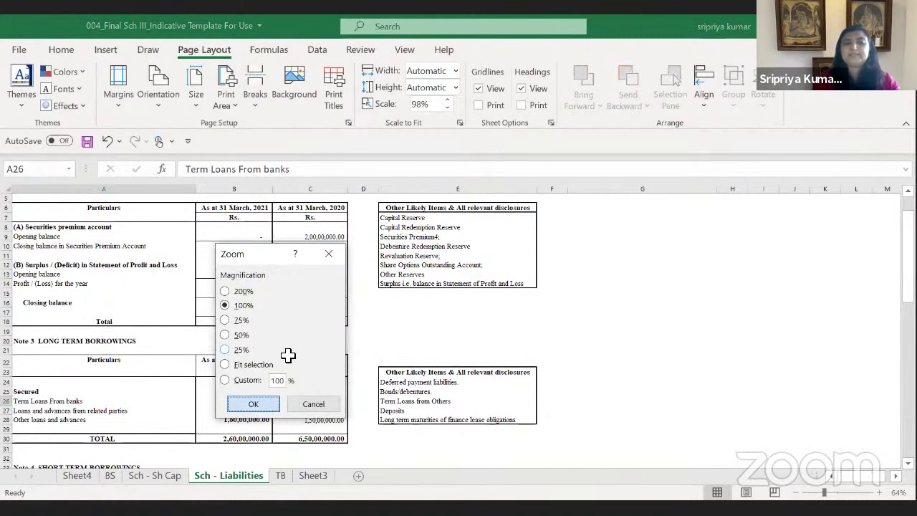
key("Return")
key("Down")
key("Down")
key("Down")
key("Up")
key("Up")
key("Right")
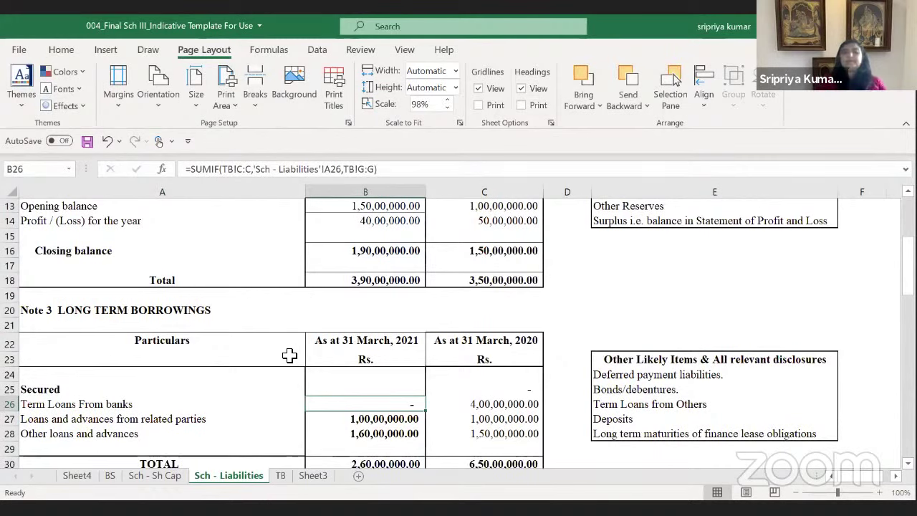
Add a full stop to the label in A26 so that it reads "Term Loans From banks."
key("Left")
scroll(289, 355, "up", 3, "ctrl")
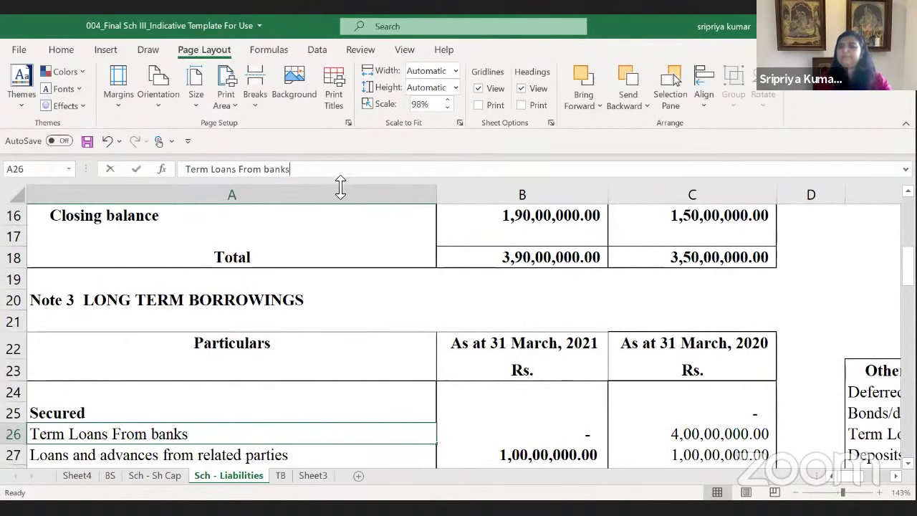
key("F2")
type(".")
key("Return")
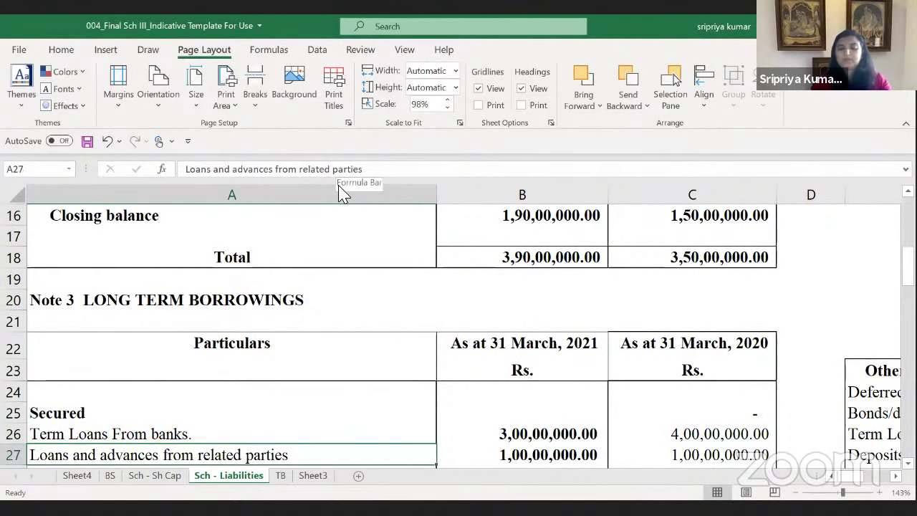
Undo the full stops added to the term loan labels in A26 and in TB cells C11:C12
key("ctrl+z")
key("ctrl+z")
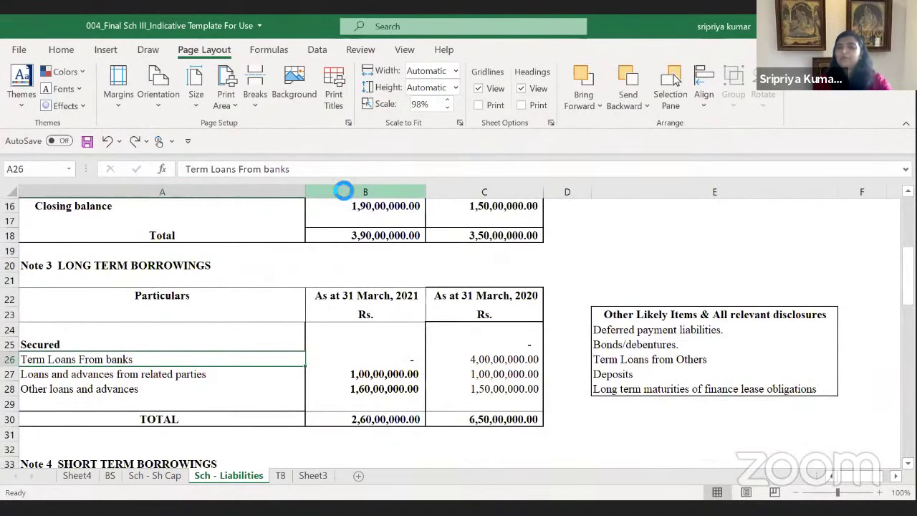
scroll(343, 188, "down", 3)
key("ctrl+Page_Down")
key("ctrl+c")
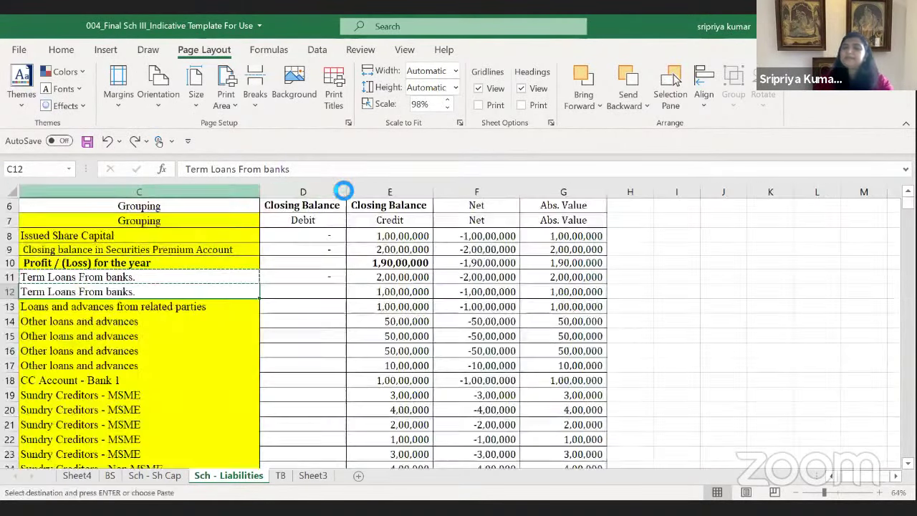
key("ctrl+Page_Up")
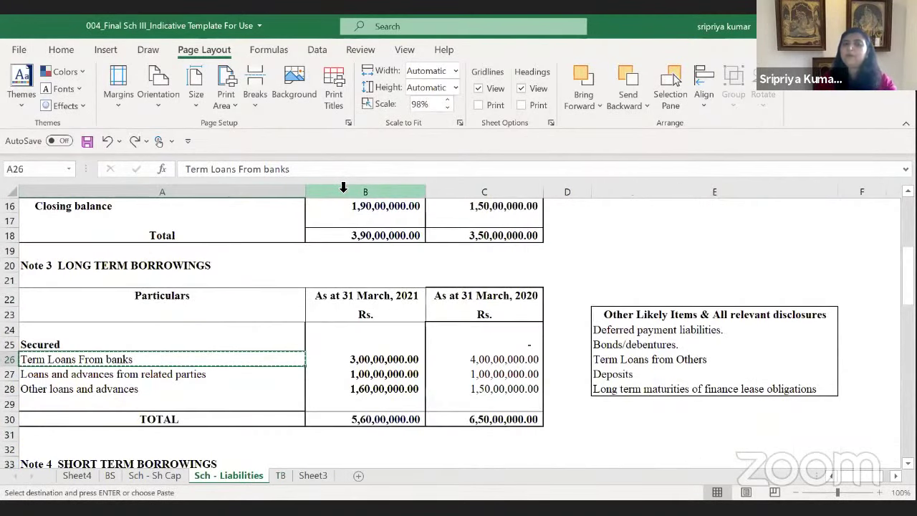
key("Escape")
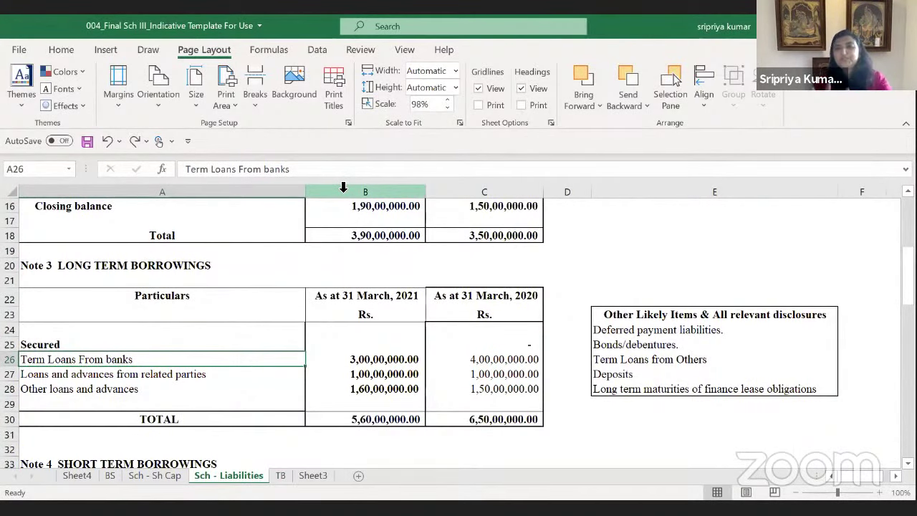